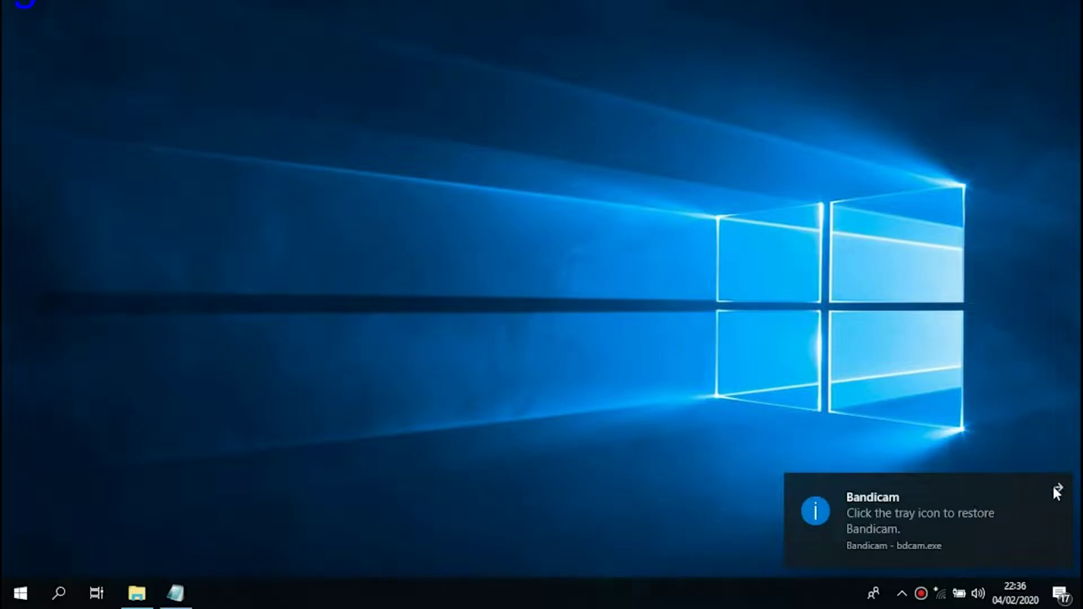
Dismiss the notification, then open Makalah_Filsafat_Hakikat_Manusia.docx from Downloads in Word
click(1058, 489)
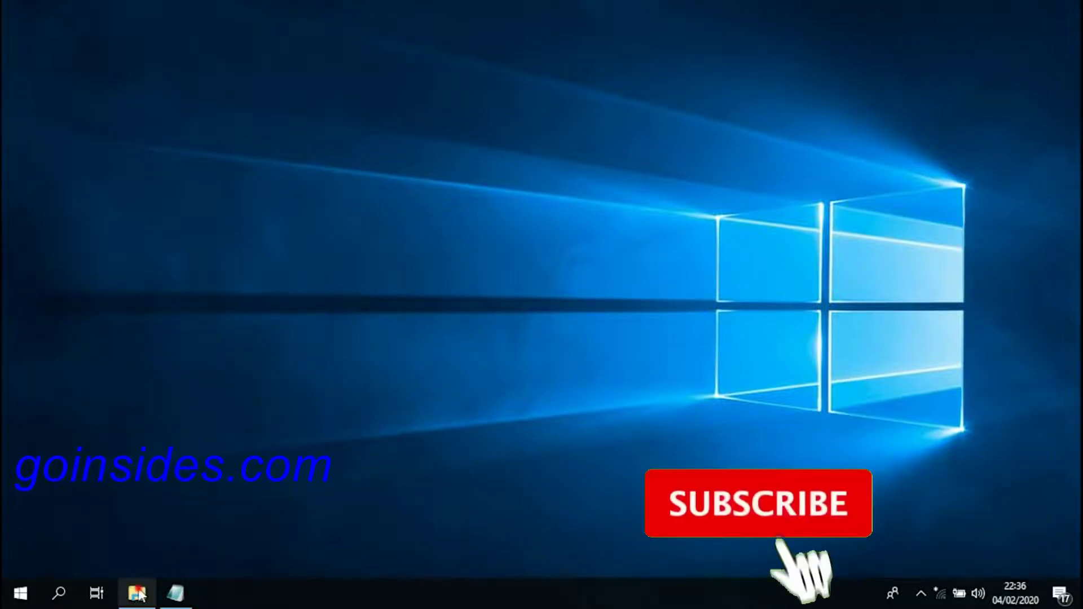
click(137, 593)
double_click(267, 220)
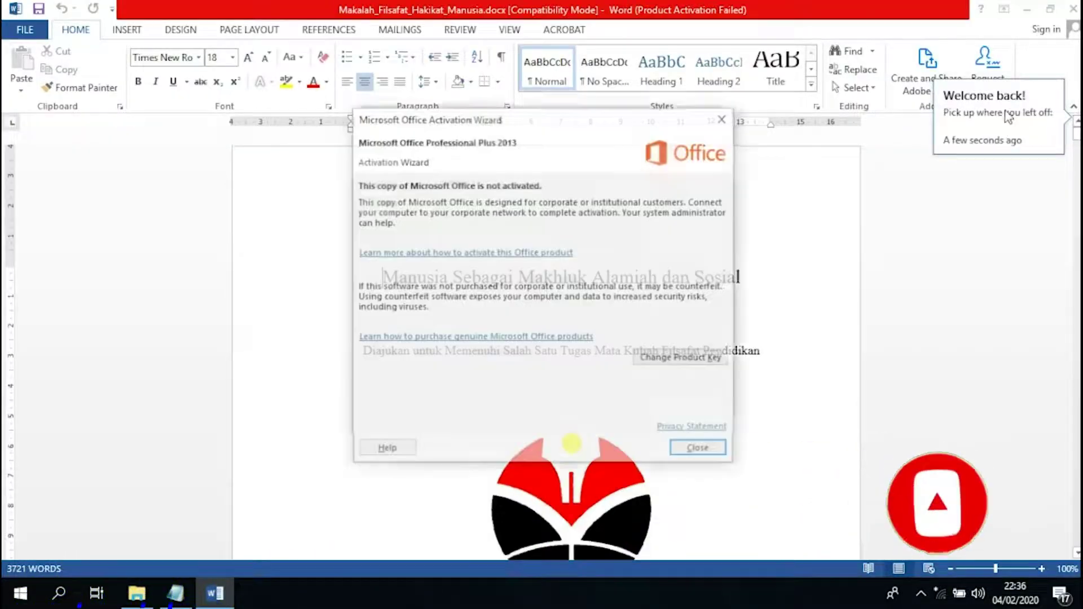
Close the Office activation warning and scroll through the cover page
click(721, 119)
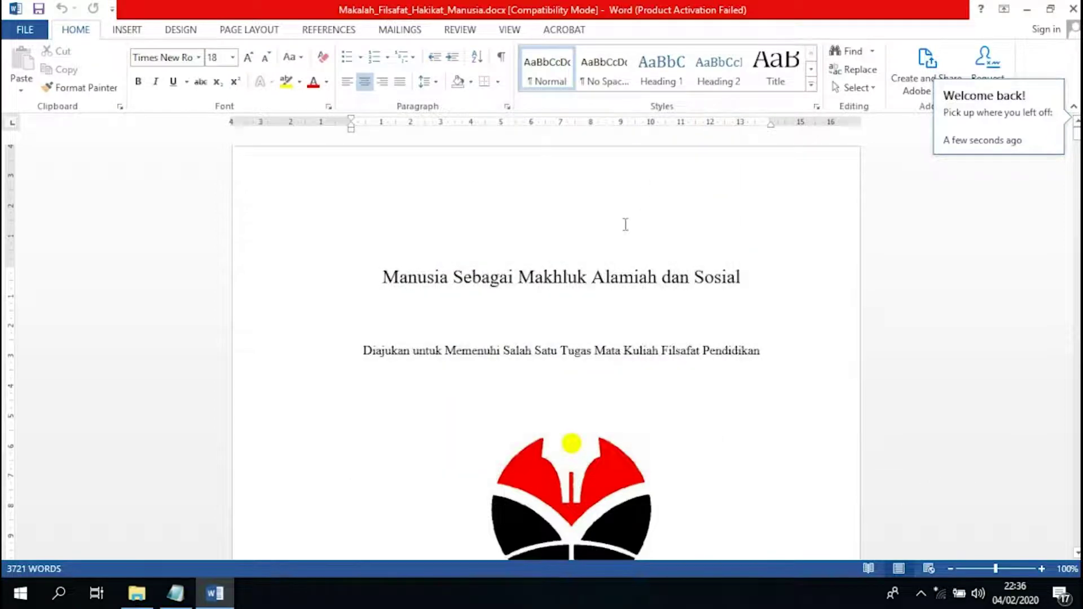
scroll(570, 259, down, 3)
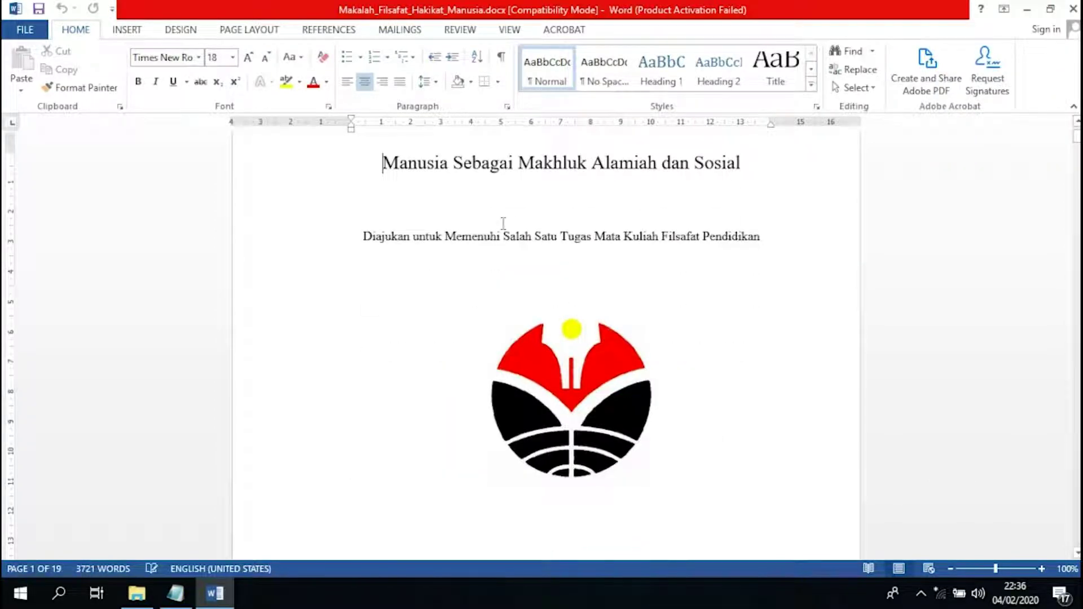
scroll(503, 223, up, 2)
scroll(557, 258, down, 2)
scroll(553, 256, up, 1)
scroll(524, 237, down, 5)
scroll(491, 210, down, 5)
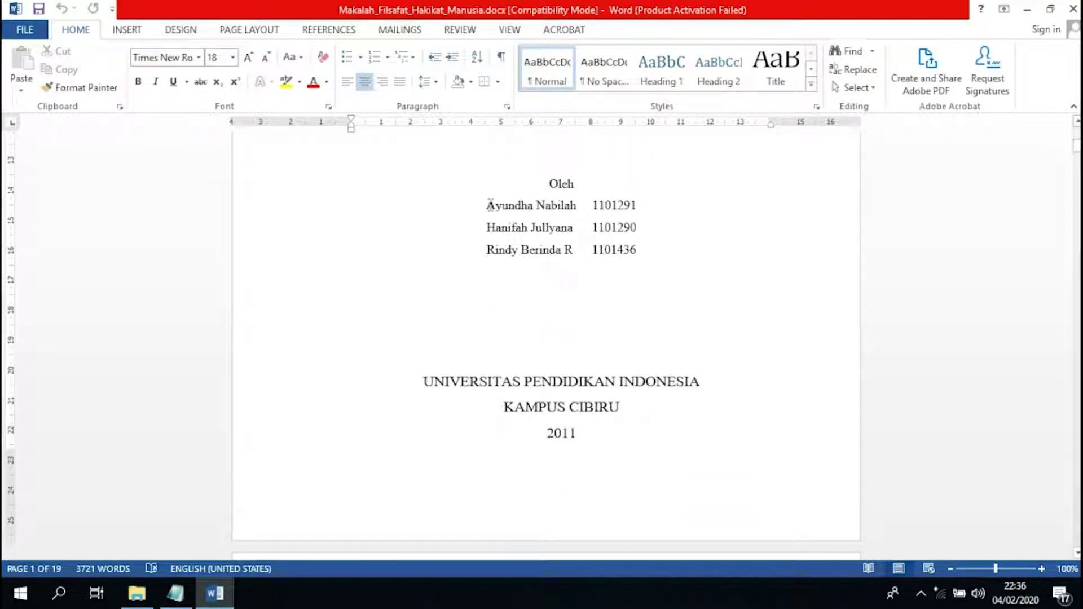
Check the author name's font size, put the cursor after KATA PENGANTAR, and bring up the Notepad checklist
drag(489, 206, 575, 209)
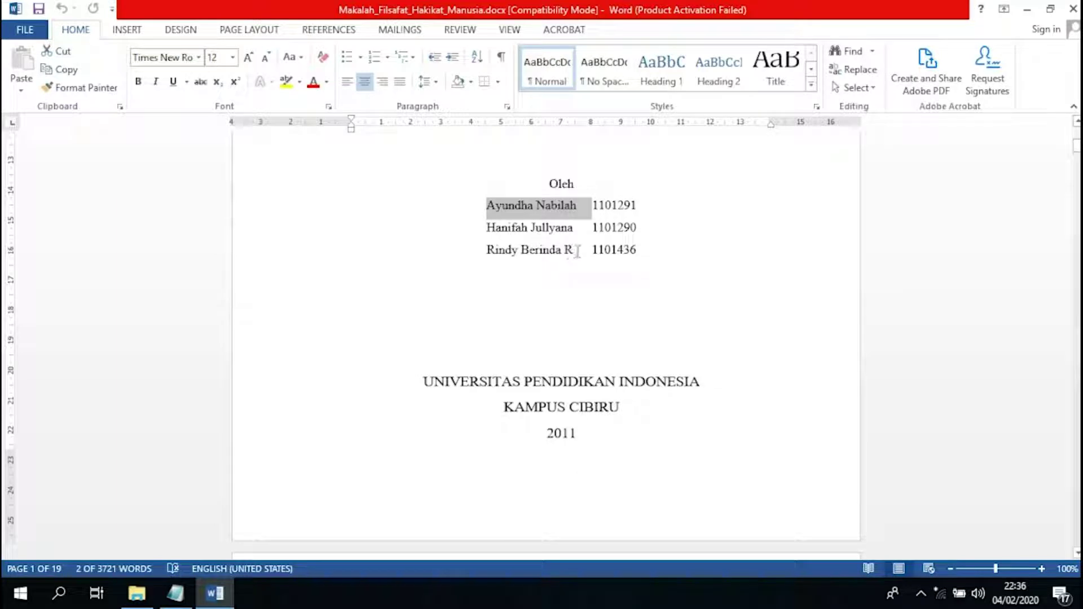
click(575, 250)
scroll(595, 259, down, 3)
scroll(603, 254, down, 3)
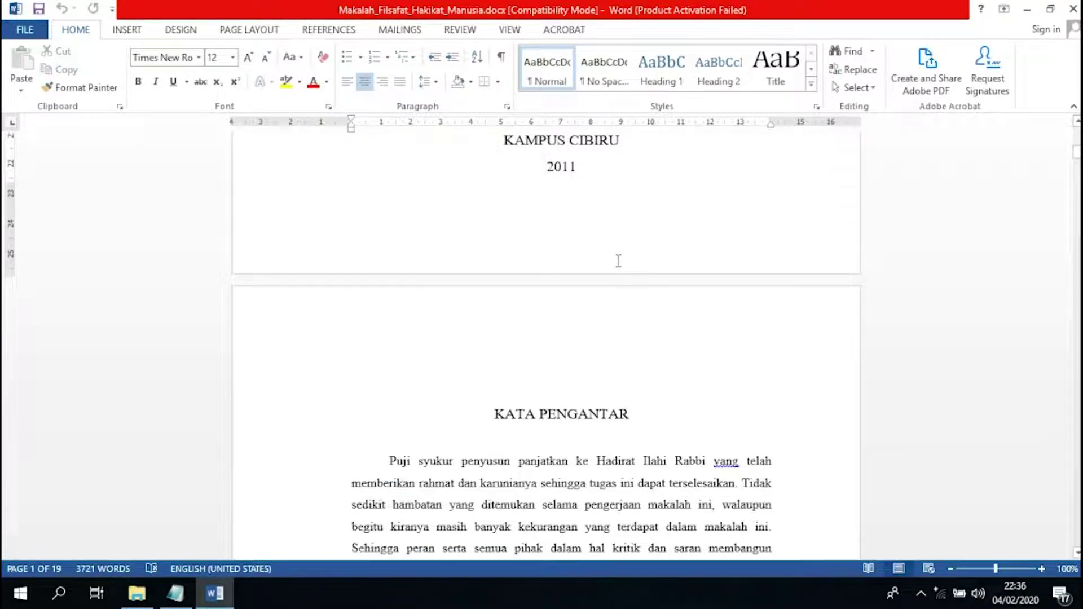
scroll(607, 262, down, 3)
click(656, 270)
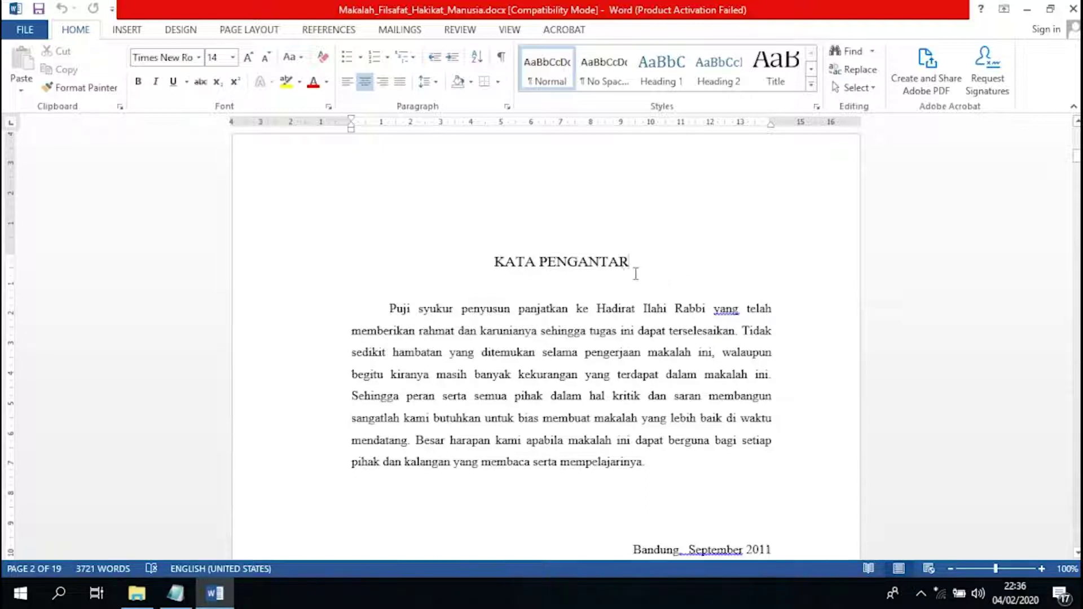
scroll(332, 411, up, 5)
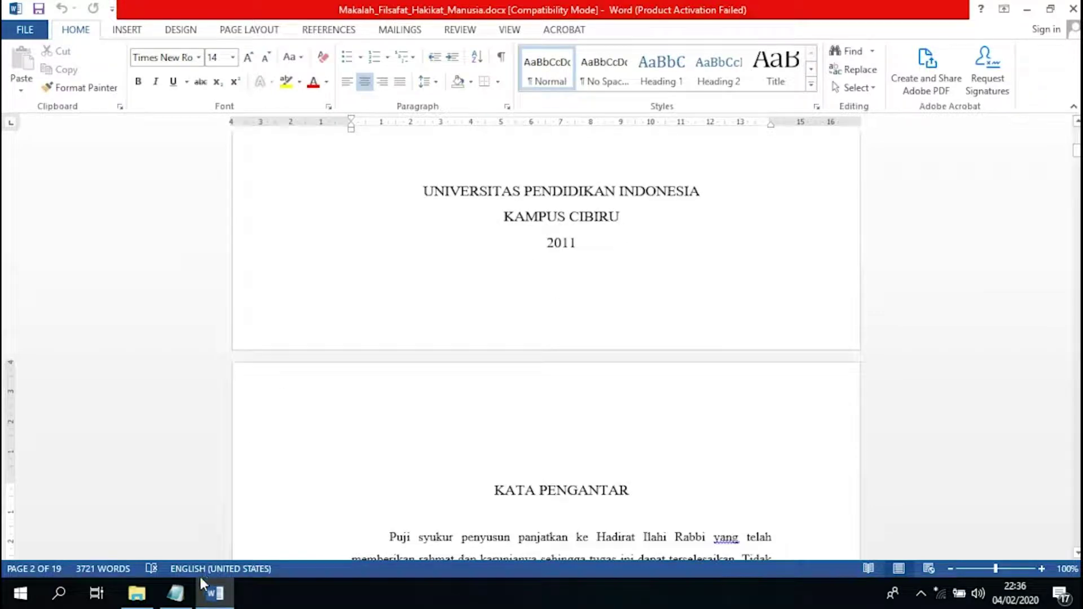
click(176, 593)
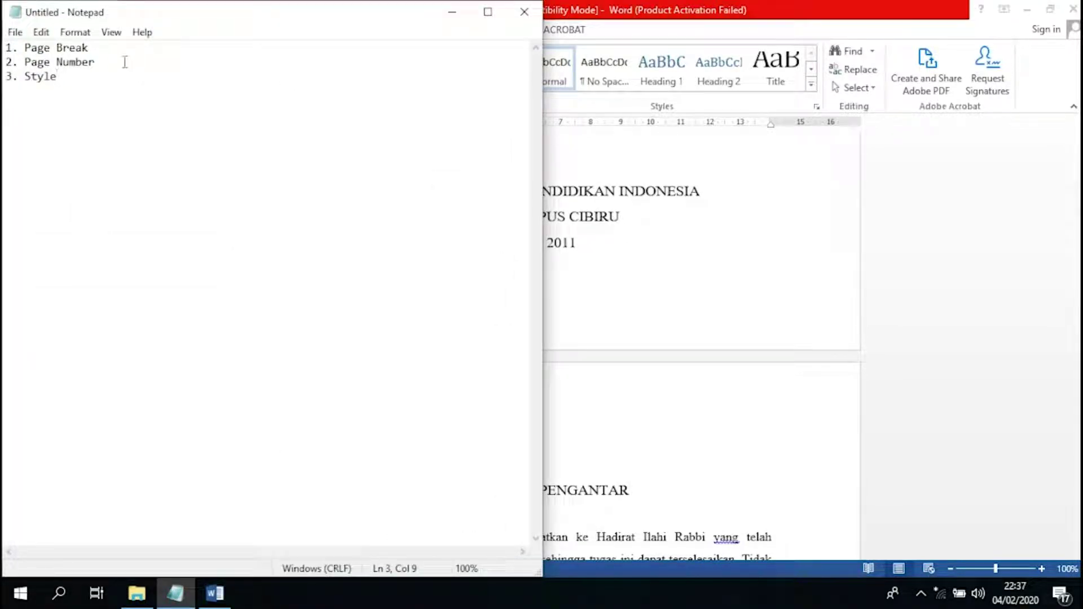
Highlight the Page Break, Page Number and Style items in Notepad, then return to Word
drag(94, 47, 24, 47)
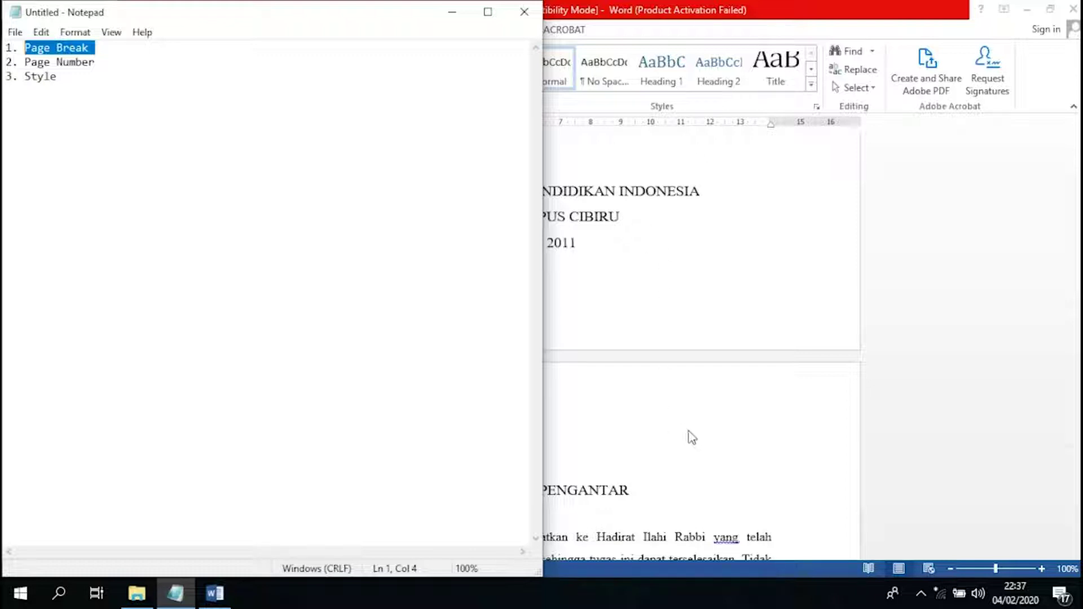
click(105, 63)
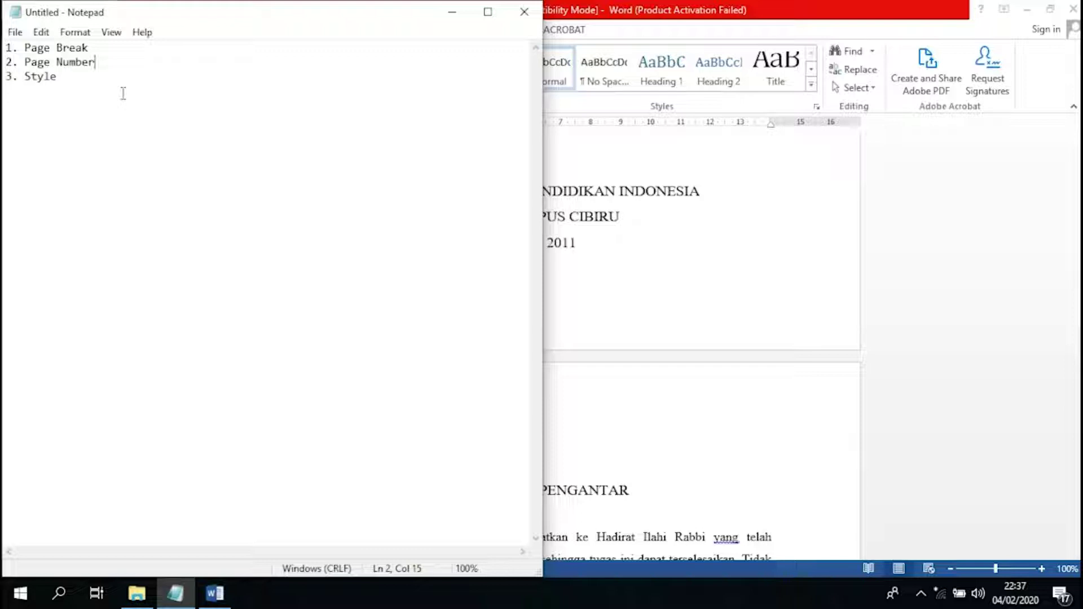
drag(84, 82, 25, 77)
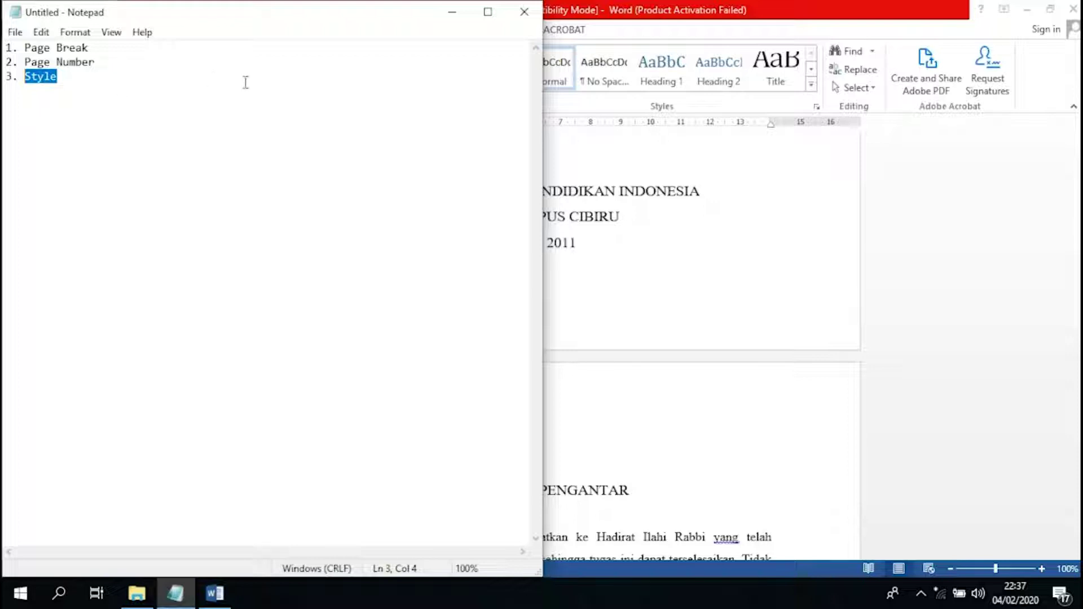
click(610, 8)
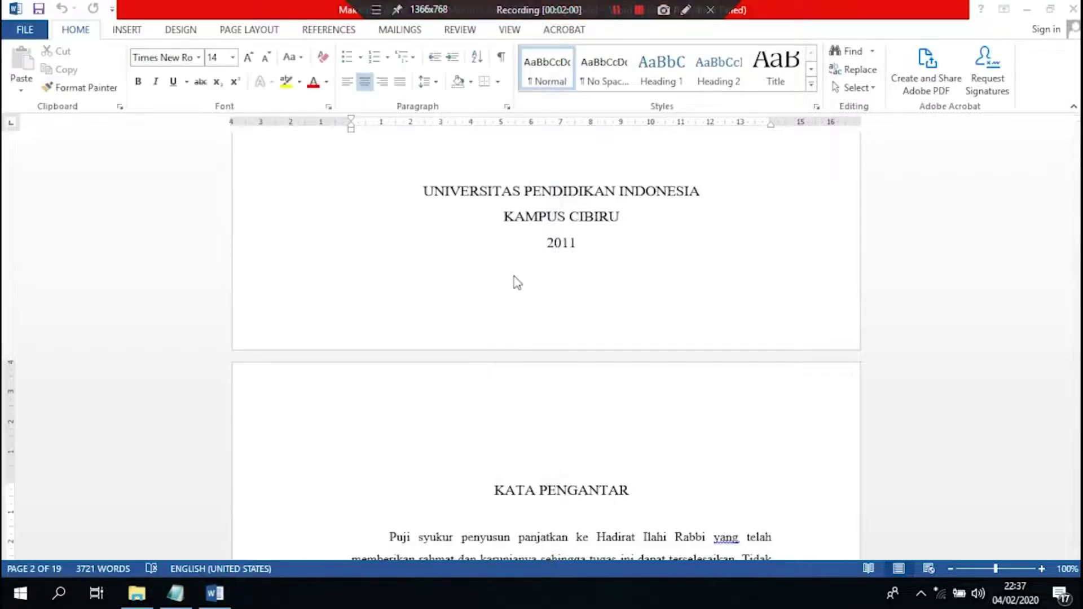
Place the cursor right after 2011 at the end of the cover page
scroll(514, 276, down, 3)
scroll(571, 295, down, 1)
scroll(576, 280, down, 4)
scroll(621, 271, up, 2)
scroll(642, 274, up, 7)
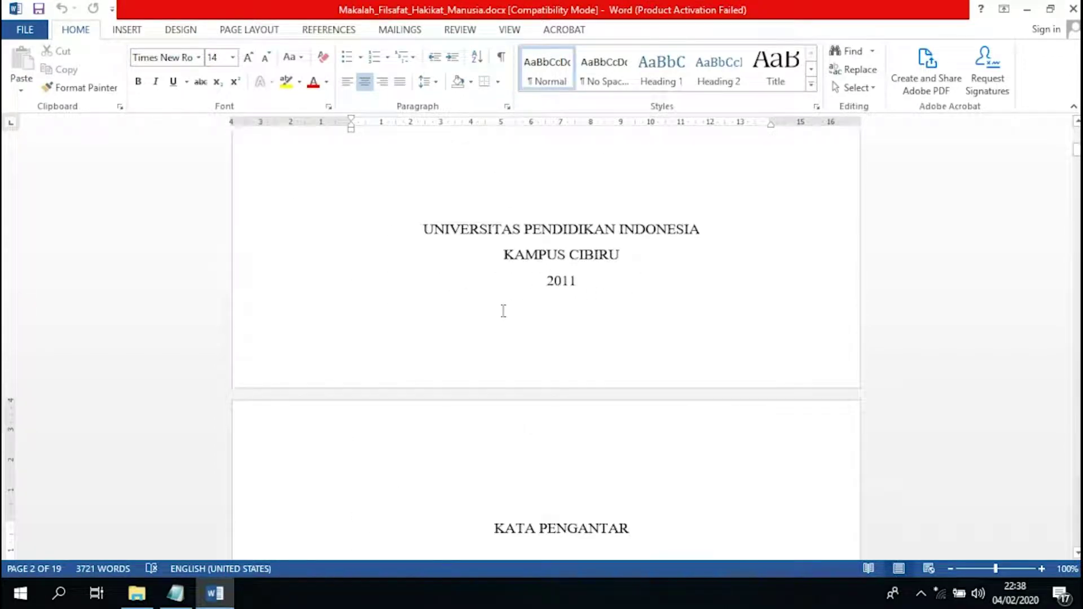
click(606, 277)
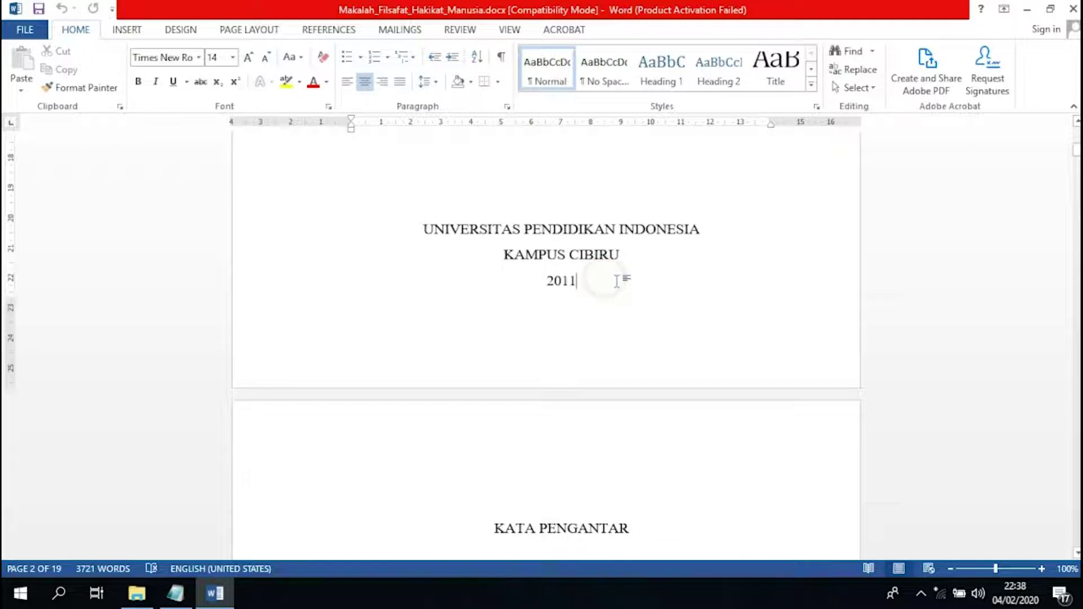
scroll(846, 265, up, 5)
scroll(583, 265, up, 10)
scroll(636, 251, down, 6)
scroll(635, 251, down, 5)
scroll(642, 274, down, 3)
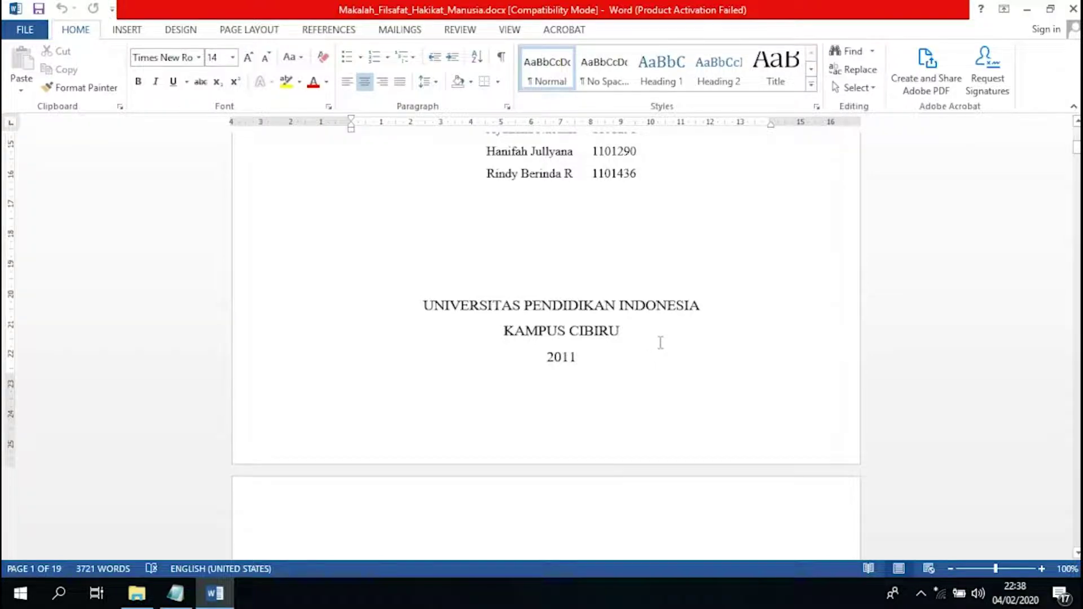
scroll(580, 389, up, 1)
click(586, 392)
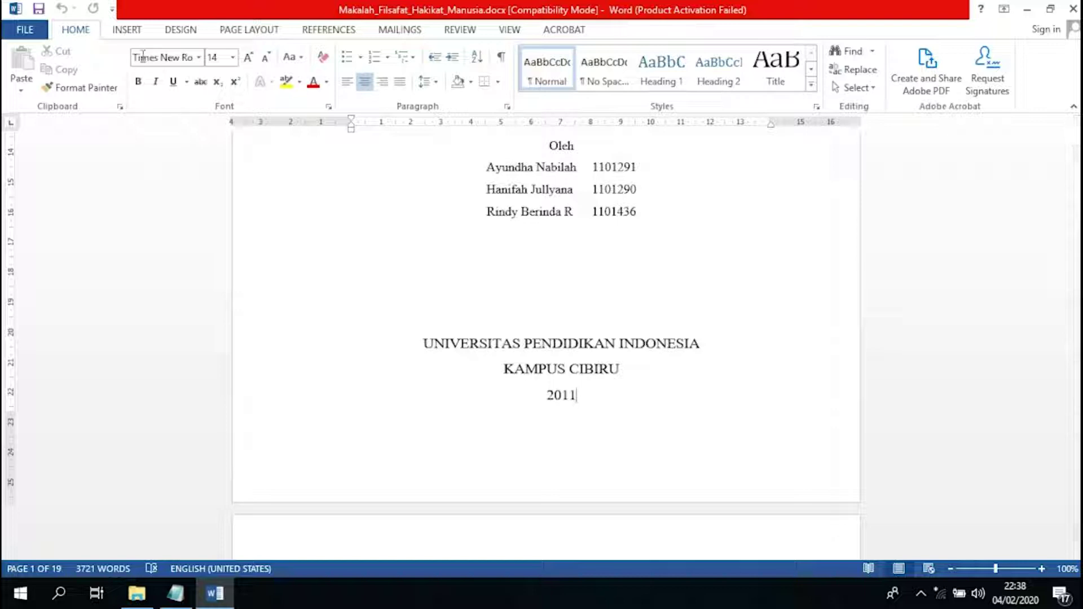
Insert a Next Page section break after the cover and delete the blank line above KATA PENGANTAR
click(245, 31)
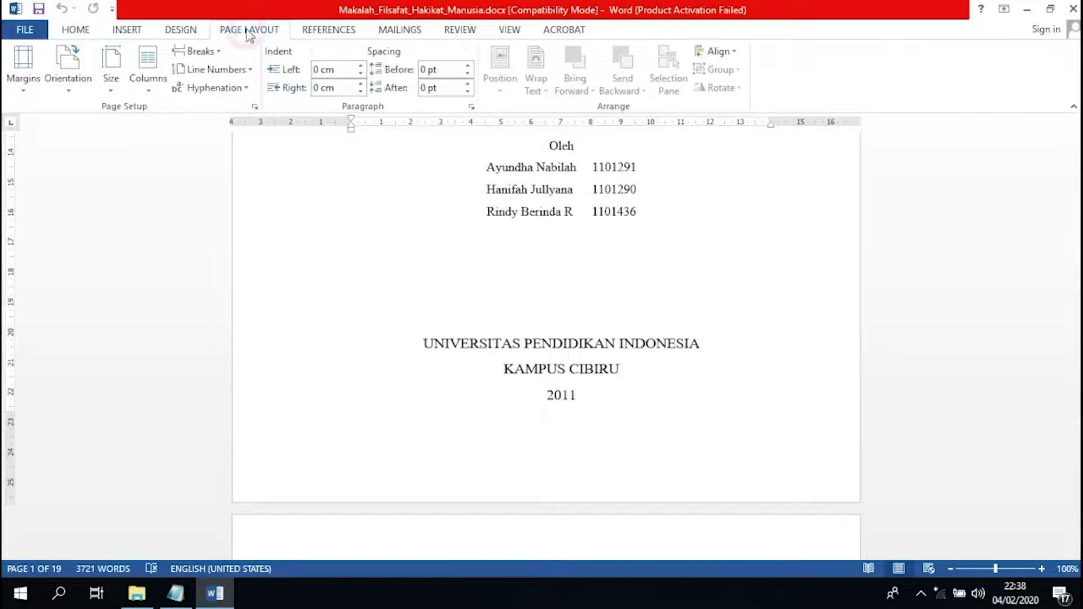
click(193, 55)
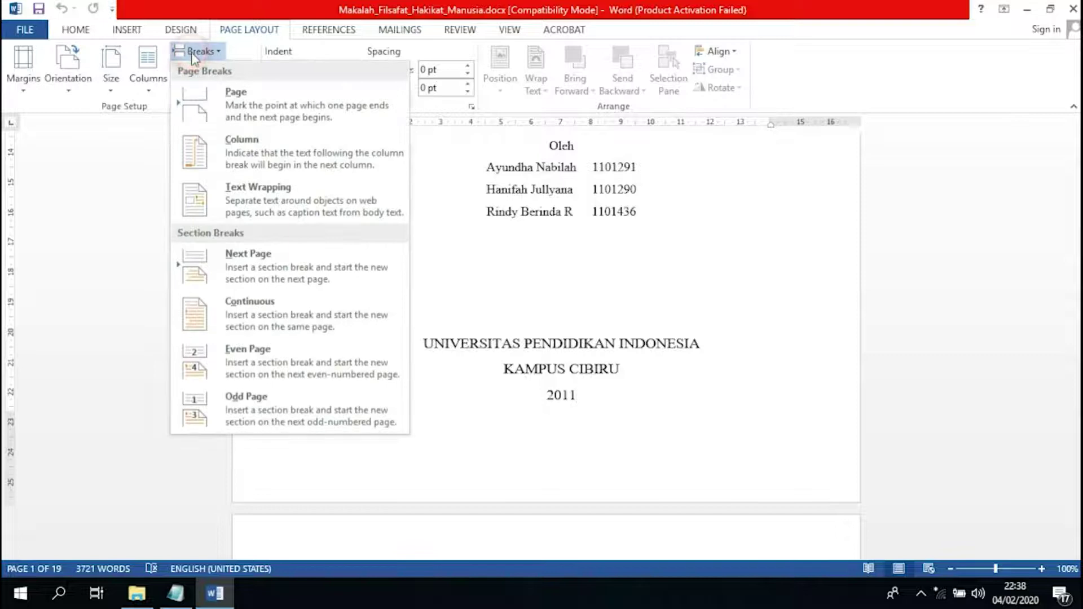
click(304, 272)
scroll(726, 322, down, 3)
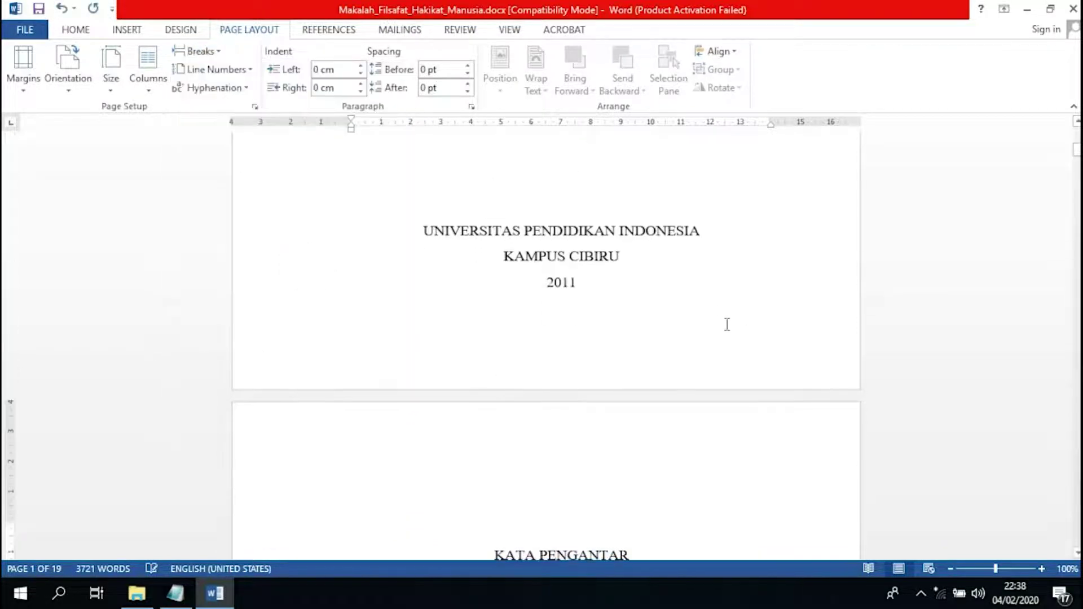
scroll(564, 358, down, 3)
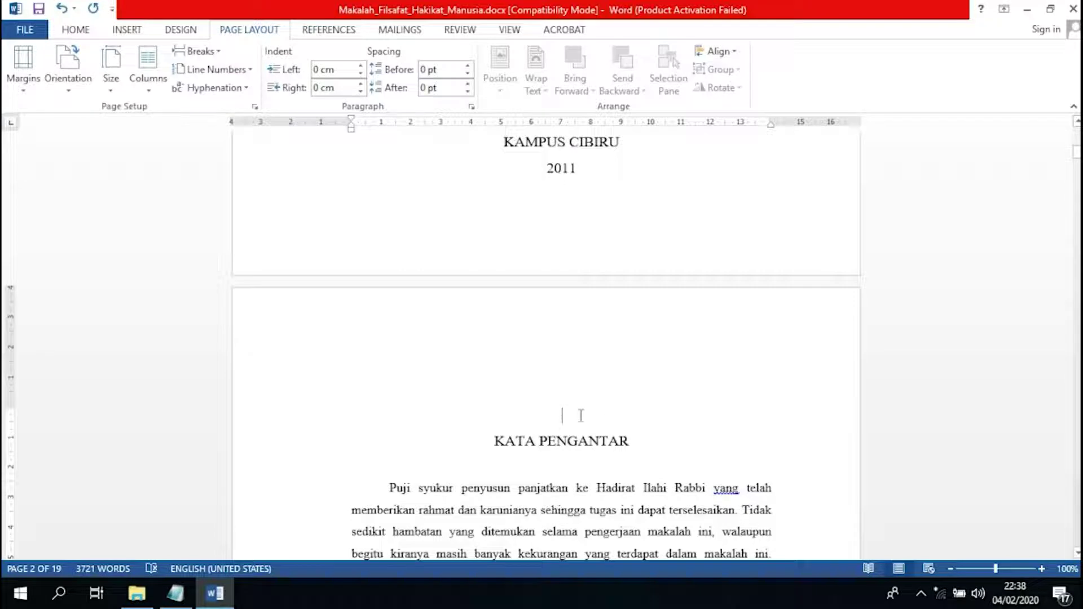
key(Delete)
On the DAFTAR ISI page, put the cursor on the empty lines below DAFTAR PUSTAKA
scroll(546, 397, down, 3)
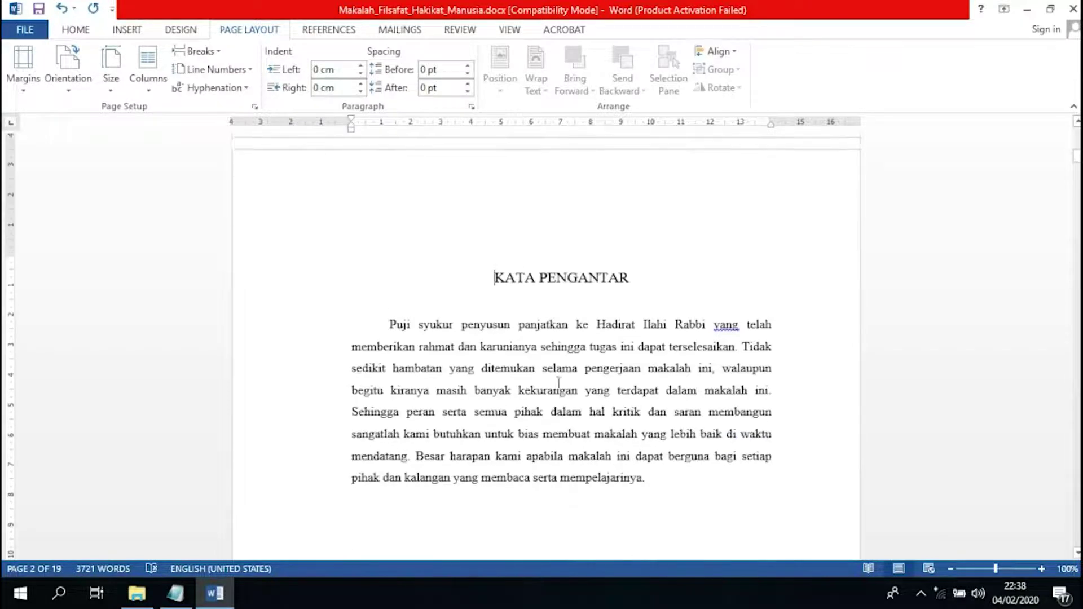
scroll(624, 316, down, 2)
scroll(656, 315, down, 5)
scroll(620, 310, down, 4)
scroll(587, 307, down, 3)
scroll(559, 296, down, 4)
scroll(561, 291, down, 4)
scroll(586, 294, down, 4)
scroll(640, 285, up, 2)
scroll(493, 259, up, 2)
scroll(570, 290, up, 6)
scroll(508, 288, up, 1)
click(508, 284)
key(Return)
key(Return)
key(ctrl+Return)
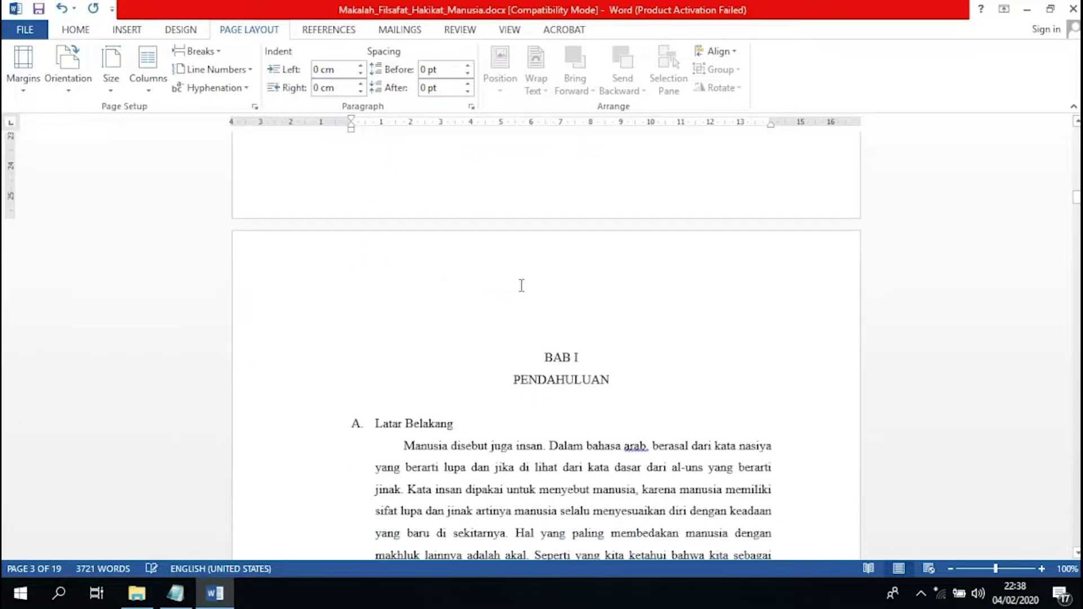
scroll(537, 285, up, 1)
click(505, 316)
scroll(451, 277, up, 4)
click(390, 200)
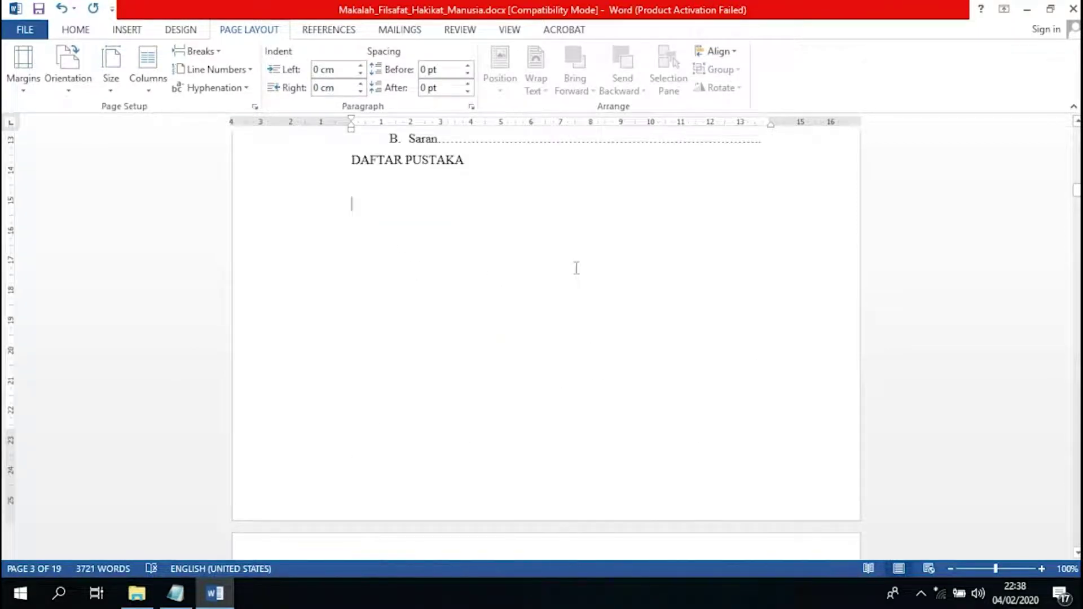
Insert a Next Page section break below DAFTAR PUSTAKA on the contents page
click(198, 52)
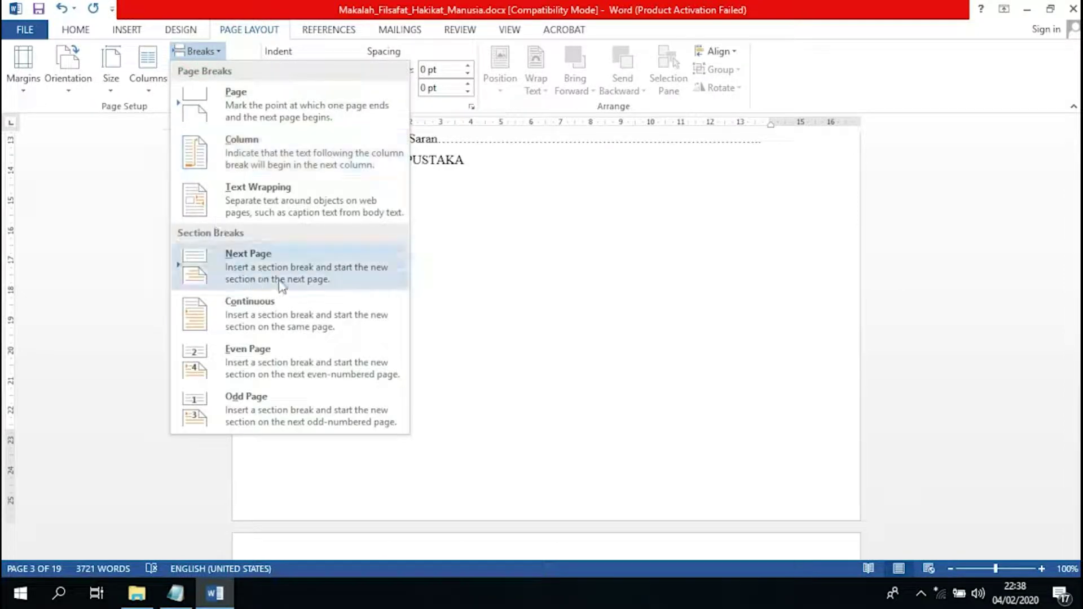
click(280, 286)
scroll(550, 261, up, 2)
scroll(547, 254, up, 2)
scroll(351, 266, up, 5)
scroll(387, 266, up, 3)
scroll(527, 249, down, 5)
scroll(527, 252, down, 5)
scroll(533, 257, down, 3)
scroll(538, 262, down, 5)
scroll(538, 262, up, 2)
scroll(518, 257, up, 3)
scroll(503, 249, up, 5)
scroll(547, 260, up, 3)
scroll(558, 259, up, 1)
scroll(482, 259, up, 1)
scroll(445, 237, down, 4)
Delete the extra blank page created by the break and review the page layout
double_click(413, 215)
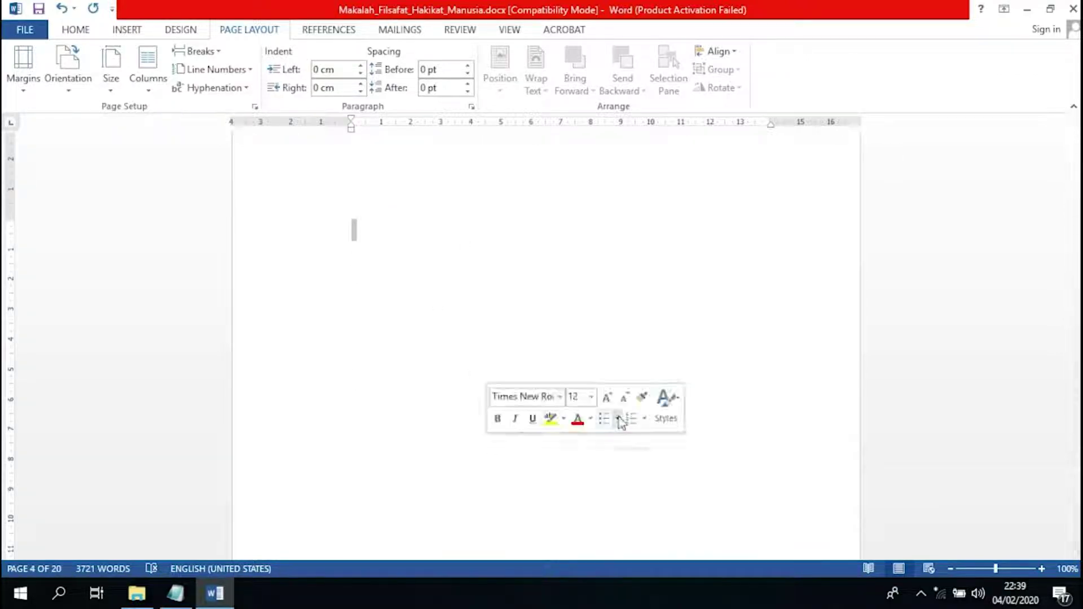
key(Delete)
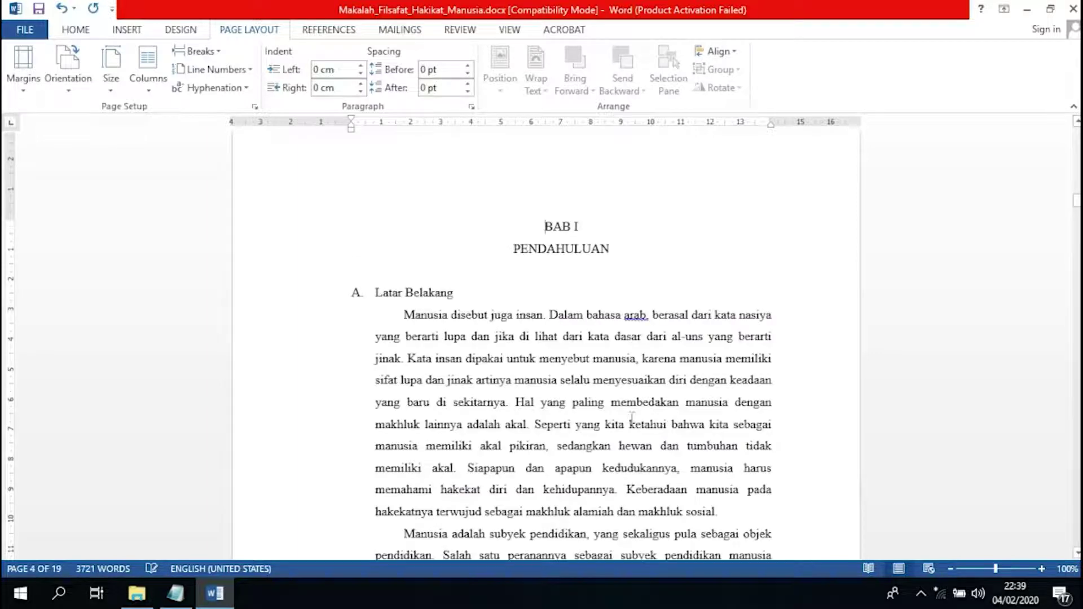
scroll(536, 265, up, 2)
scroll(539, 277, up, 1)
scroll(540, 280, up, 1)
scroll(541, 281, up, 1)
scroll(541, 282, up, 4)
scroll(550, 285, up, 3)
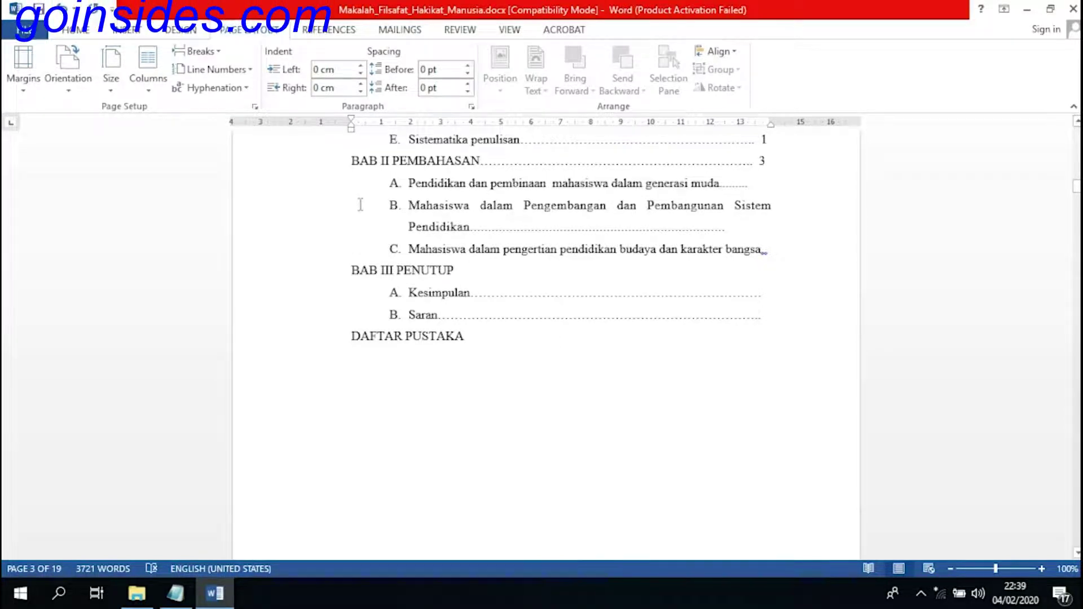
scroll(576, 296, down, 5)
scroll(598, 287, up, 8)
scroll(580, 278, up, 5)
scroll(532, 253, up, 5)
scroll(529, 259, up, 5)
scroll(531, 258, up, 5)
scroll(643, 263, down, 6)
scroll(600, 259, up, 3)
scroll(600, 259, down, 5)
Open the KATA PENGANTAR page's footer for editing with the Edit Footer option
scroll(544, 382, down, 4)
click(543, 382)
scroll(572, 333, down, 5)
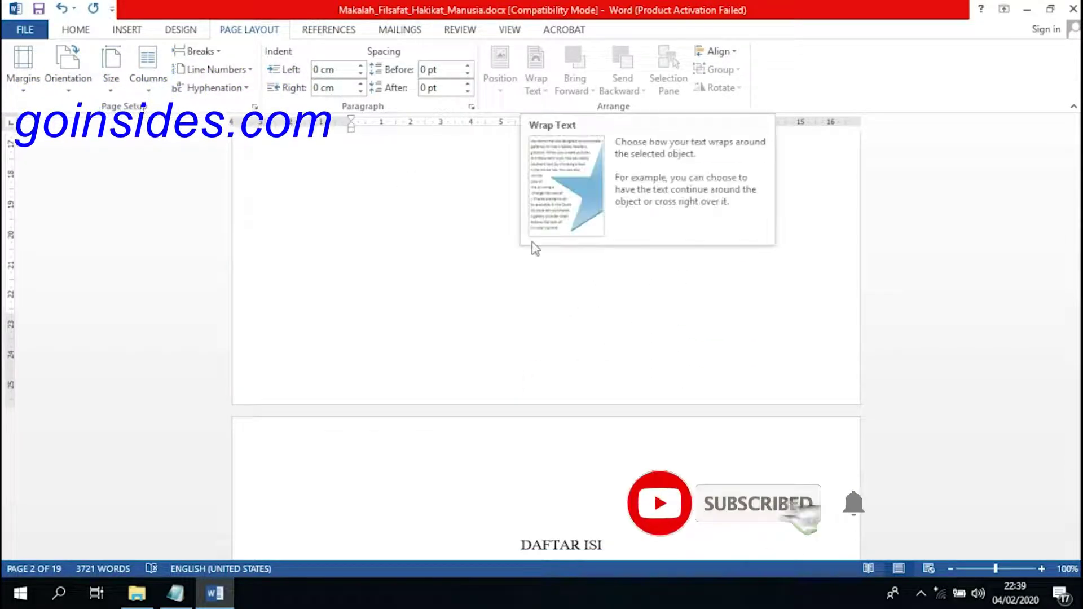
right_click(535, 350)
click(520, 288)
scroll(582, 285, up, 5)
scroll(604, 279, up, 5)
scroll(604, 280, down, 3)
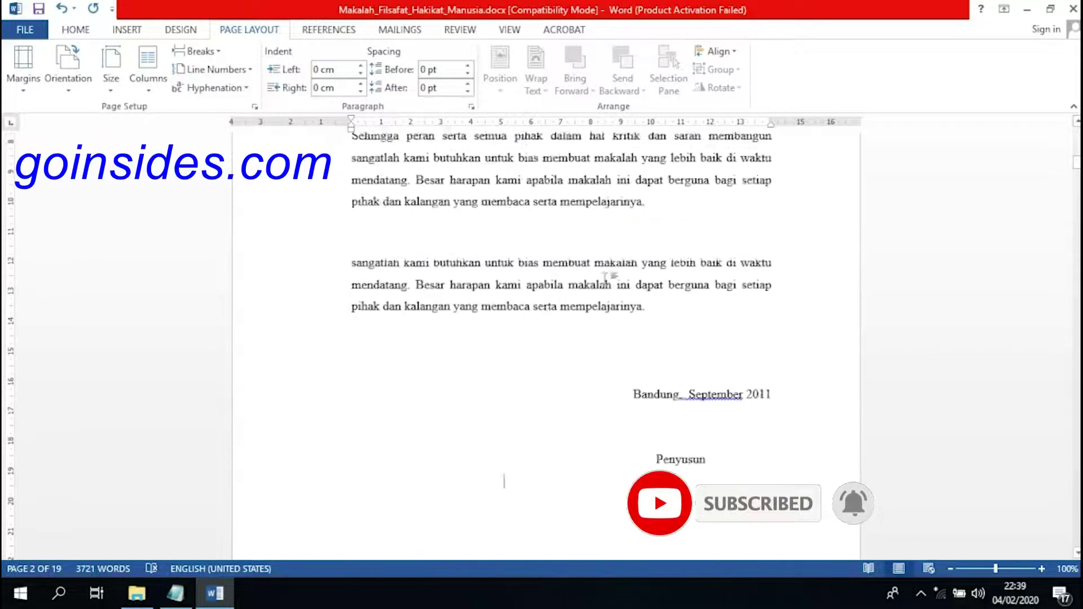
scroll(581, 346, down, 4)
scroll(581, 356, down, 1)
scroll(514, 285, down, 2)
right_click(514, 285)
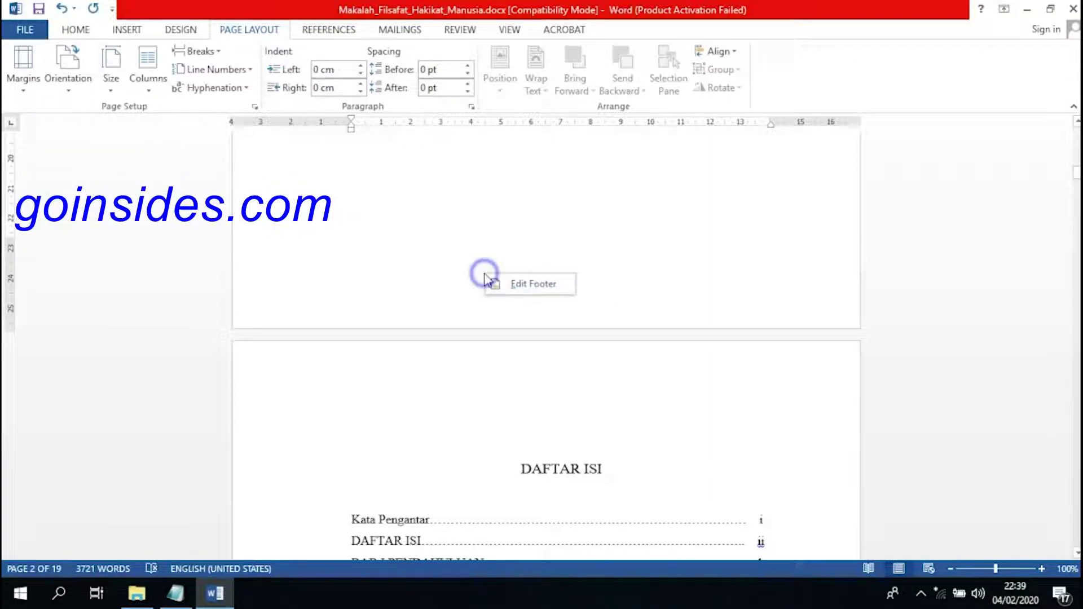
click(532, 294)
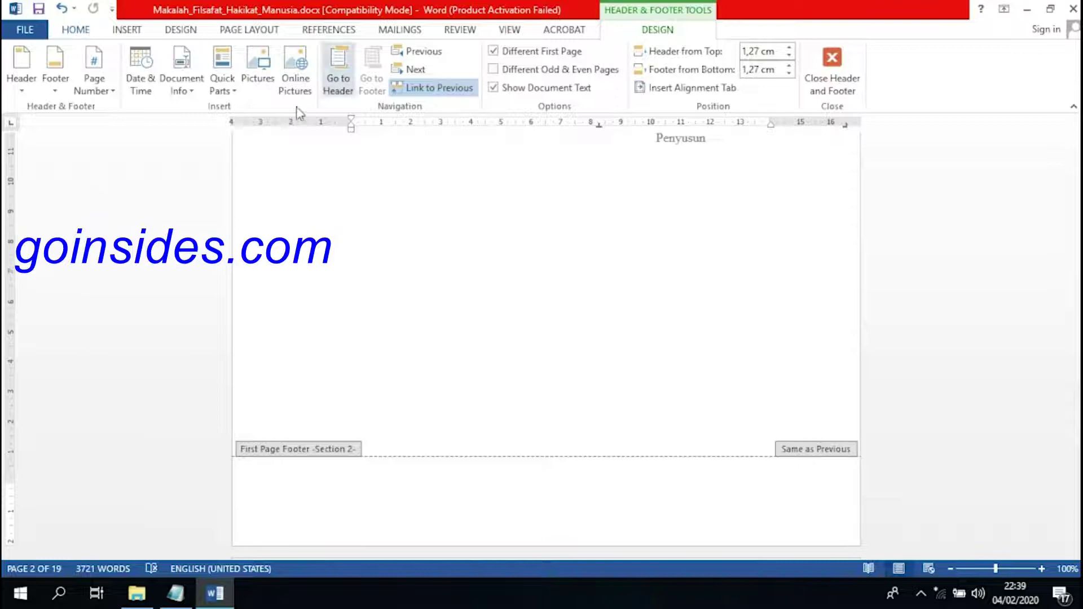
Turn off Link to Previous and Different First Page for this footer after viewing number styles
click(104, 91)
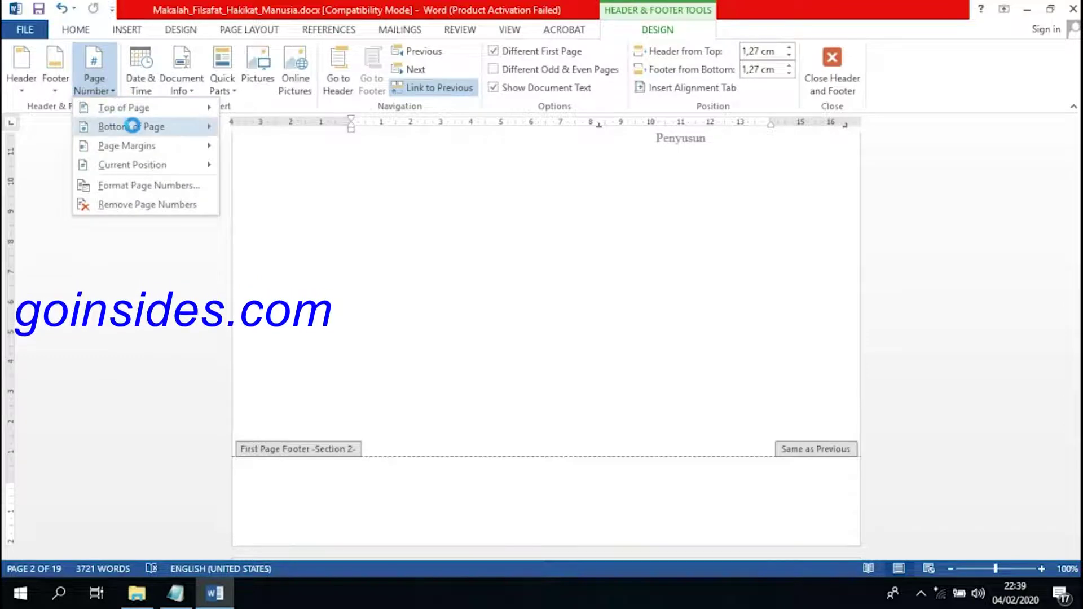
click(133, 126)
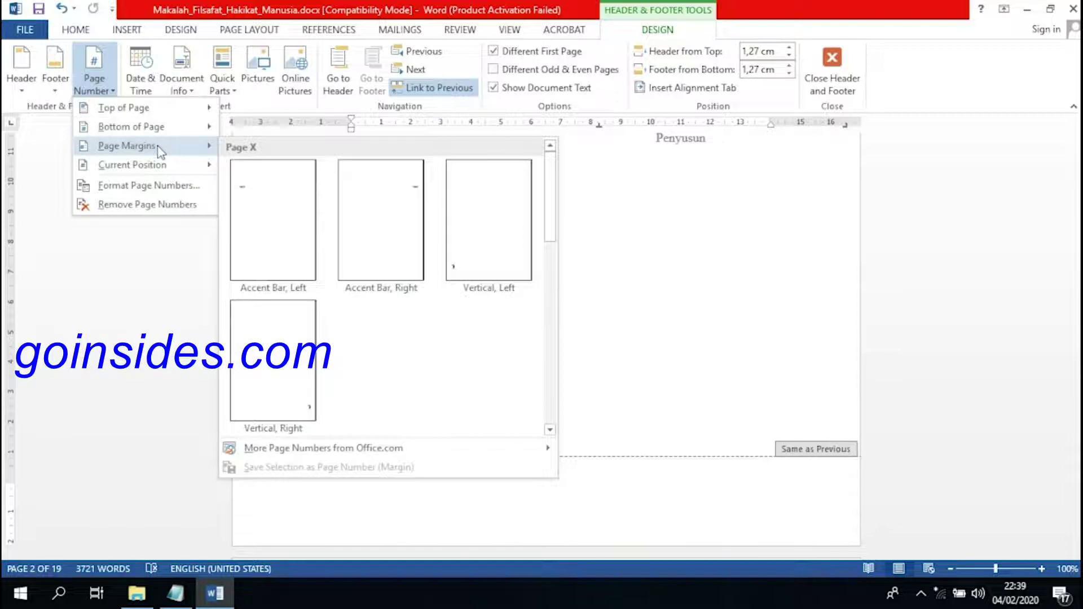
click(405, 109)
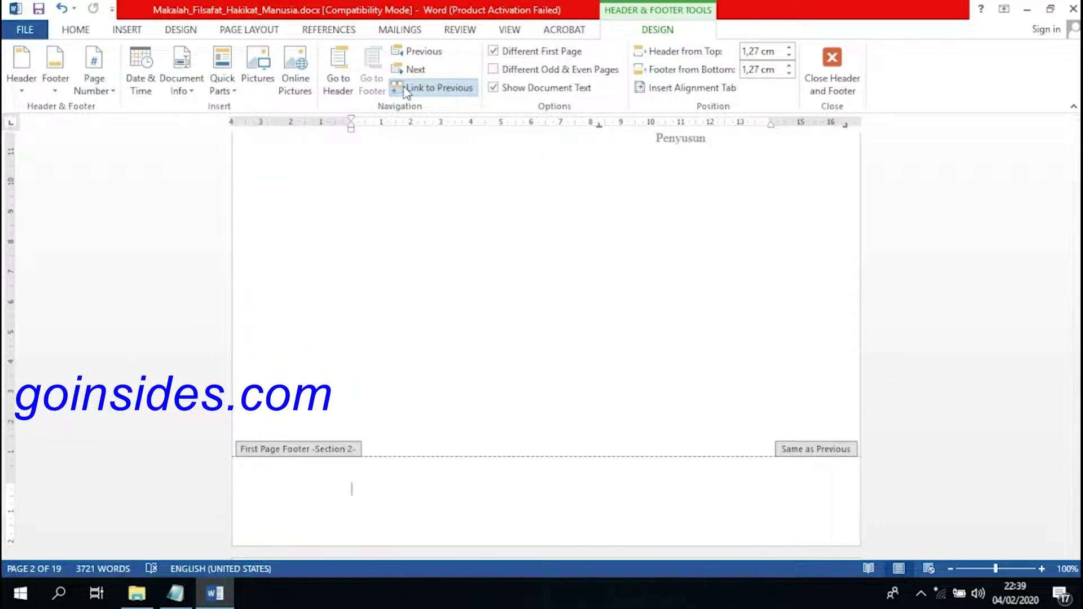
click(423, 88)
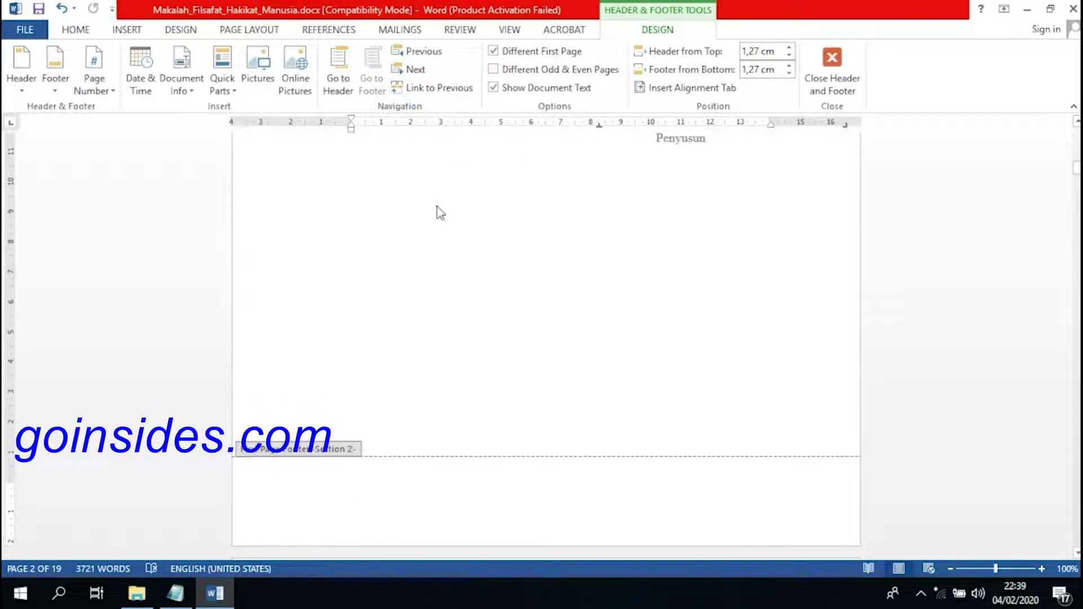
click(493, 51)
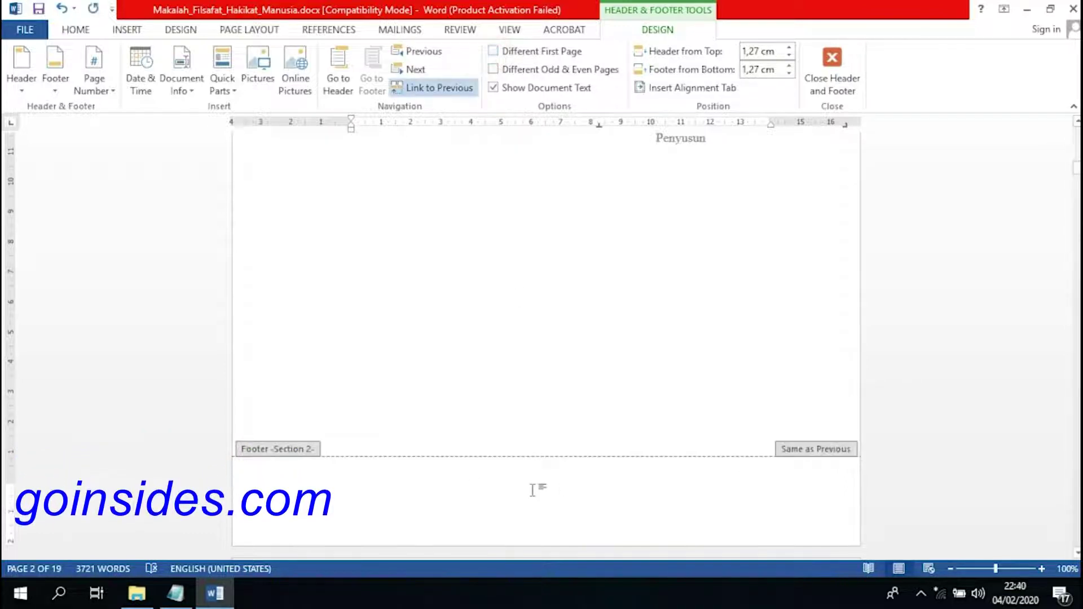
click(426, 89)
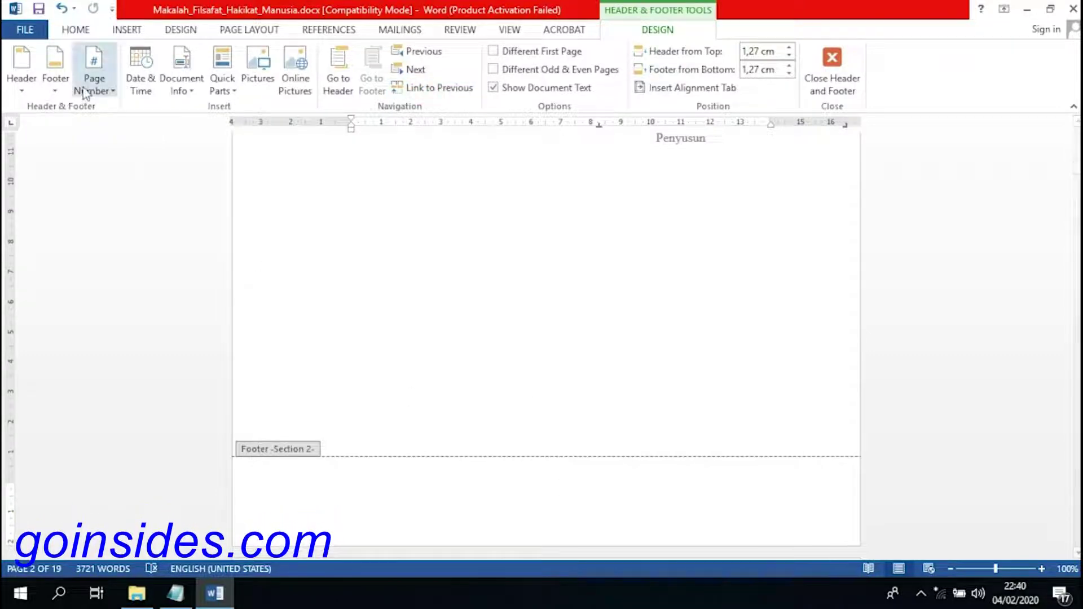
Format page numbers as i, ii, iii starting at i and insert centred Plain Number 2 at the bottom
click(85, 91)
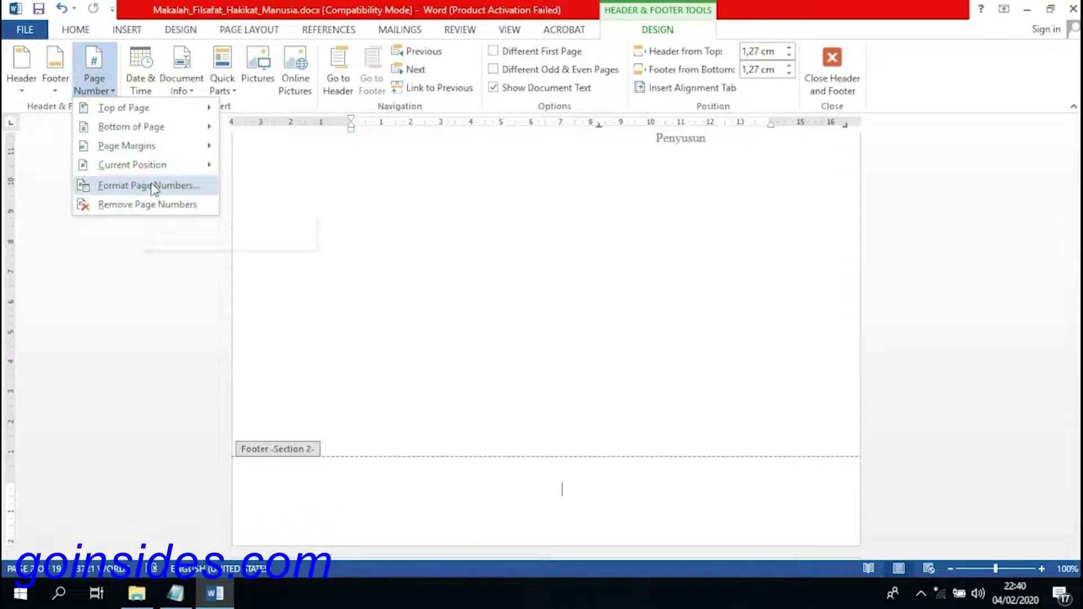
click(154, 188)
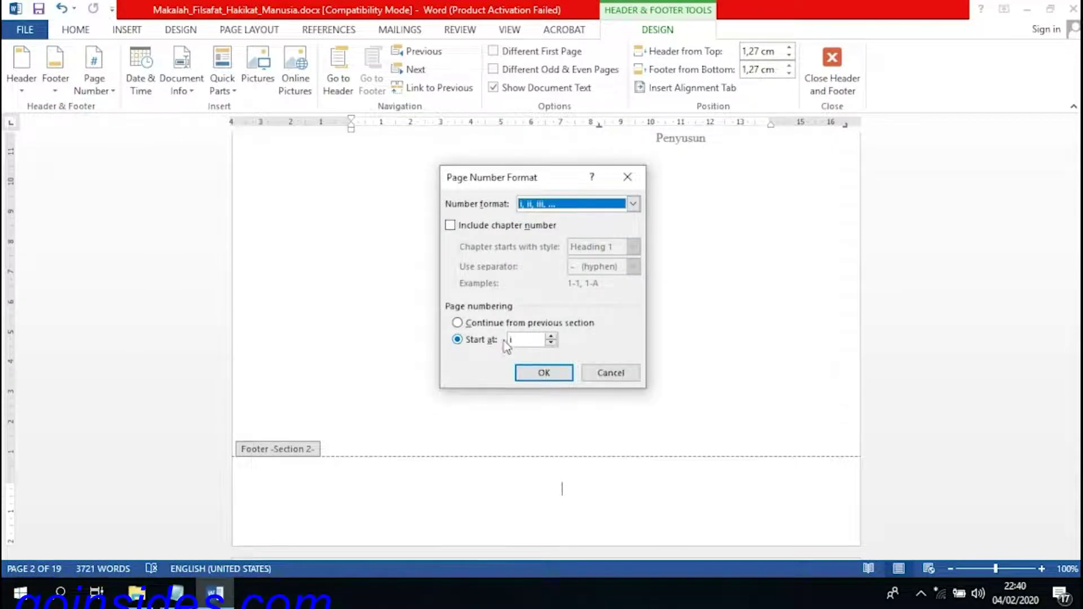
click(544, 374)
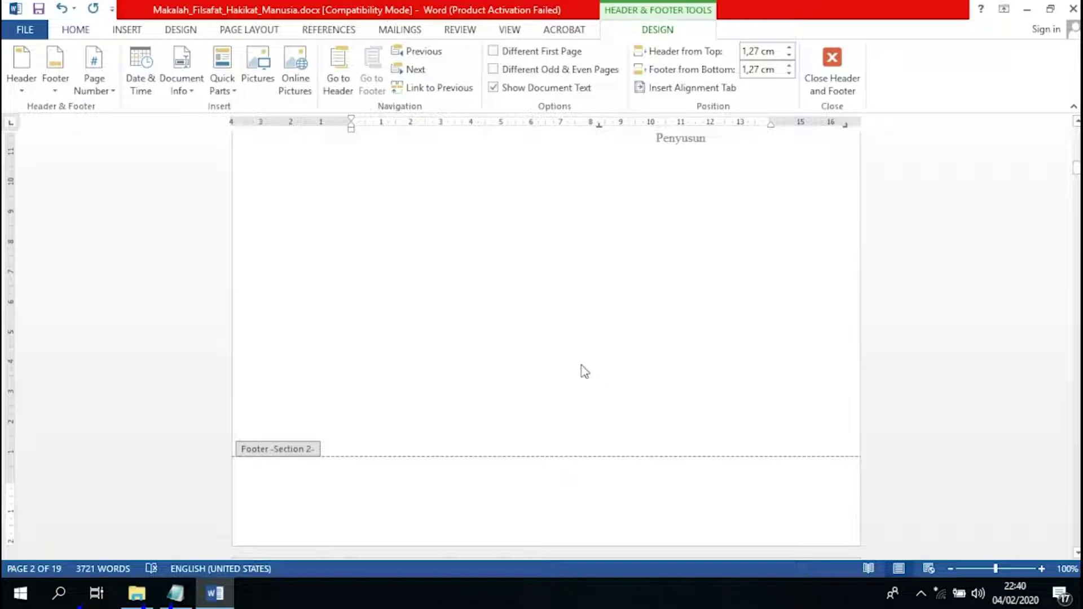
click(94, 80)
mouse_move(131, 126)
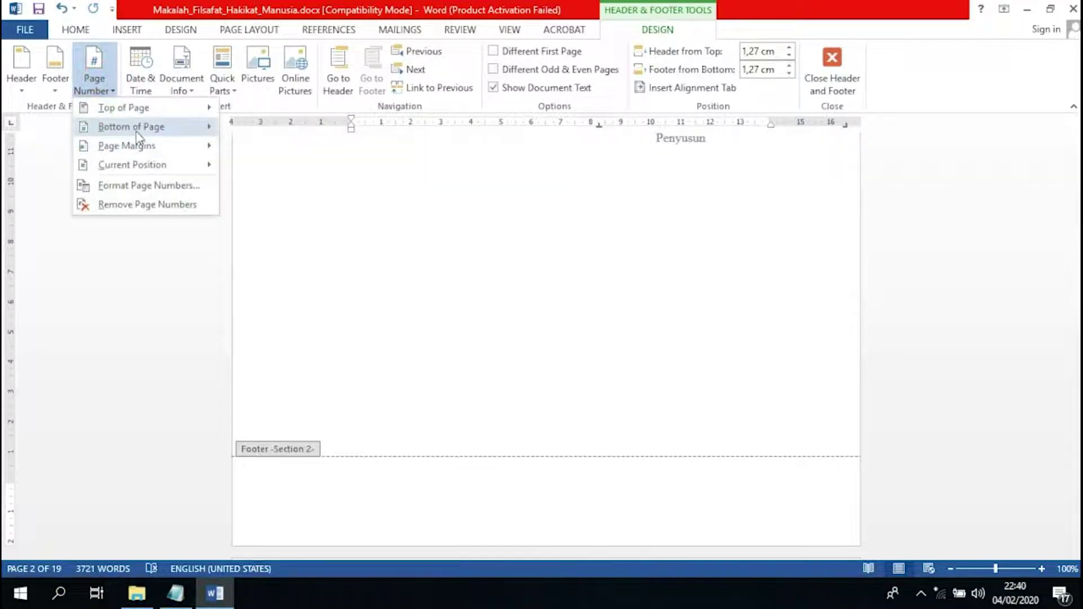
click(345, 255)
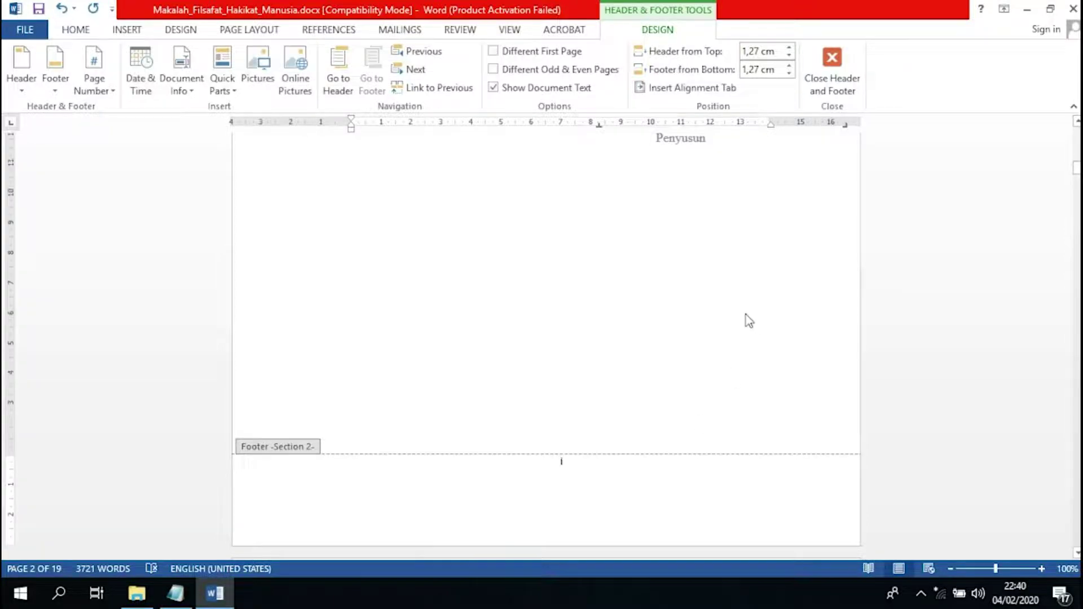
scroll(748, 318, up, 5)
scroll(748, 319, up, 5)
scroll(564, 355, up, 4)
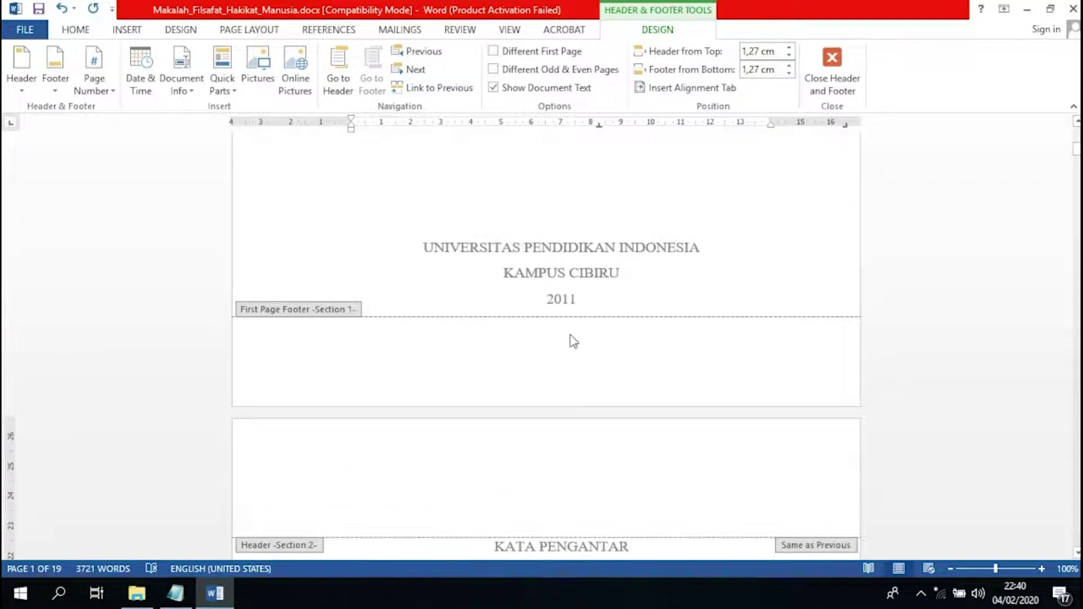
scroll(575, 330, up, 5)
scroll(575, 327, down, 5)
scroll(587, 325, down, 5)
scroll(598, 321, down, 5)
scroll(621, 311, down, 2)
scroll(631, 305, down, 4)
scroll(637, 306, down, 2)
scroll(620, 283, up, 5)
scroll(604, 265, down, 5)
scroll(612, 288, down, 7)
scroll(612, 285, down, 5)
scroll(587, 274, down, 1)
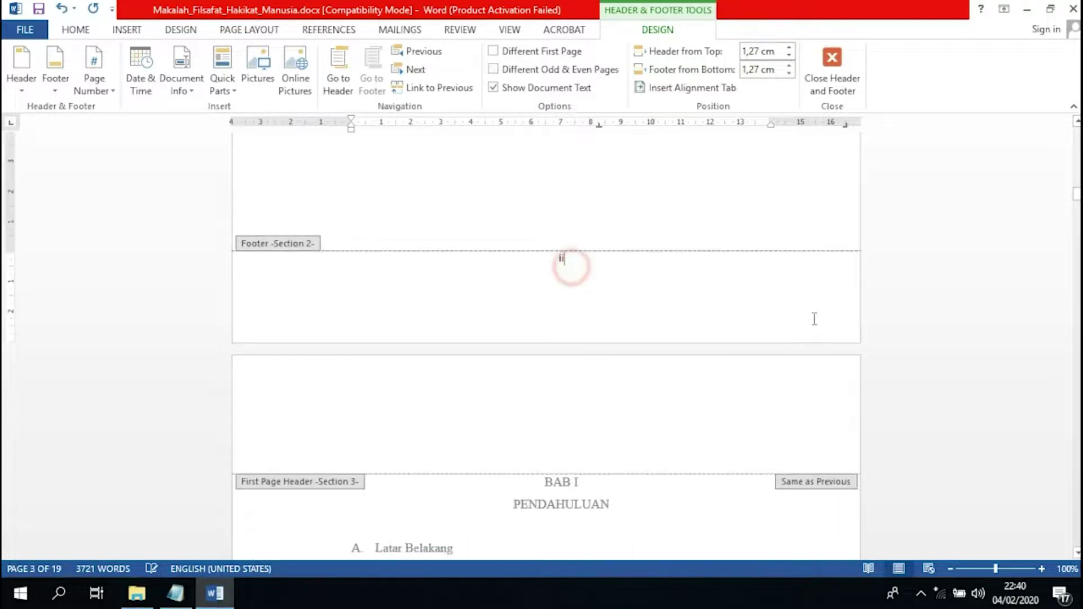
scroll(700, 308, down, 6)
scroll(699, 309, down, 7)
scroll(564, 333, down, 3)
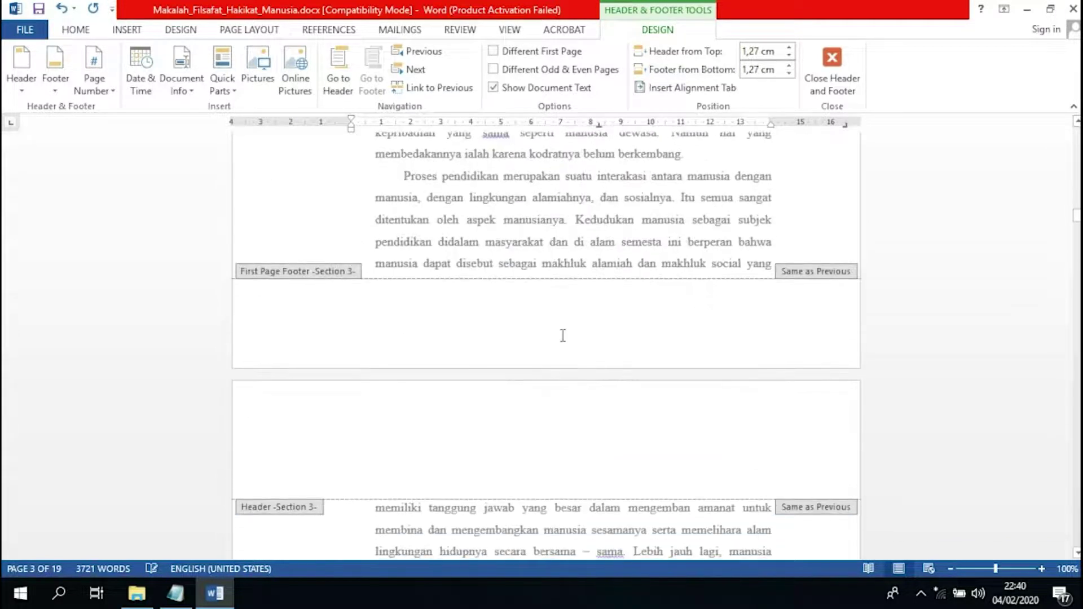
scroll(632, 305, up, 7)
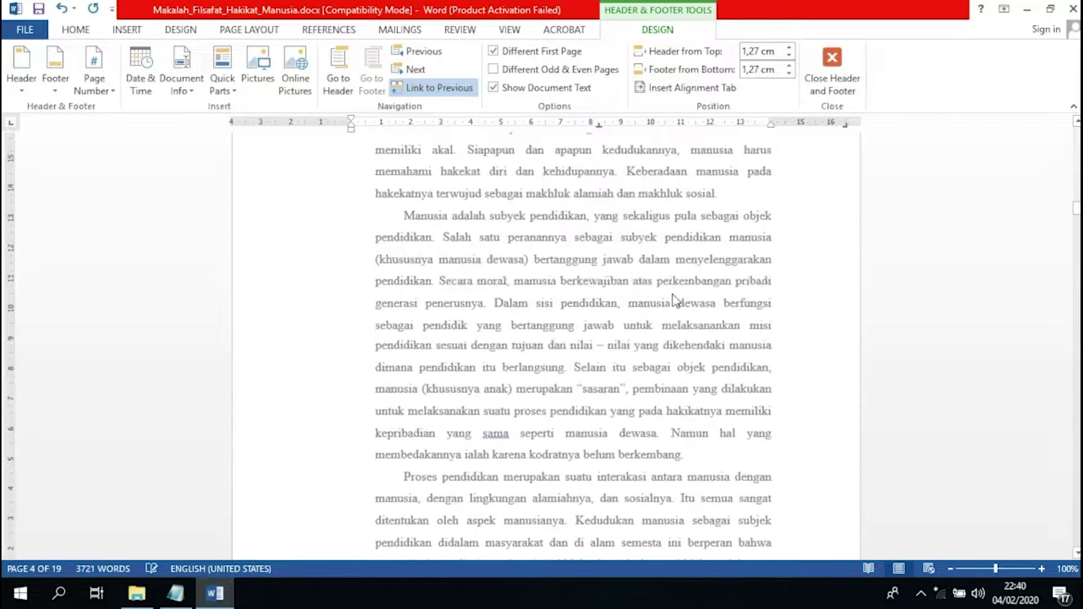
scroll(565, 296, up, 8)
scroll(621, 316, up, 3)
scroll(587, 316, down, 1)
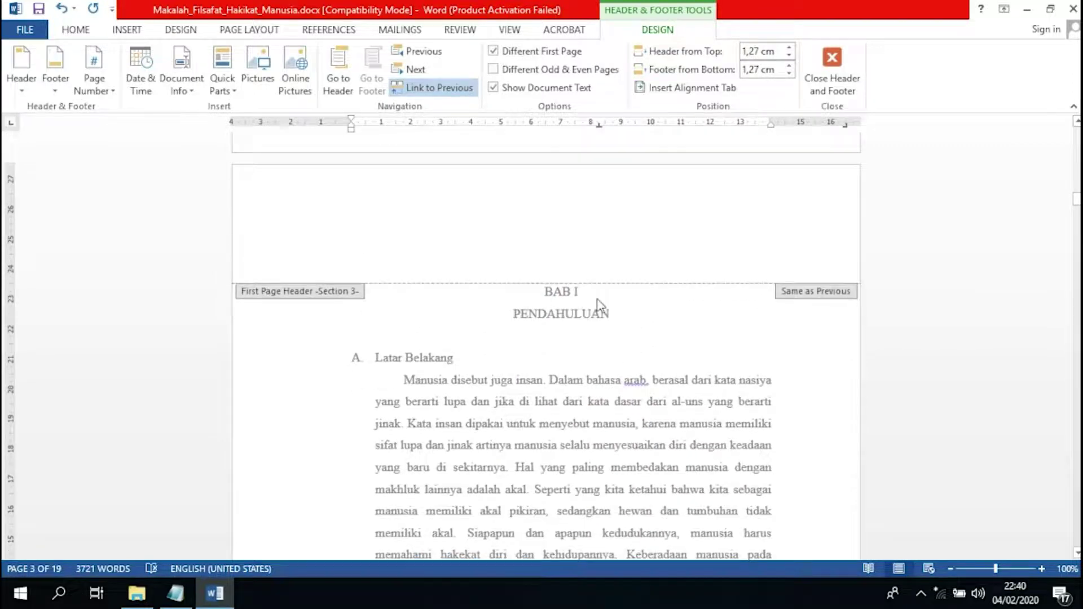
scroll(577, 300, down, 3)
scroll(582, 297, up, 2)
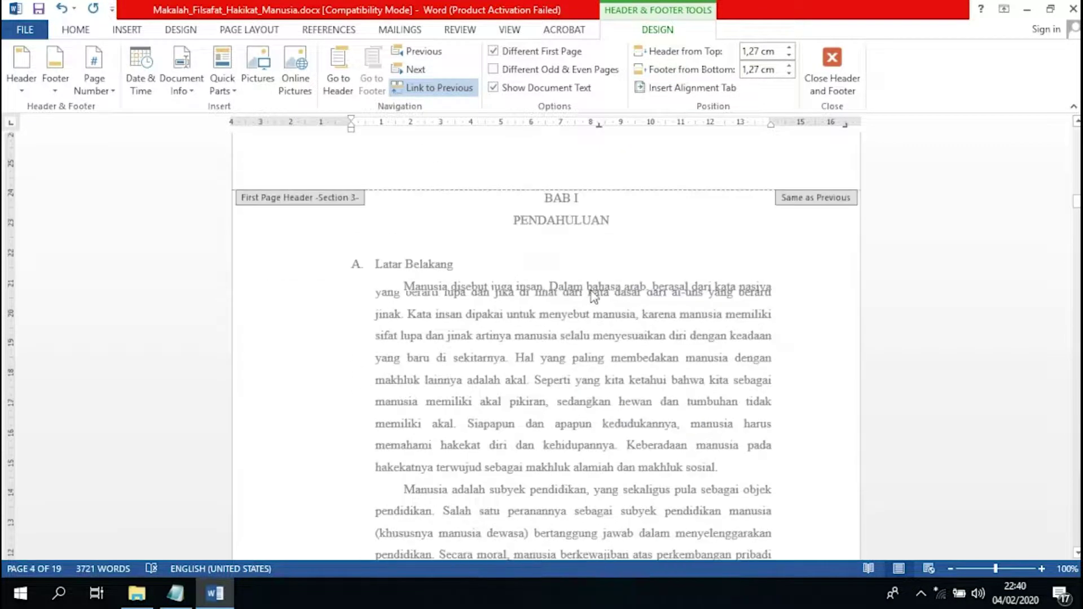
scroll(620, 286, down, 4)
scroll(621, 286, down, 5)
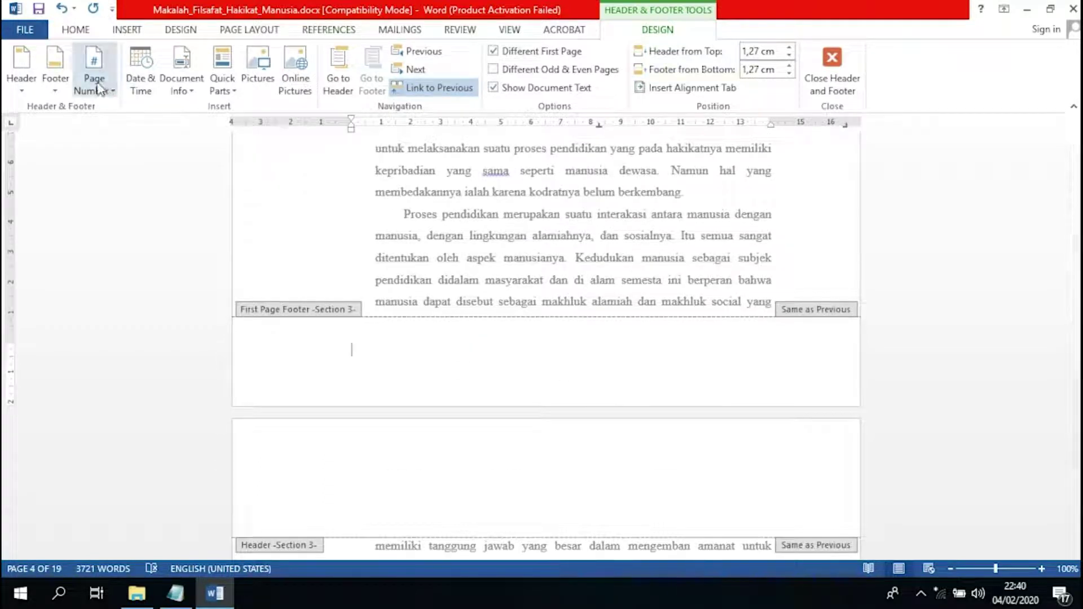
Turn off Link to Previous for the Section 3 first-page and regular footers, then select the footer's page number
click(420, 90)
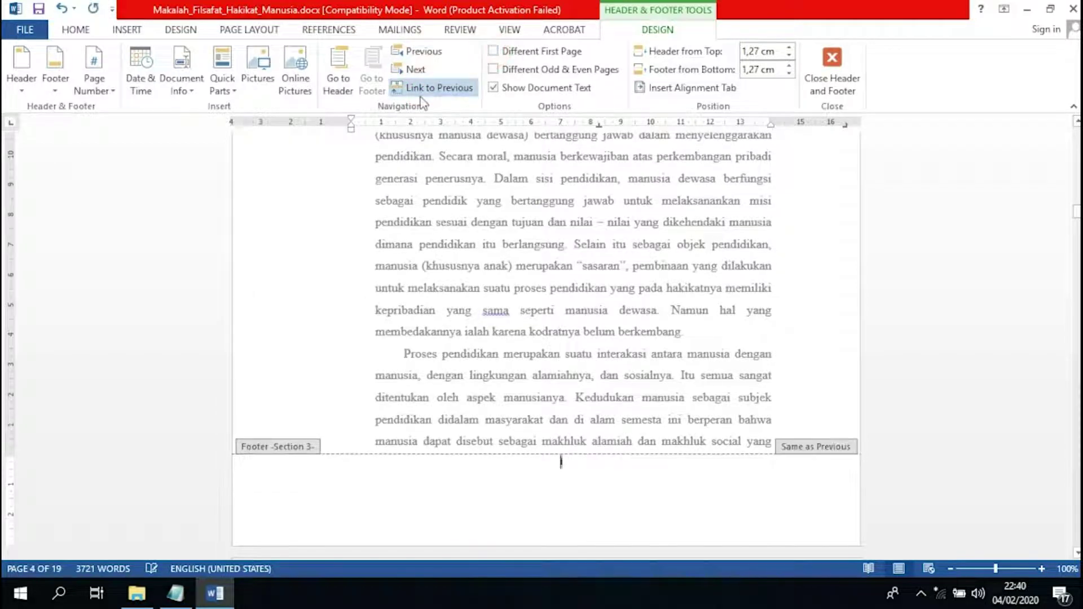
click(423, 90)
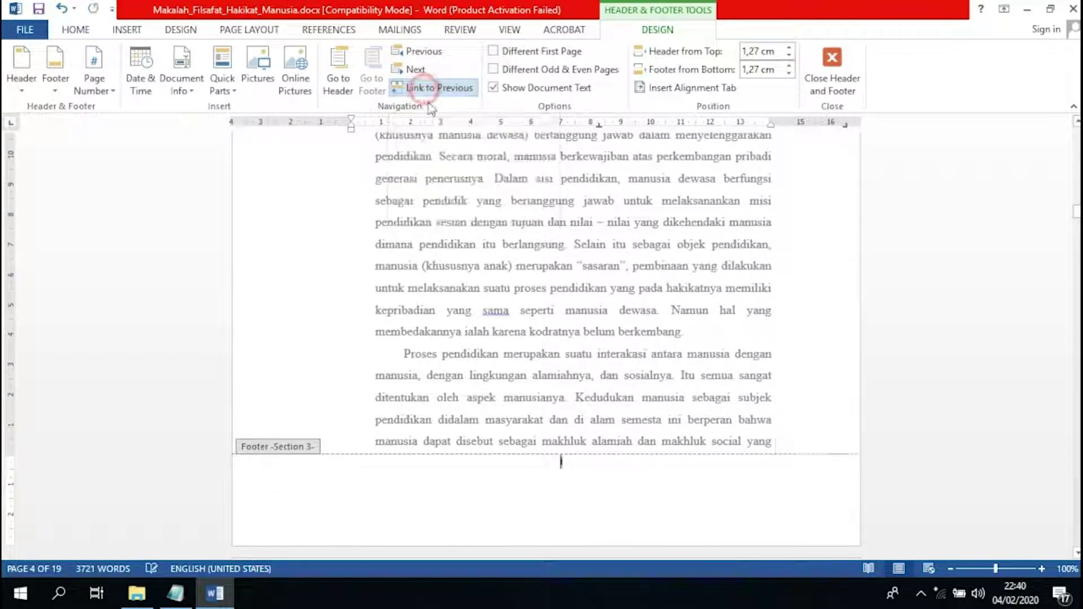
scroll(617, 430, up, 5)
scroll(620, 423, up, 5)
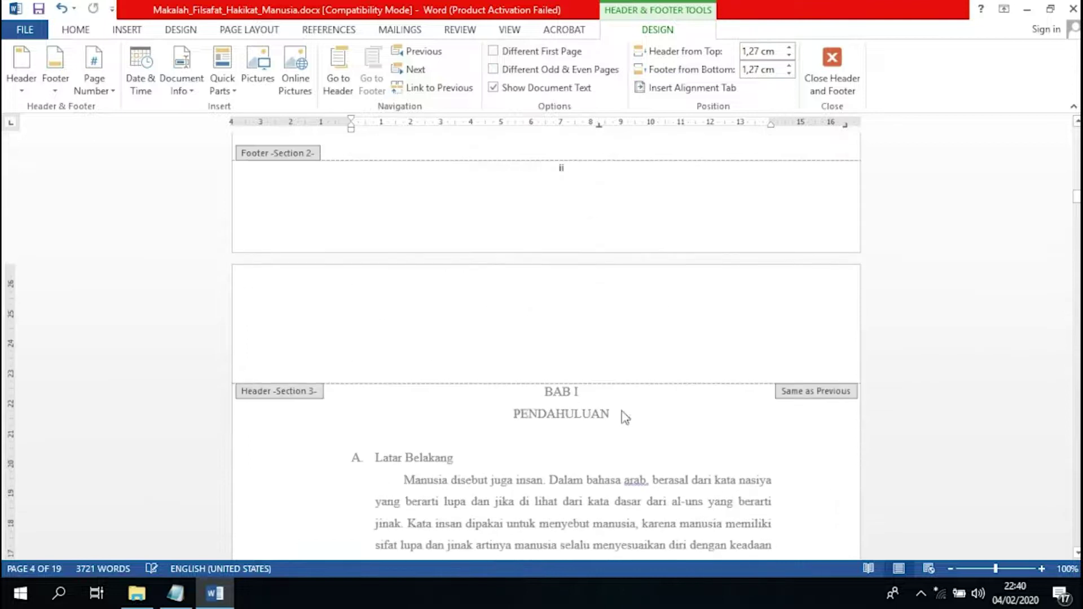
scroll(624, 418, up, 2)
scroll(625, 417, down, 8)
scroll(636, 399, down, 5)
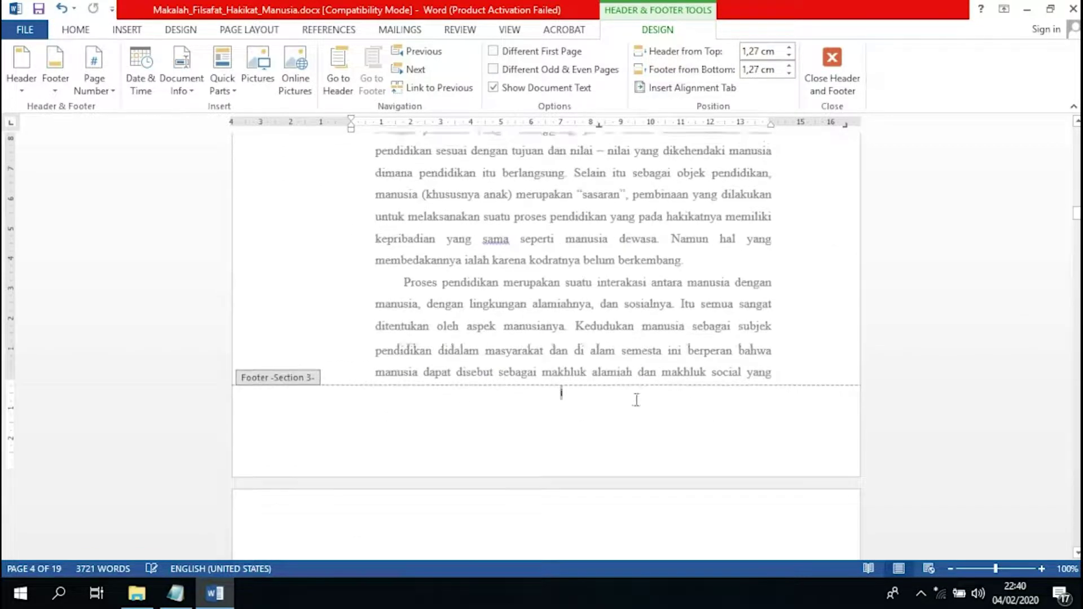
click(586, 388)
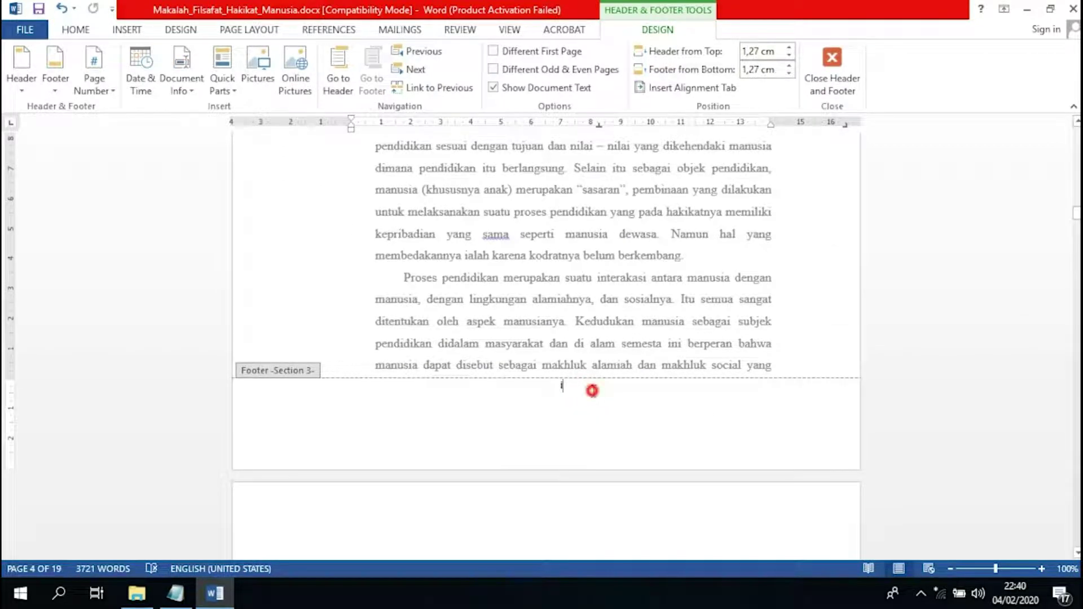
click(99, 94)
Remove the existing page numbers, switch the format to 1, 2, 3, and insert centred Plain Number 2
click(152, 206)
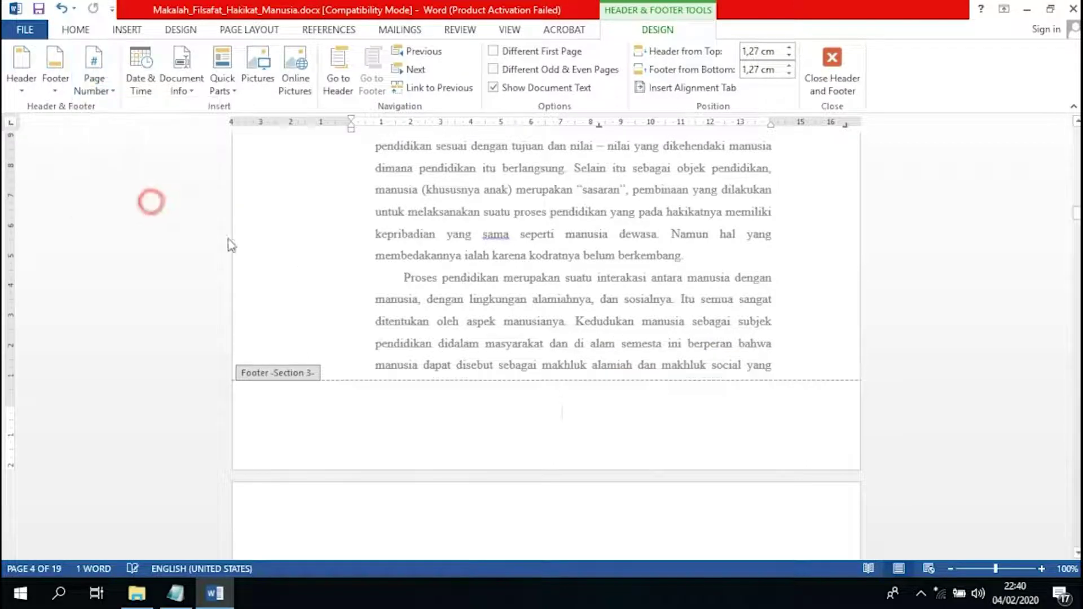
click(92, 92)
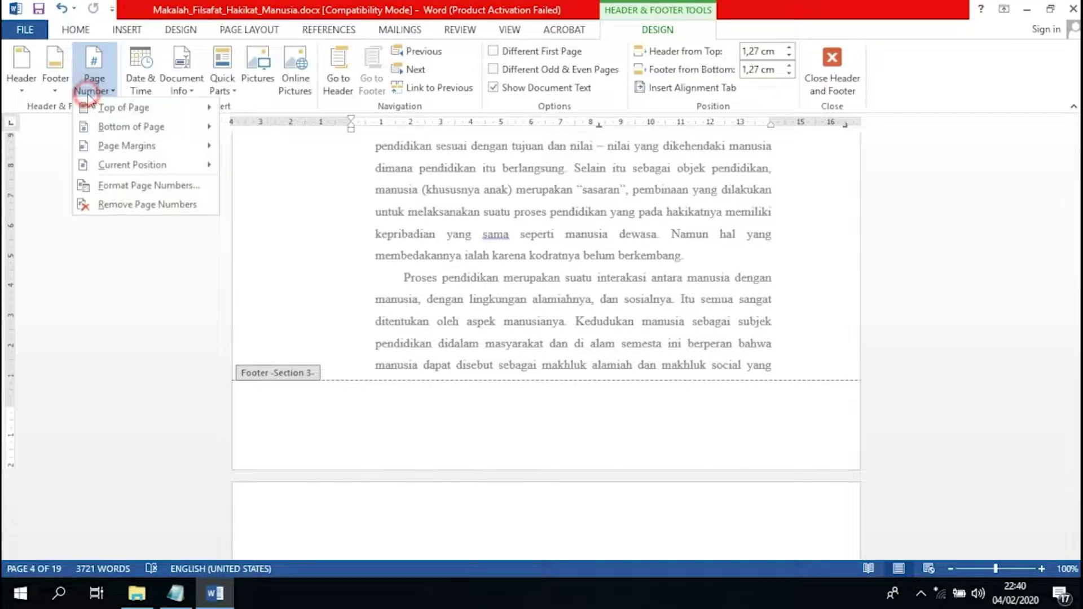
click(160, 182)
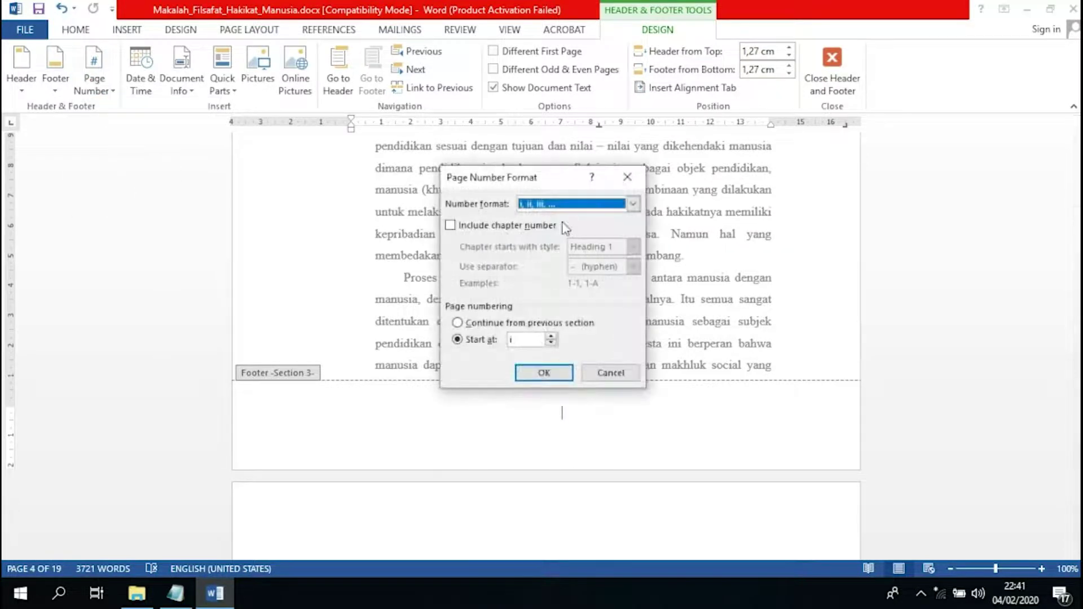
click(546, 205)
click(545, 219)
click(557, 372)
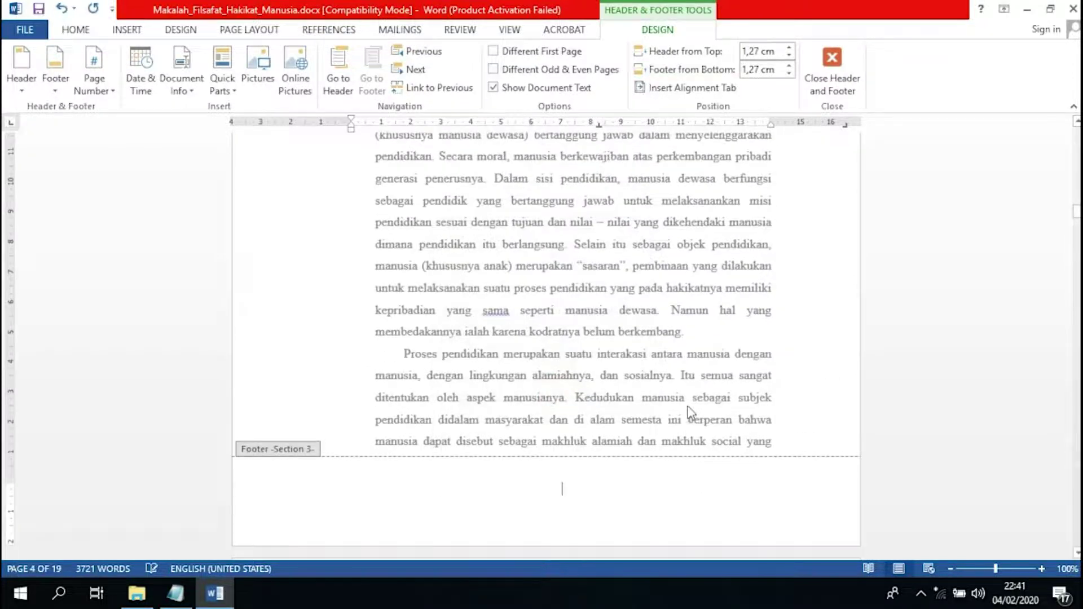
click(104, 86)
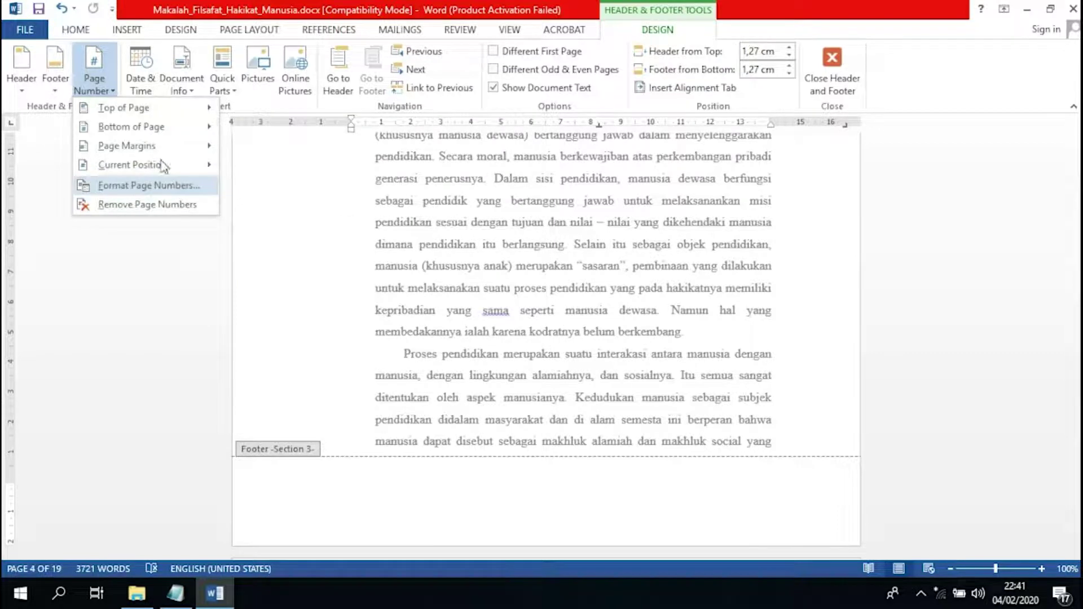
mouse_move(123, 107)
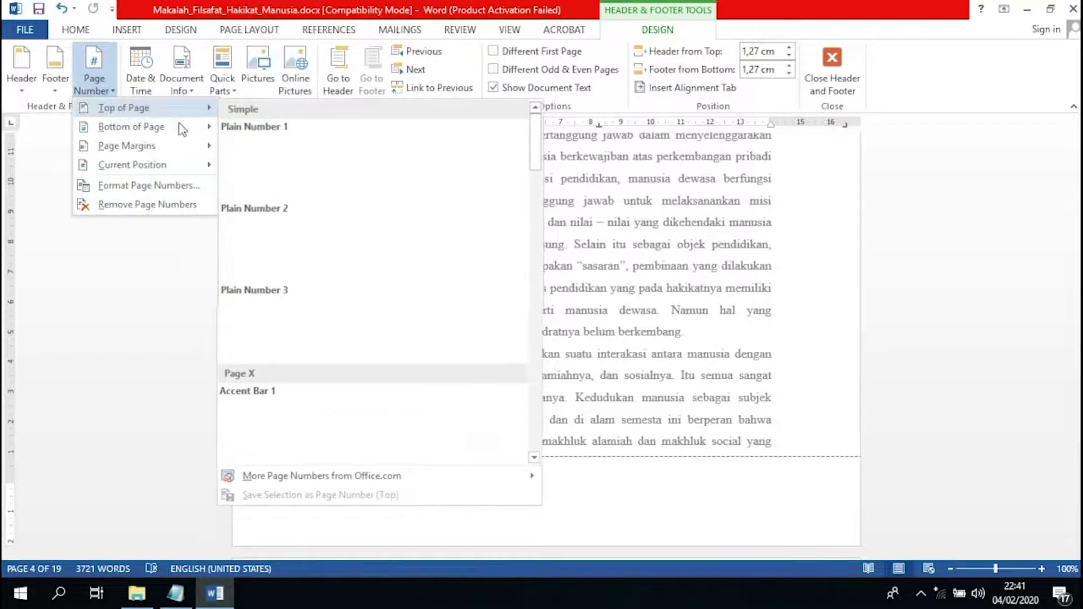
mouse_move(131, 127)
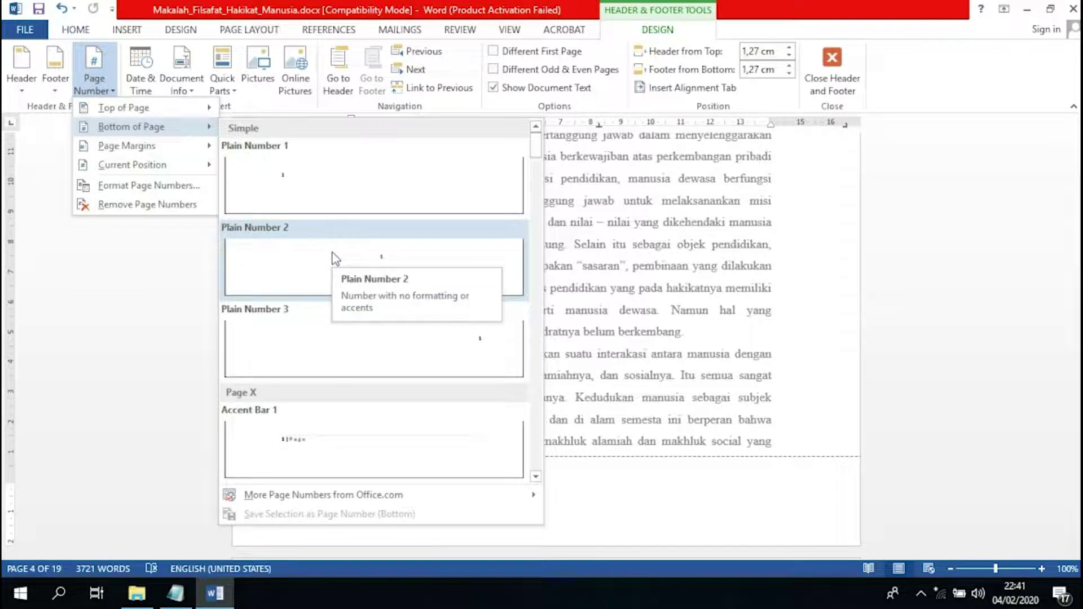
click(335, 258)
Scroll through the pages to check that chapter pages now carry Arabic page numbers
scroll(653, 354, up, 5)
scroll(655, 344, up, 5)
scroll(657, 335, up, 2)
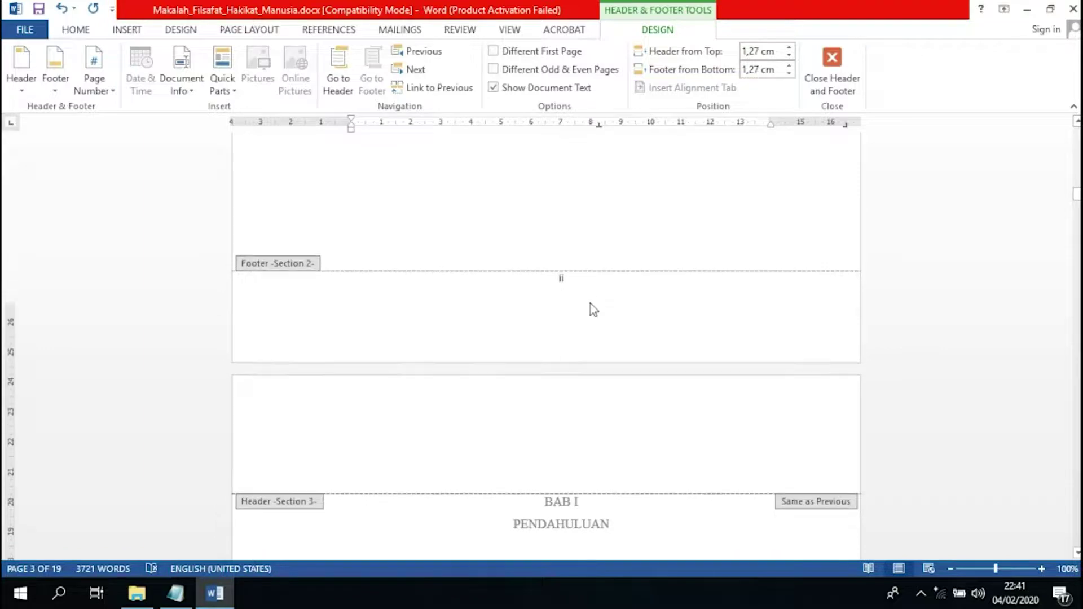
scroll(591, 303, down, 5)
scroll(593, 305, down, 4)
scroll(597, 309, down, 3)
scroll(603, 310, up, 2)
scroll(617, 309, up, 3)
scroll(618, 312, down, 7)
scroll(620, 314, down, 5)
scroll(621, 310, down, 3)
scroll(621, 308, down, 4)
scroll(762, 304, down, 2)
drag(1078, 239, 1077, 539)
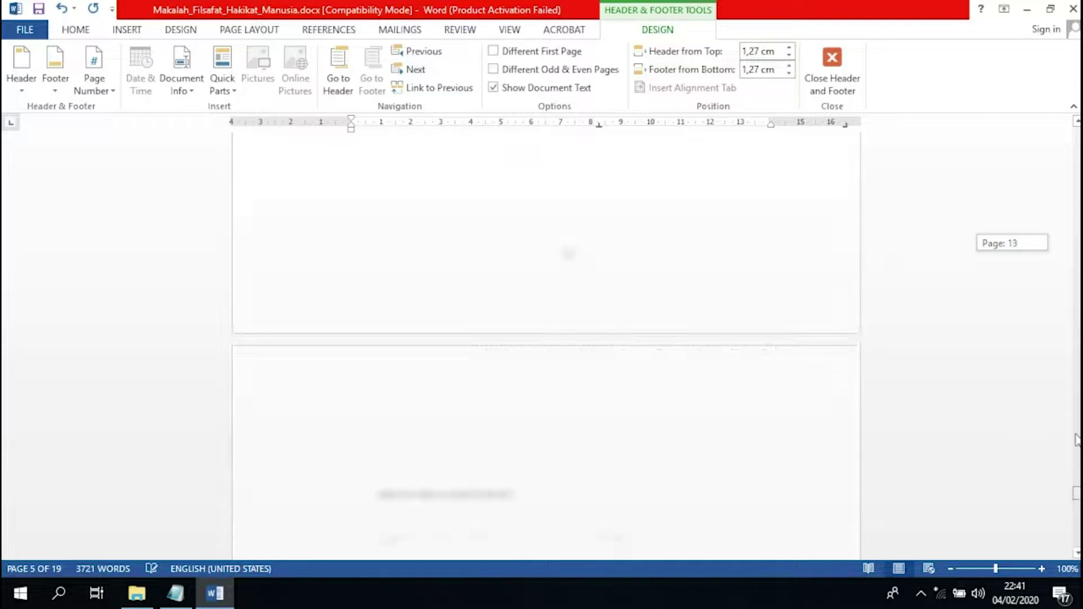
drag(1077, 538, 907, 332)
Close footer editing and return to the KATA PENGANTAR page in the body text
click(832, 85)
scroll(654, 285, up, 3)
scroll(654, 288, down, 5)
scroll(633, 295, down, 4)
scroll(601, 270, up, 3)
scroll(590, 288, up, 4)
scroll(612, 253, up, 4)
scroll(613, 265, up, 4)
scroll(614, 265, up, 4)
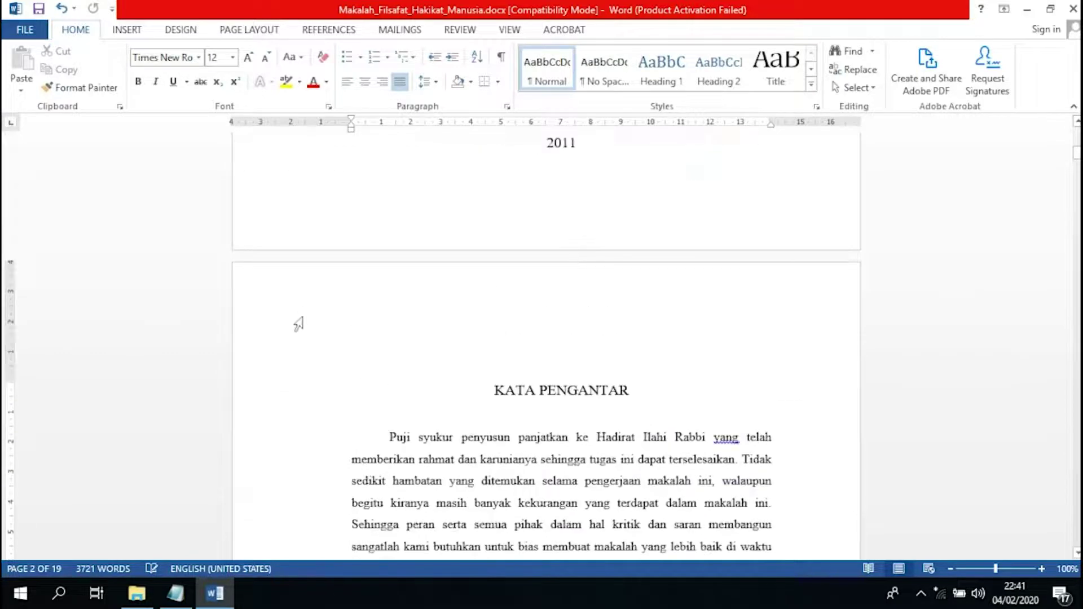
click(185, 596)
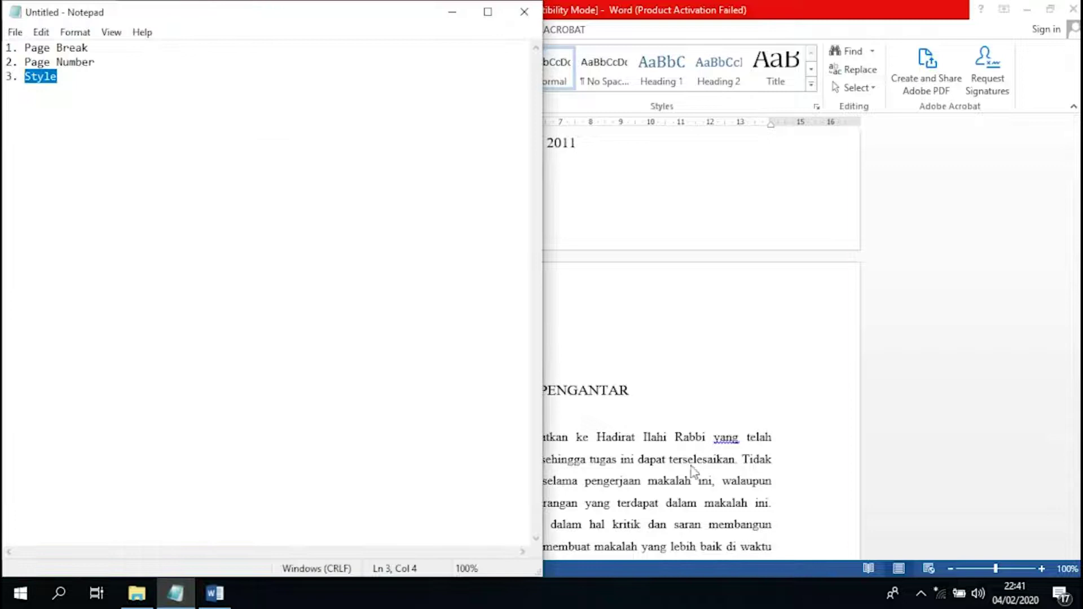
click(674, 450)
scroll(570, 395, down, 4)
scroll(587, 395, up, 5)
scroll(595, 392, up, 4)
scroll(601, 385, up, 5)
scroll(605, 387, down, 5)
scroll(578, 380, down, 4)
scroll(591, 367, down, 3)
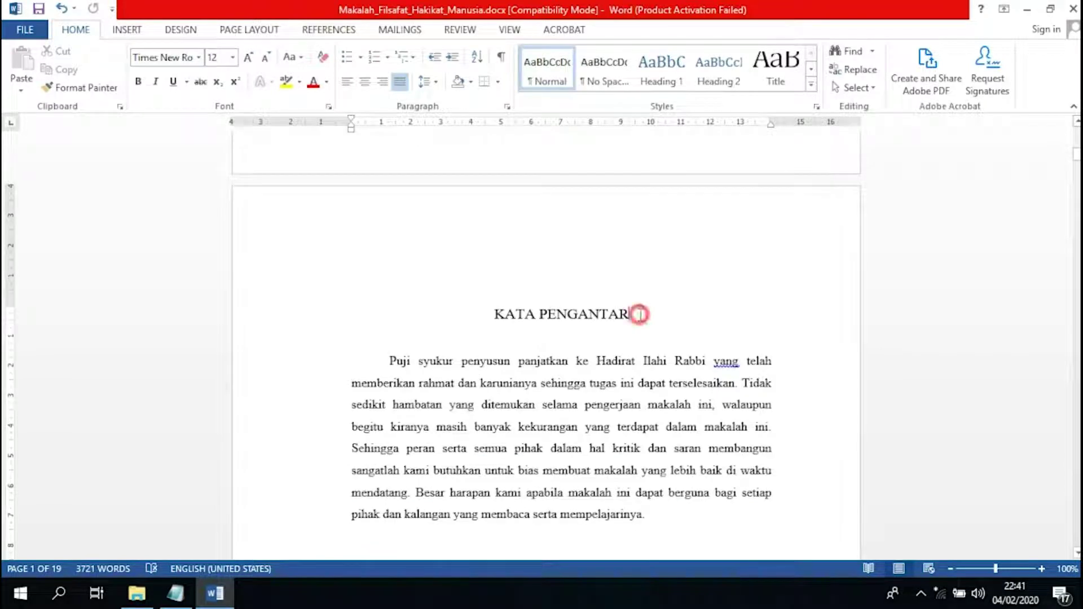
Create a style named BAB from the KATA PENGANTAR heading: Times New Roman 14 pt, bold, centred
drag(506, 308, 494, 314)
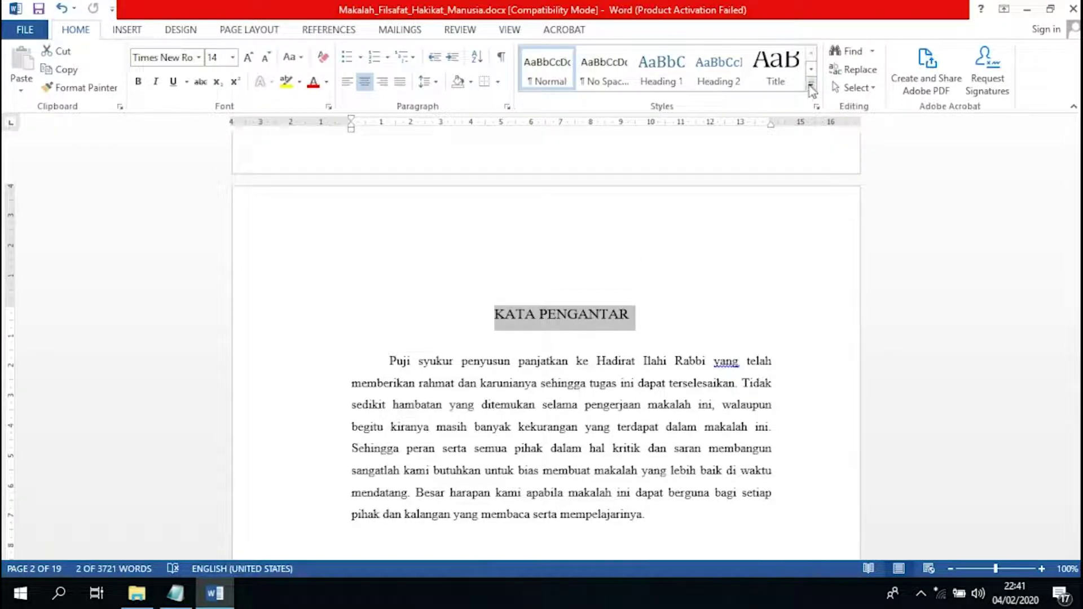
click(810, 86)
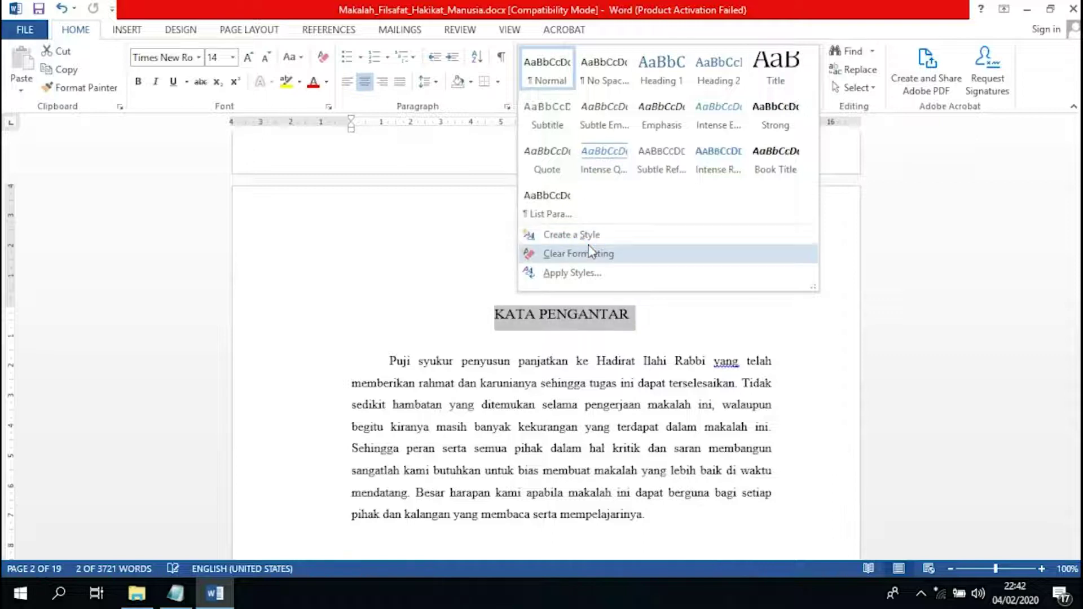
click(573, 236)
text(BAB)
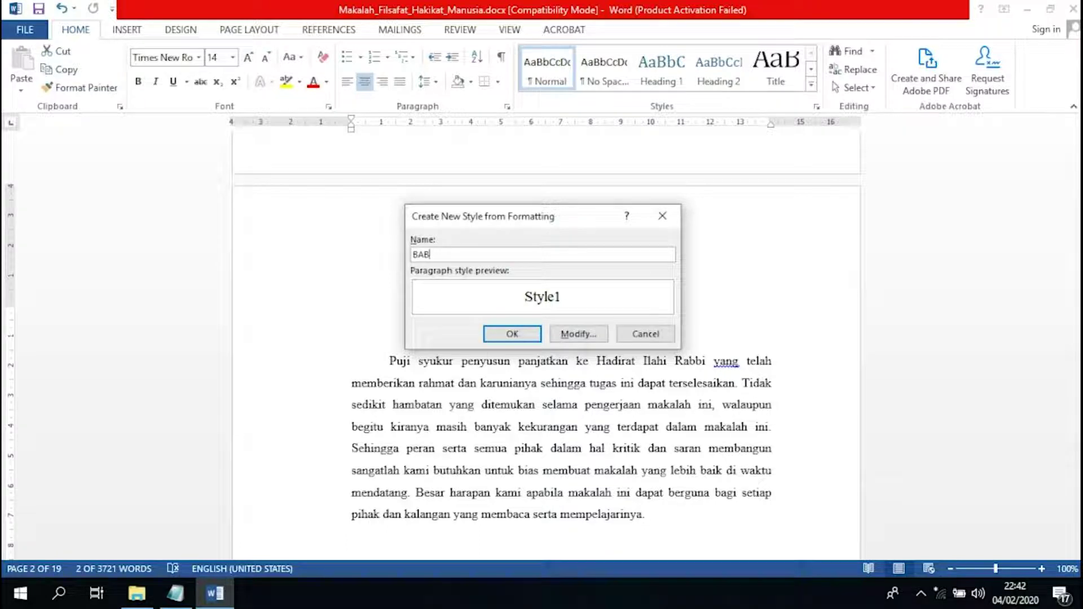
click(581, 335)
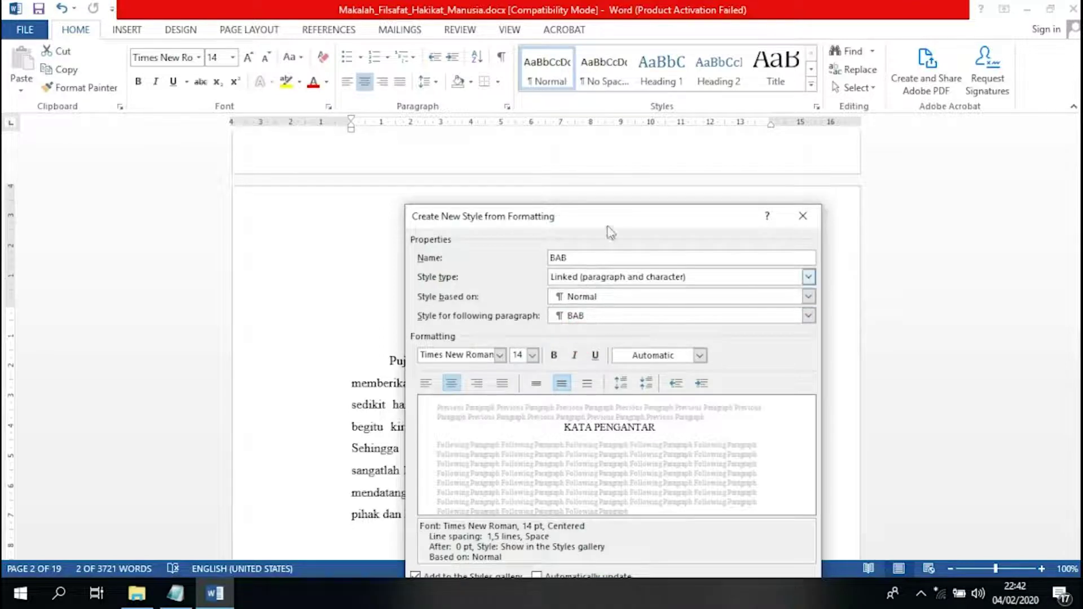
drag(607, 218, 276, 74)
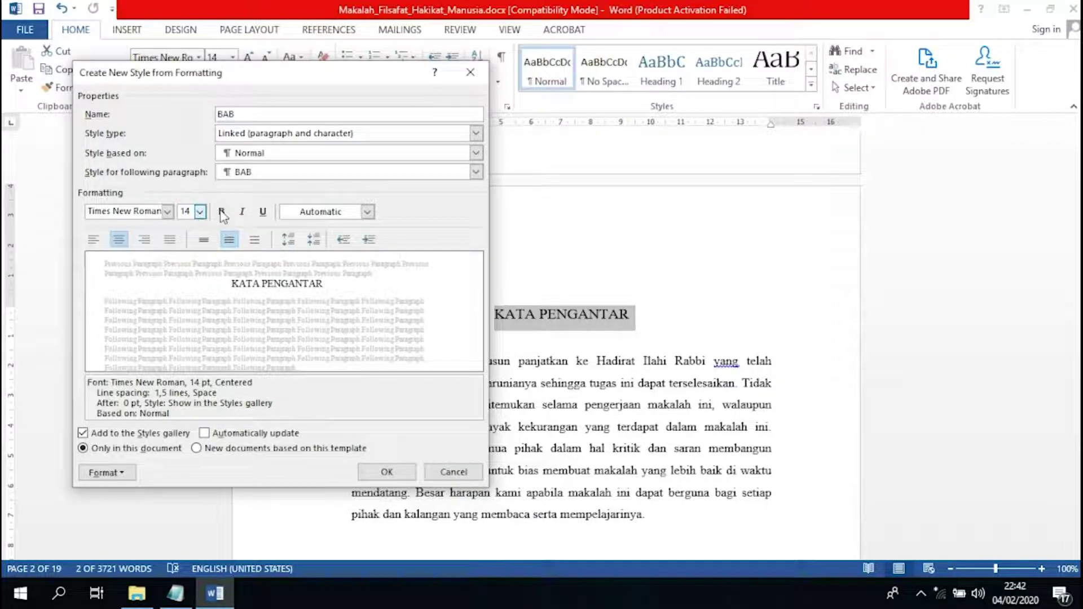
click(386, 473)
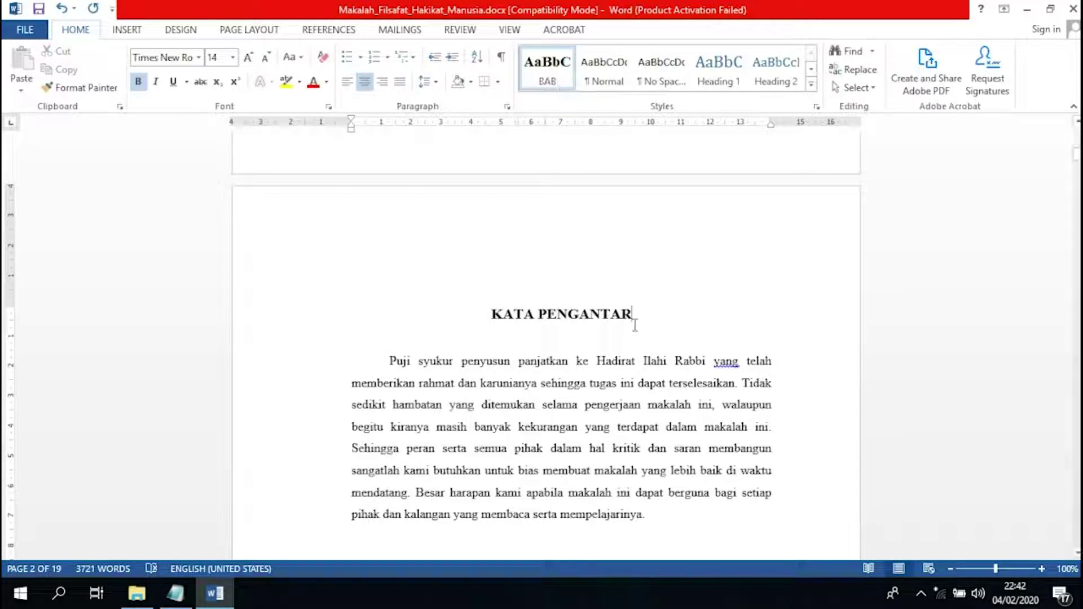
Apply the BAB style to the DAFTAR ISI heading
scroll(656, 314, down, 3)
scroll(661, 307, down, 3)
scroll(608, 292, down, 3)
scroll(593, 301, down, 3)
drag(501, 259, 545, 272)
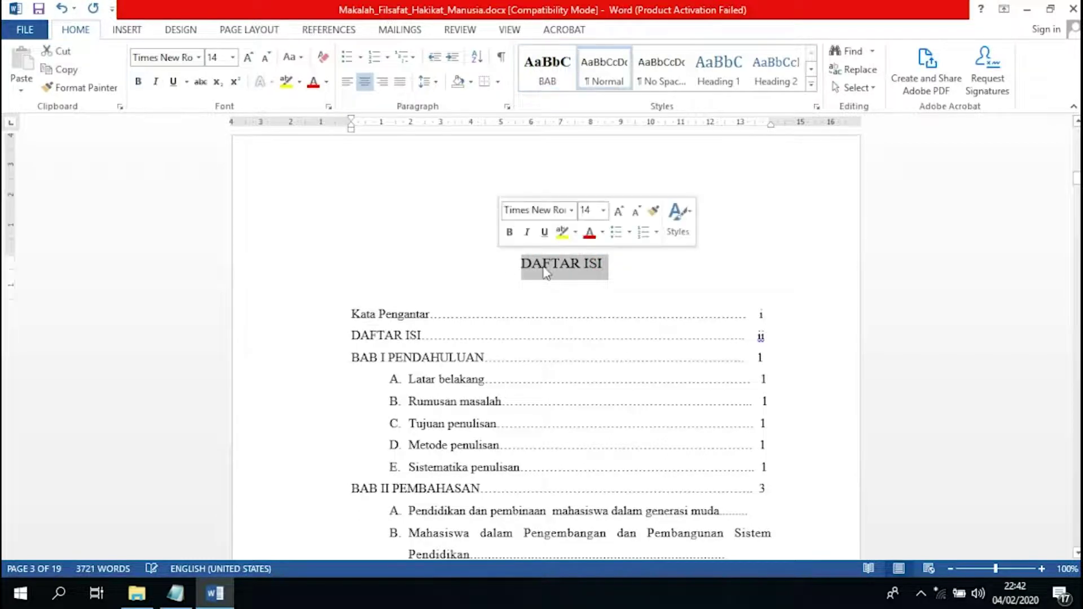
click(553, 78)
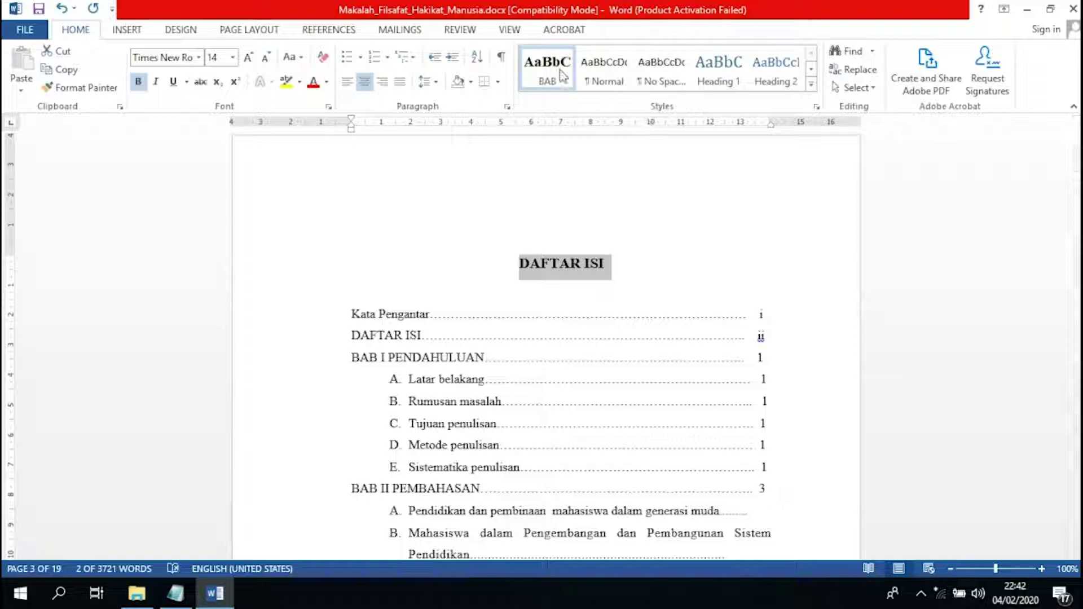
Apply the BAB style to the BAB I PENDAHULUAN chapter heading
scroll(697, 319, down, 8)
scroll(672, 308, down, 3)
scroll(666, 282, down, 3)
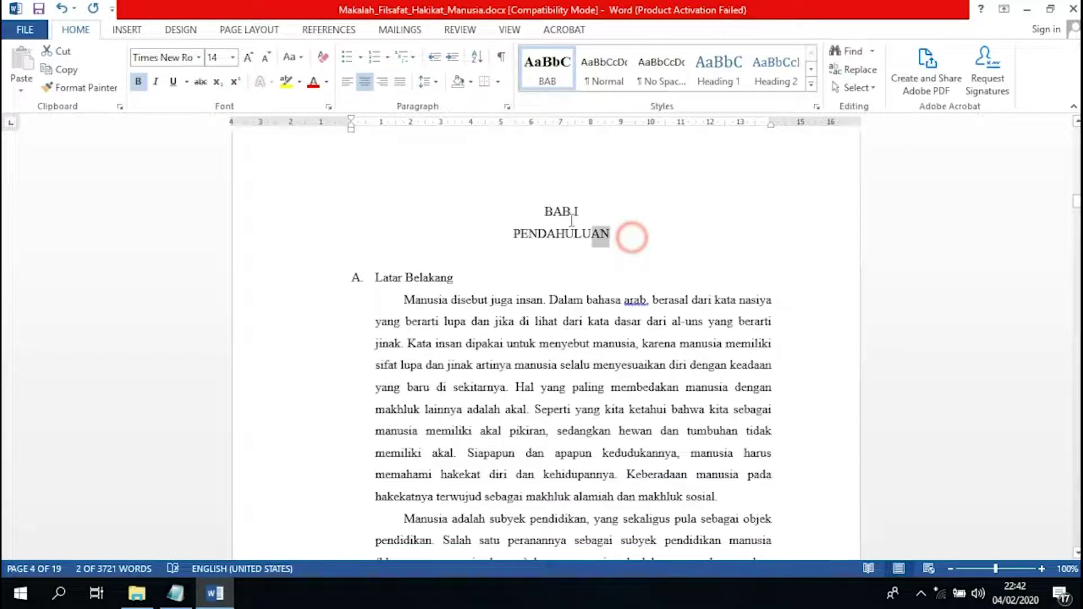
click(547, 76)
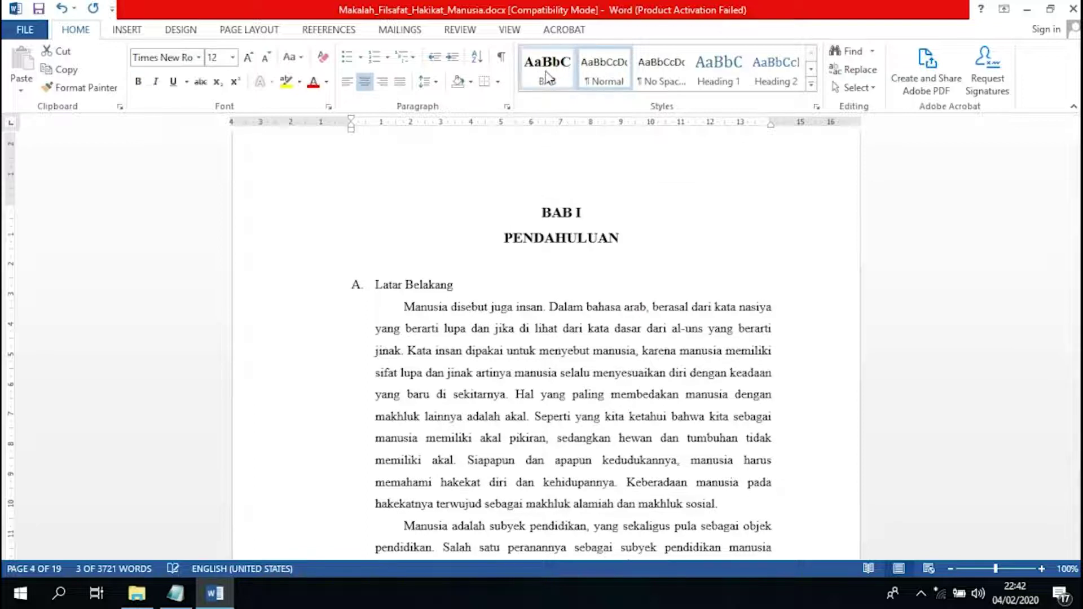
click(547, 76)
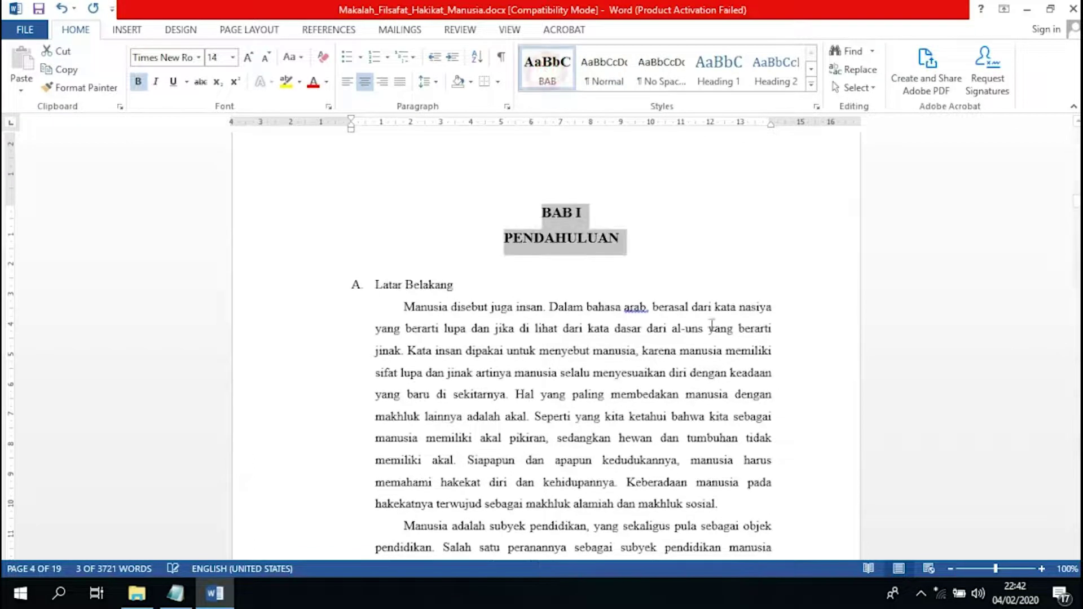
click(459, 282)
scroll(593, 309, up, 2)
scroll(592, 310, down, 2)
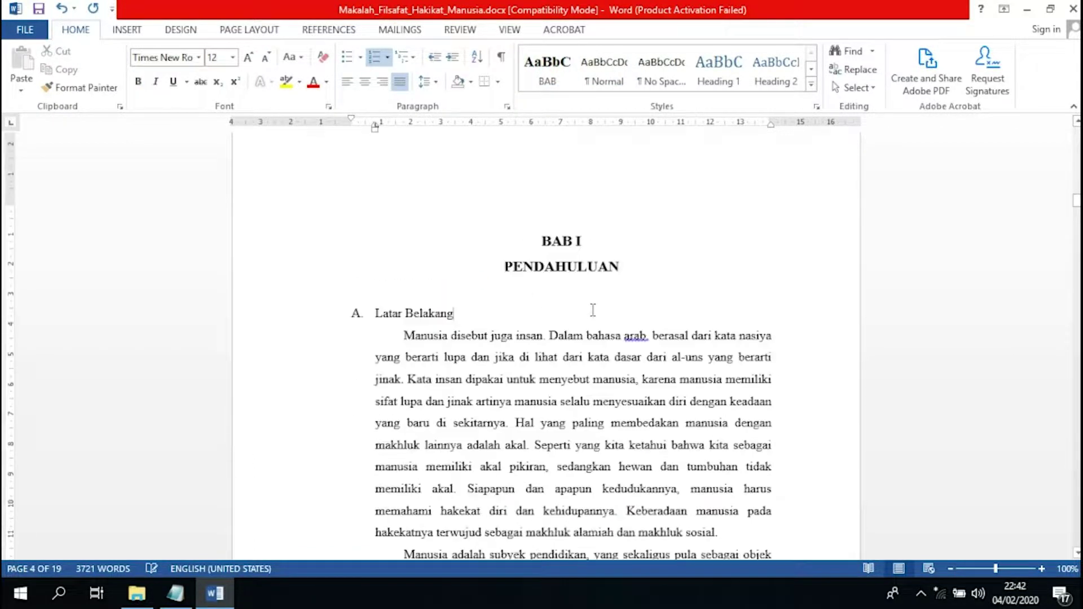
scroll(599, 305, up, 2)
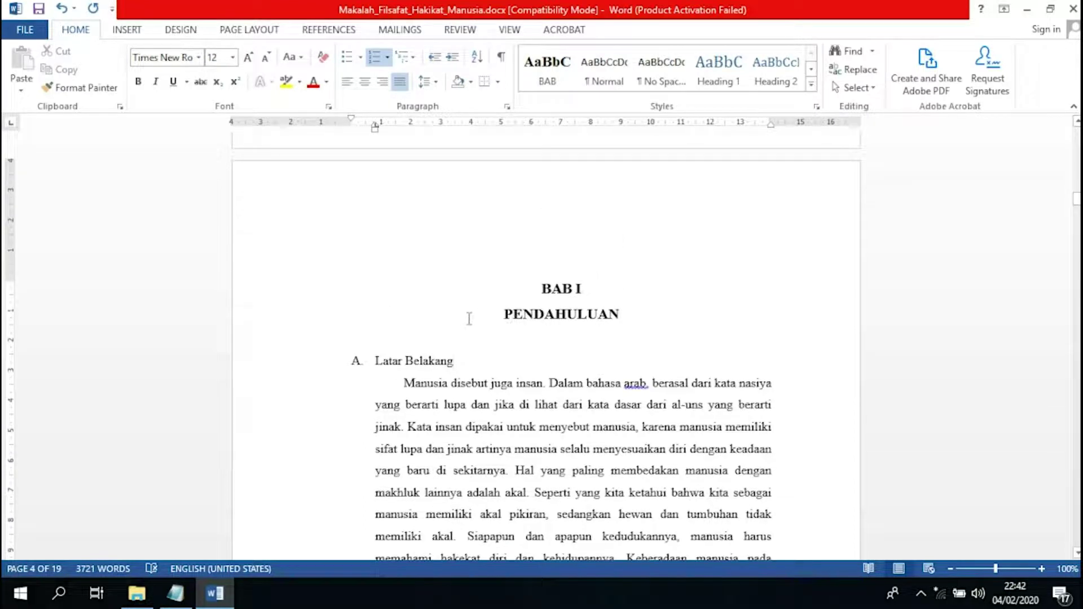
scroll(460, 314, up, 4)
scroll(474, 317, down, 5)
scroll(501, 295, down, 1)
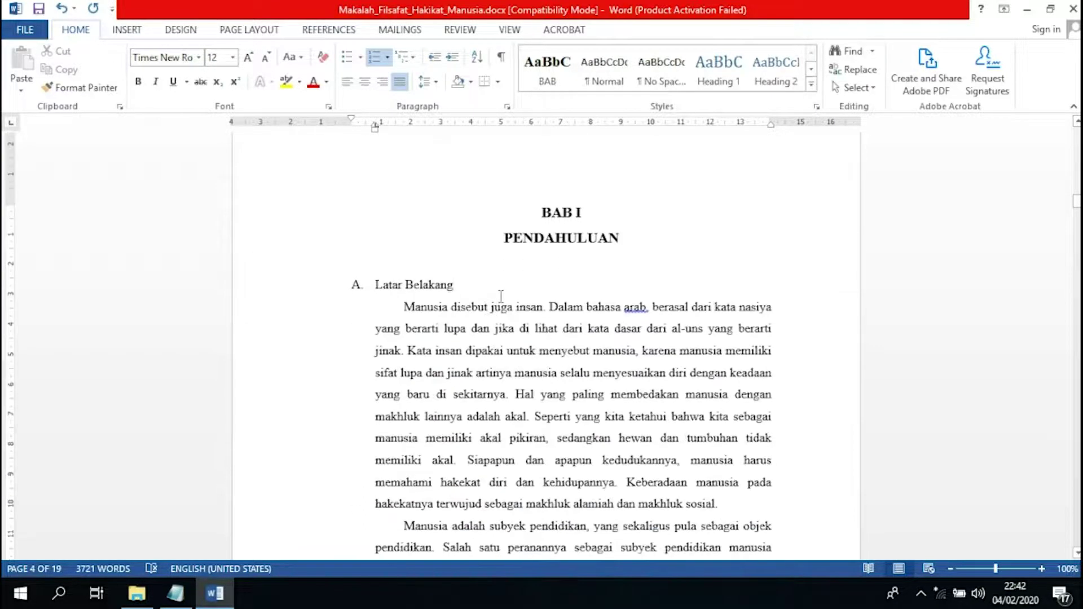
Create a new SUB BAB style from the Latar Belakang subheading
drag(382, 282, 382, 282)
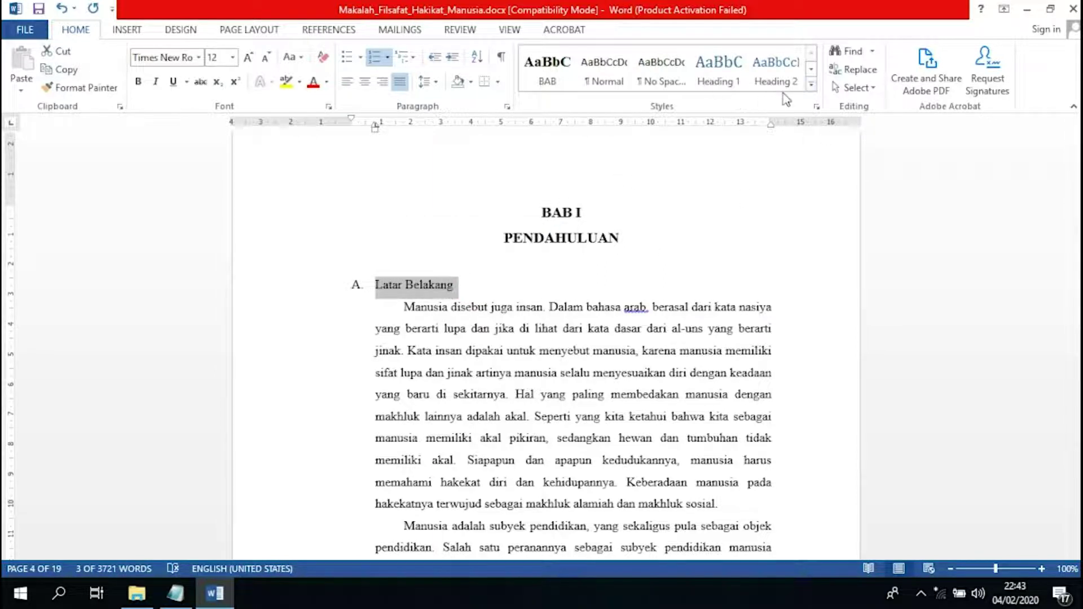
click(811, 86)
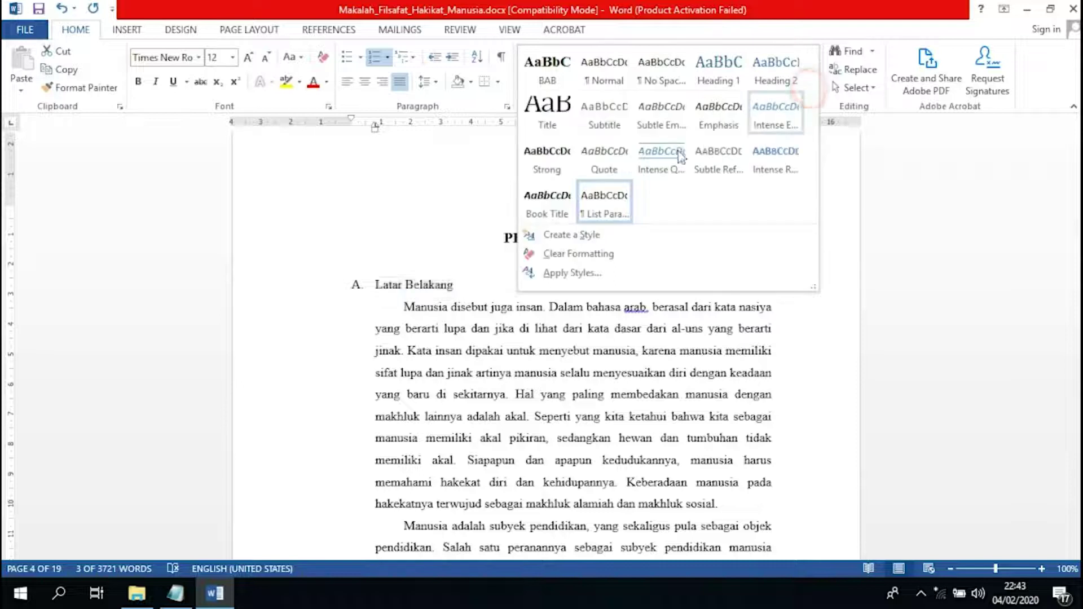
click(572, 235)
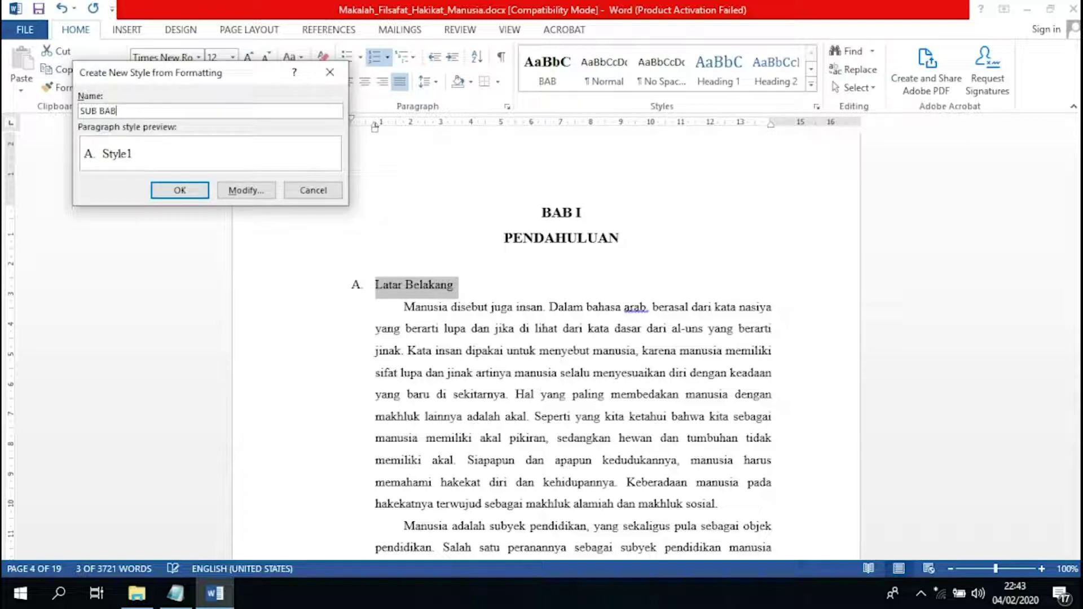
click(241, 191)
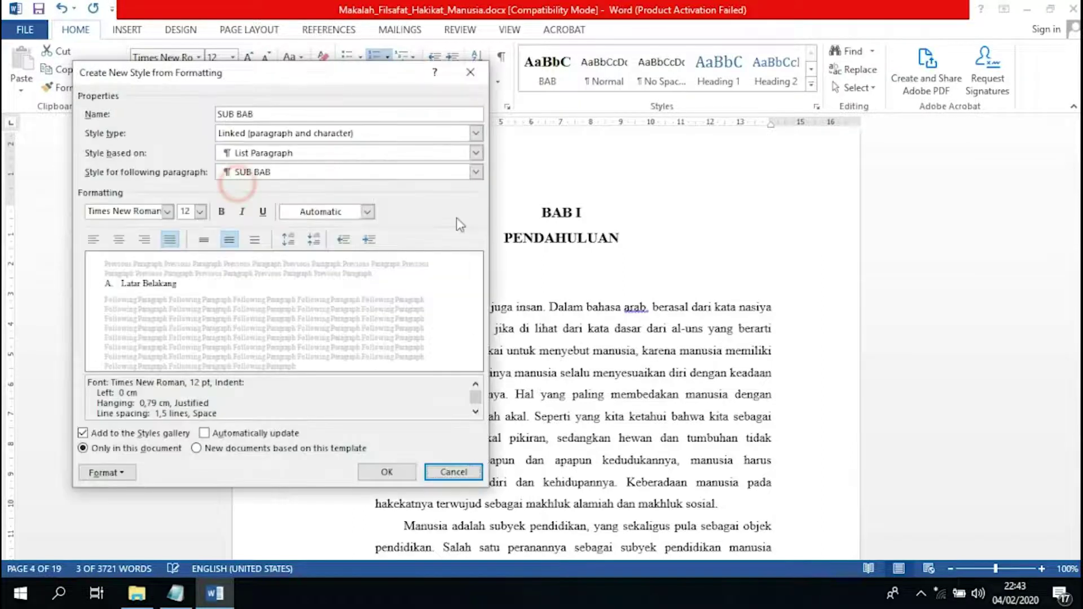
mouse_move(326, 71)
mouse_down()
mouse_move(242, 86)
mouse_move(257, 105)
mouse_up()
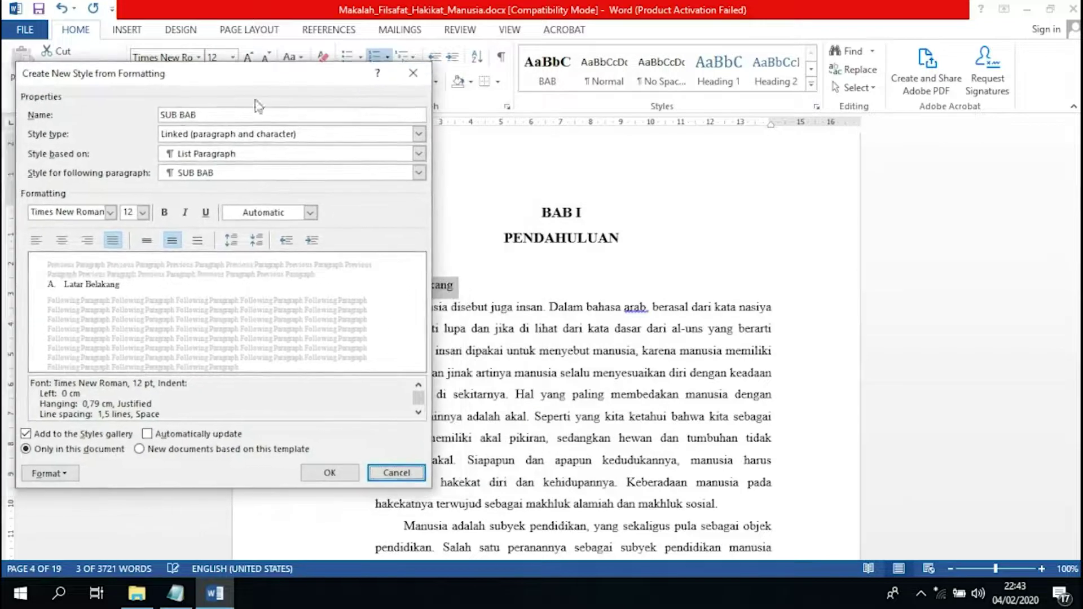
click(342, 474)
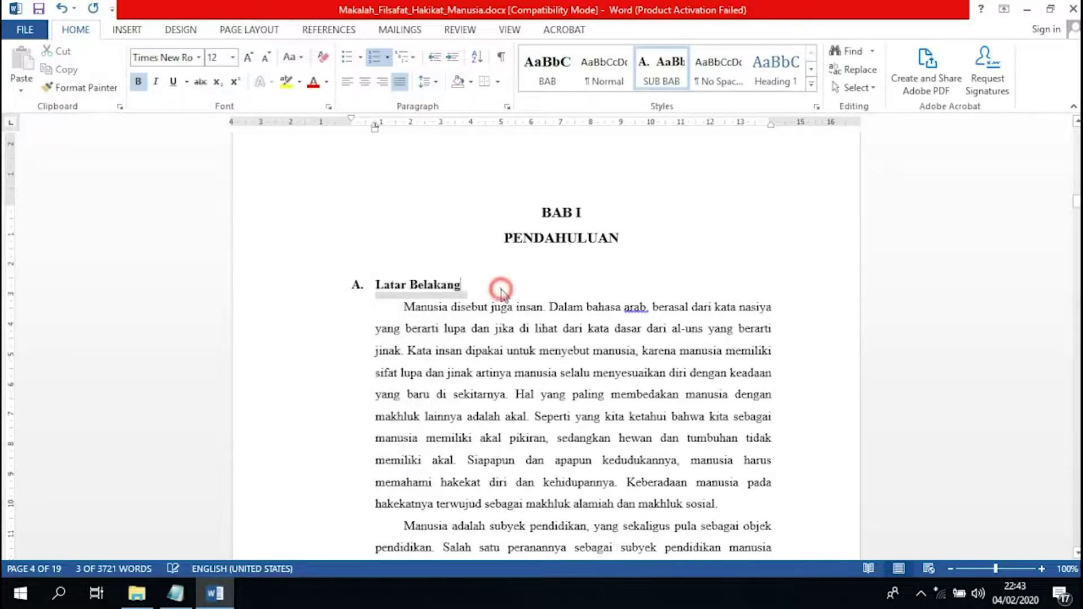
click(501, 290)
Apply the SUB BAB style to the Rumusan Masalah and Tujuan Penulisan subheadings
scroll(501, 290, down, 4)
scroll(559, 271, up, 4)
scroll(560, 272, down, 4)
scroll(560, 271, down, 5)
scroll(559, 271, down, 5)
scroll(505, 323, down, 5)
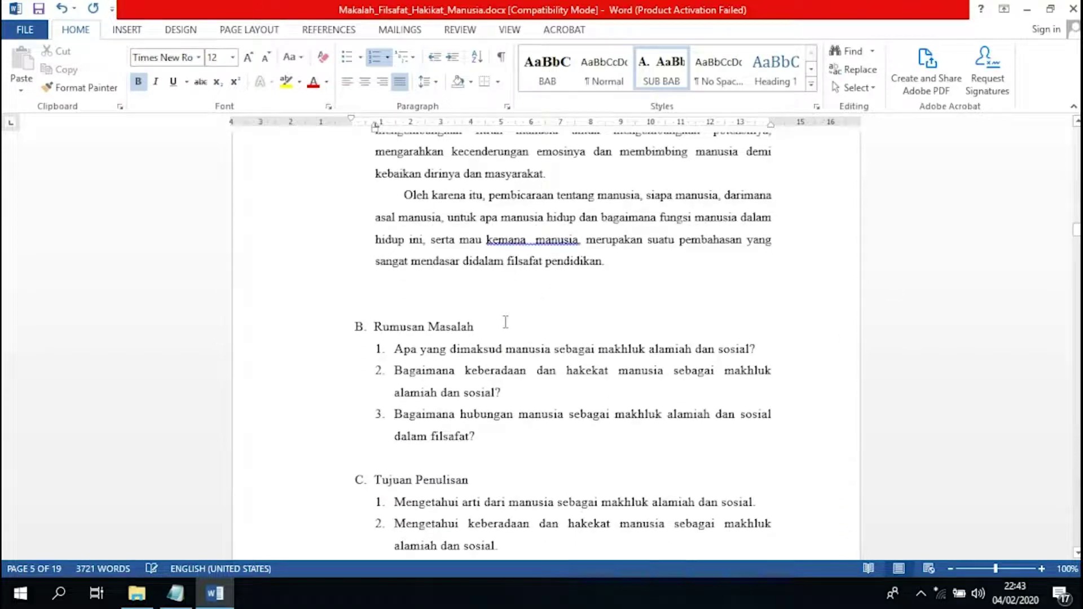
drag(405, 323, 374, 326)
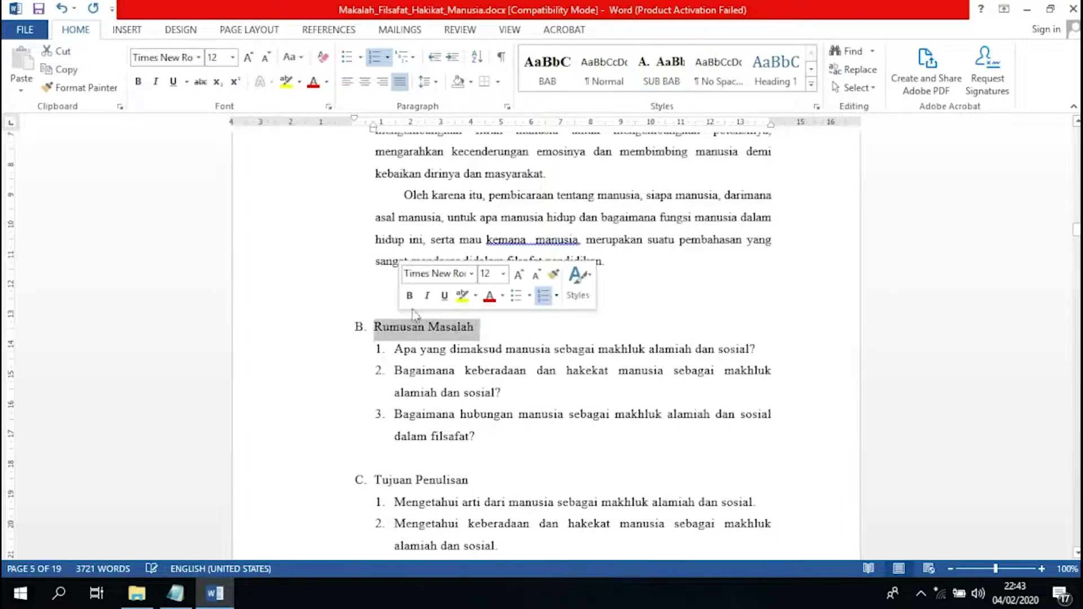
click(660, 72)
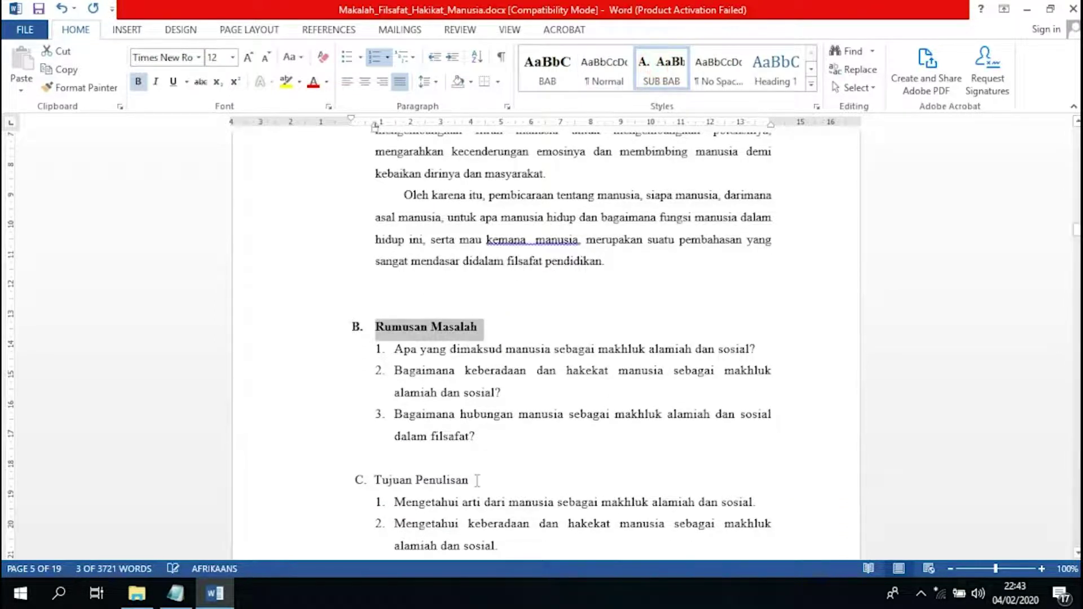
drag(477, 480, 382, 476)
click(659, 72)
Select Sistematika Penulisan, then give both BAB II PEMBAHASAN title lines the BAB style
scroll(507, 382, down, 2)
scroll(495, 357, down, 5)
scroll(492, 279, down, 3)
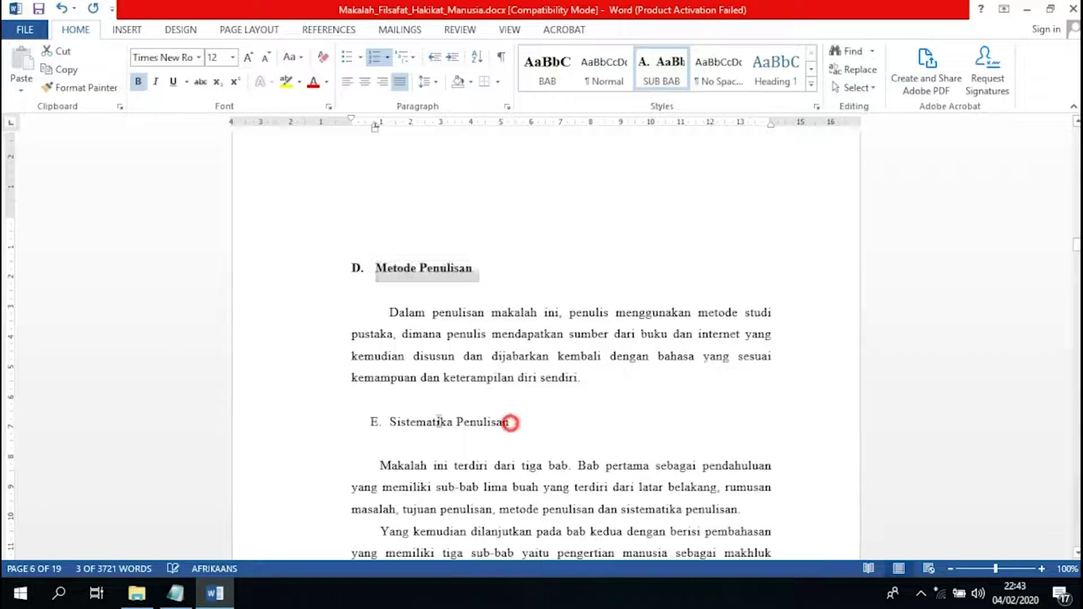
drag(510, 422, 394, 424)
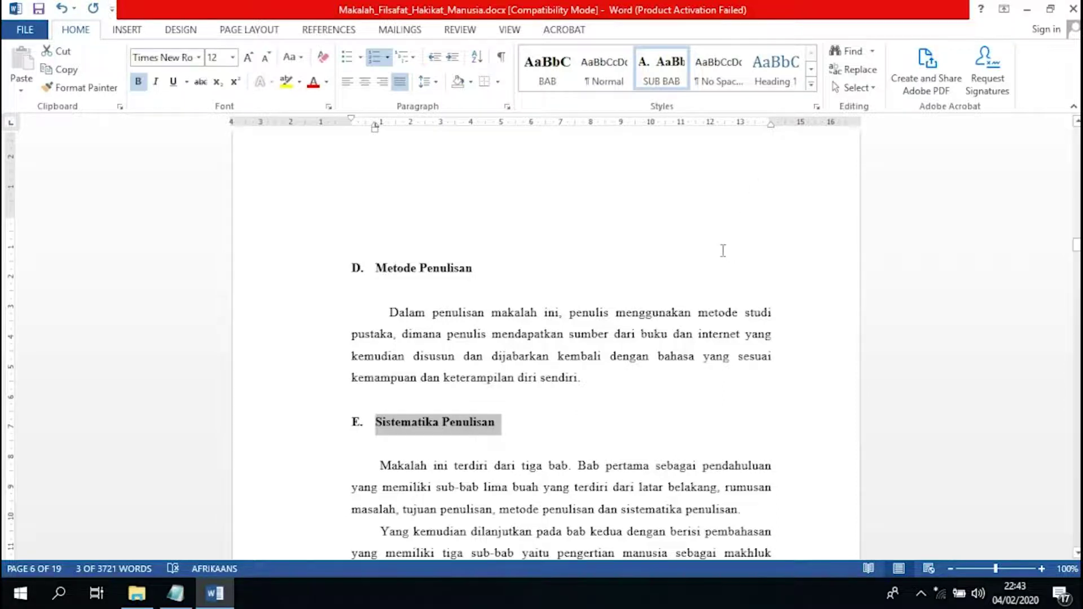
scroll(733, 268, down, 3)
scroll(528, 350, down, 5)
scroll(526, 348, down, 5)
scroll(564, 293, down, 5)
drag(553, 219, 543, 211)
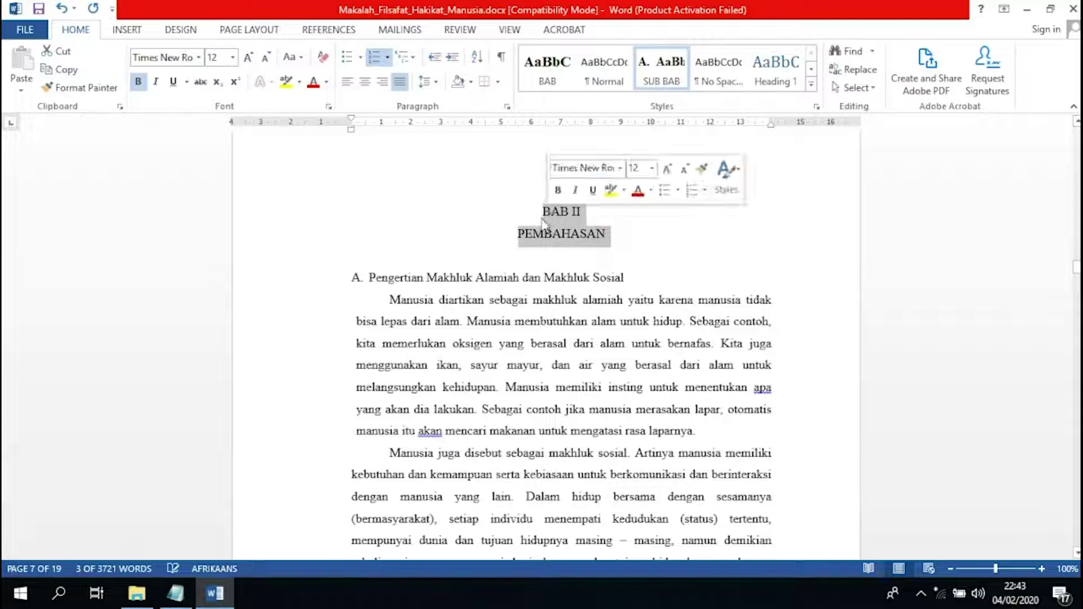
click(548, 84)
Make Pengertian Makhluk Alamiah dan Makhluk Sosial a SUB BAB heading, restarting numbering at A
drag(626, 285, 369, 285)
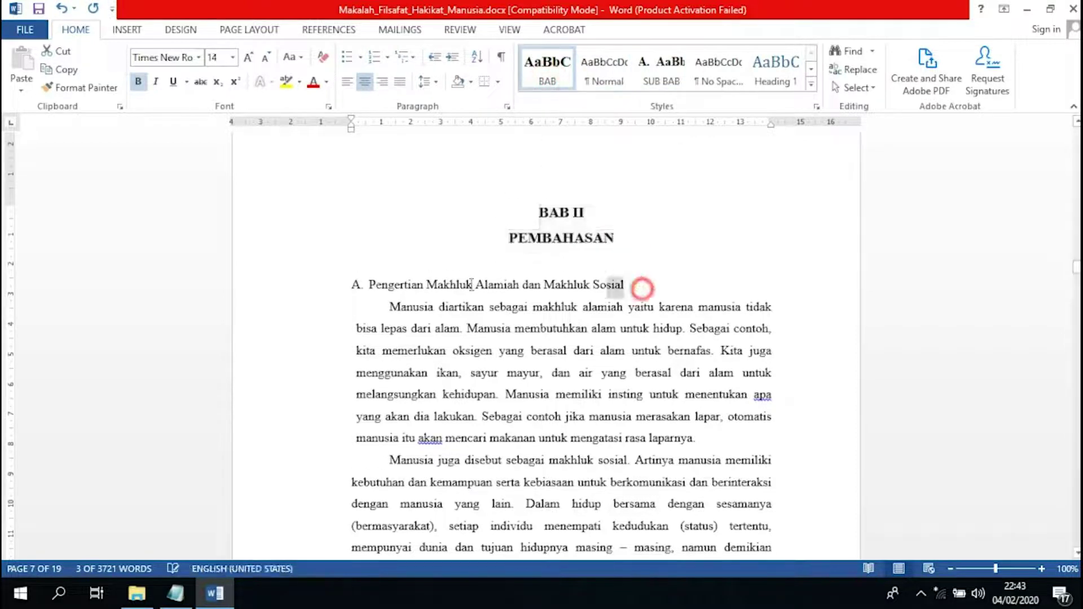
click(682, 76)
scroll(451, 310, down, 3)
scroll(395, 287, up, 3)
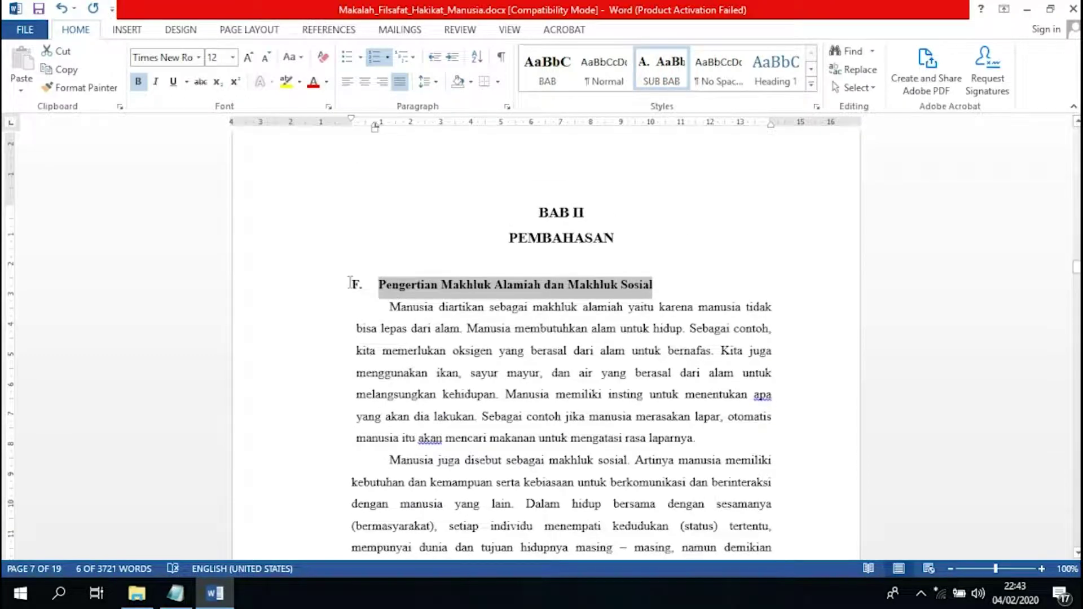
click(356, 284)
right_click(356, 284)
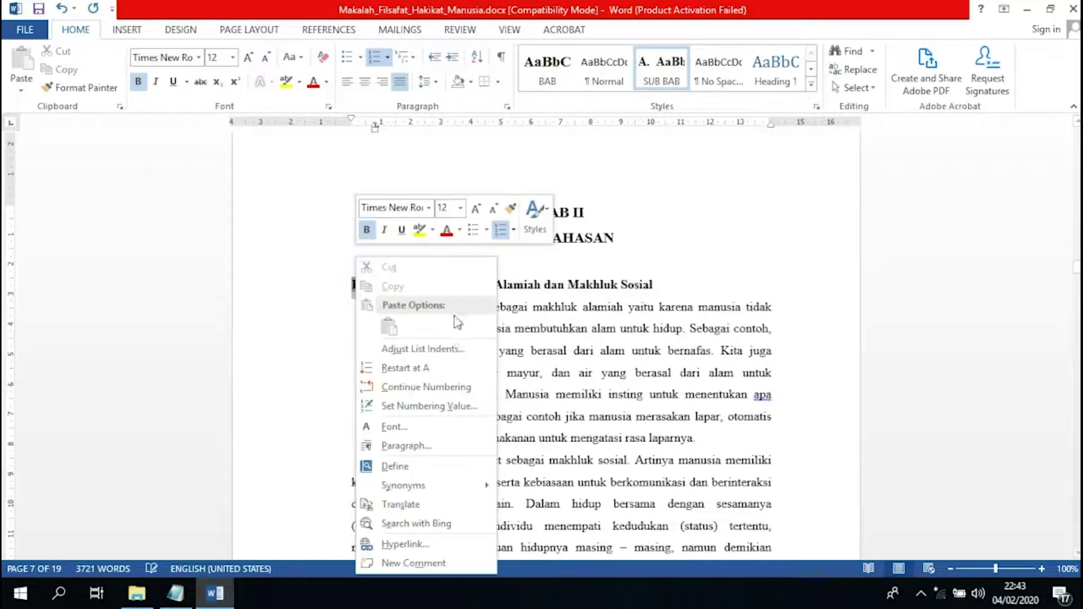
click(418, 369)
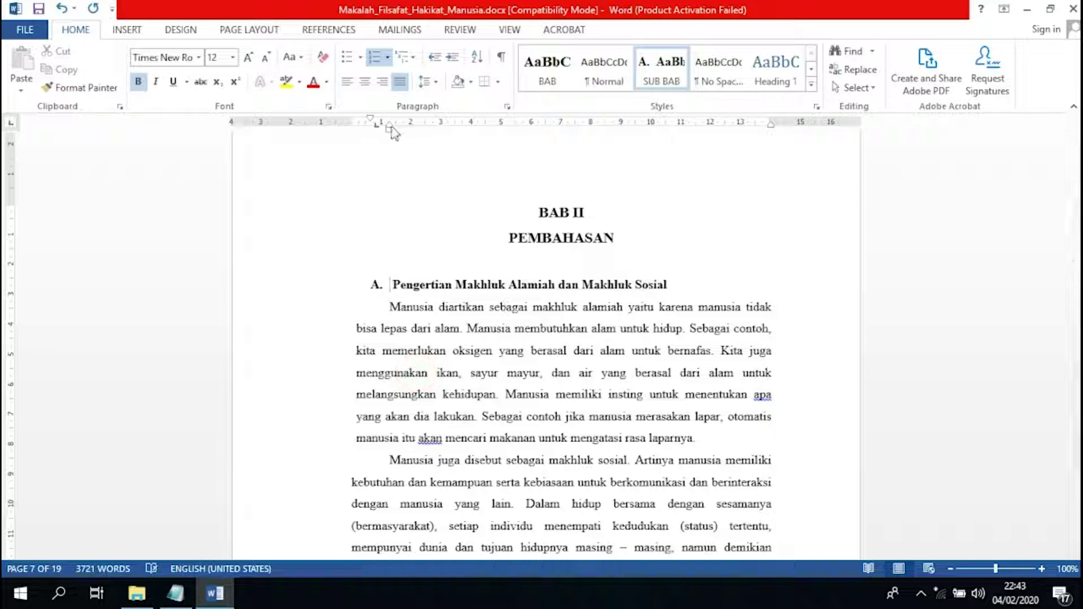
drag(383, 130, 373, 132)
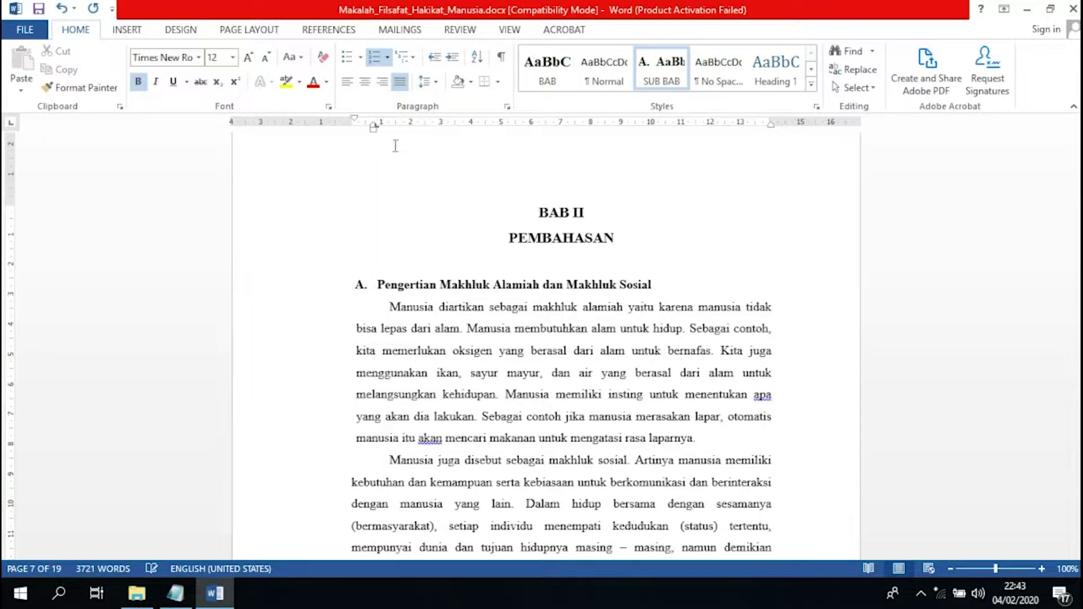
Apply SUB BAB to the Hakekat Manusia heading so it becomes section B
scroll(372, 242, down, 5)
scroll(351, 340, down, 5)
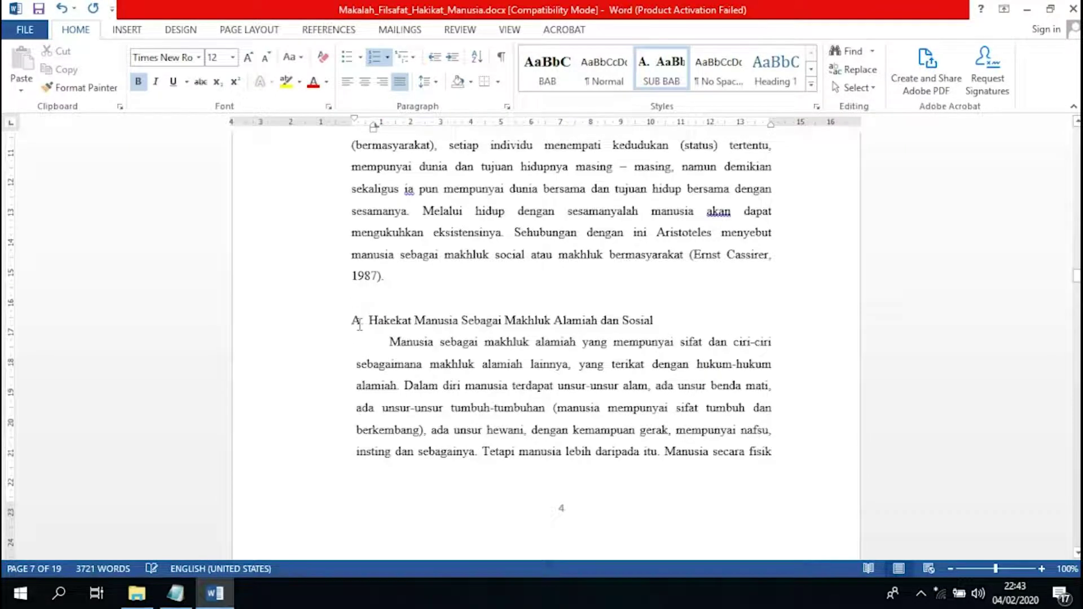
right_click(357, 324)
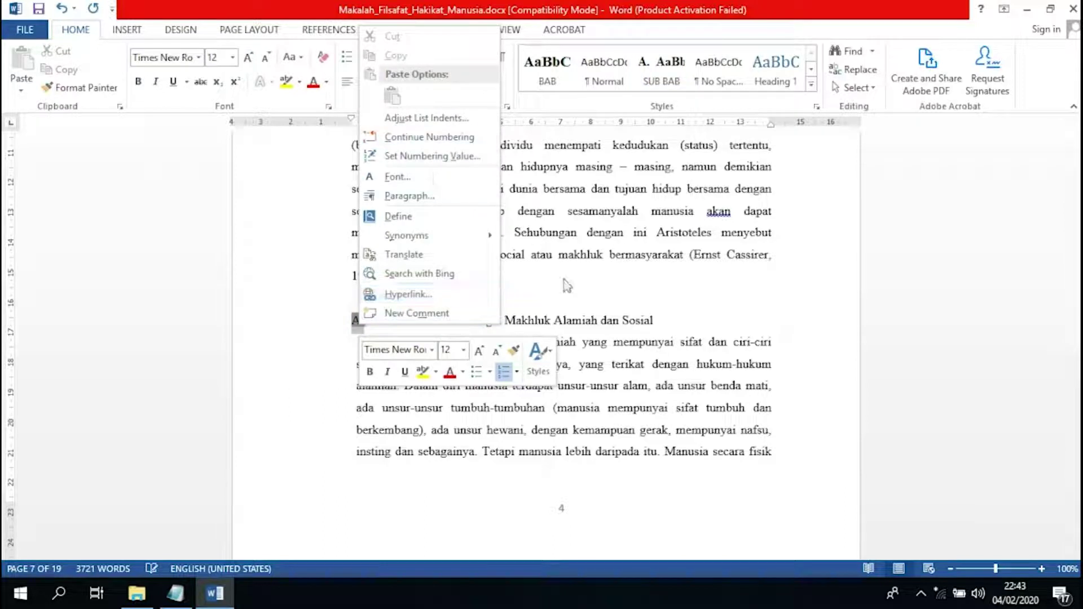
click(645, 20)
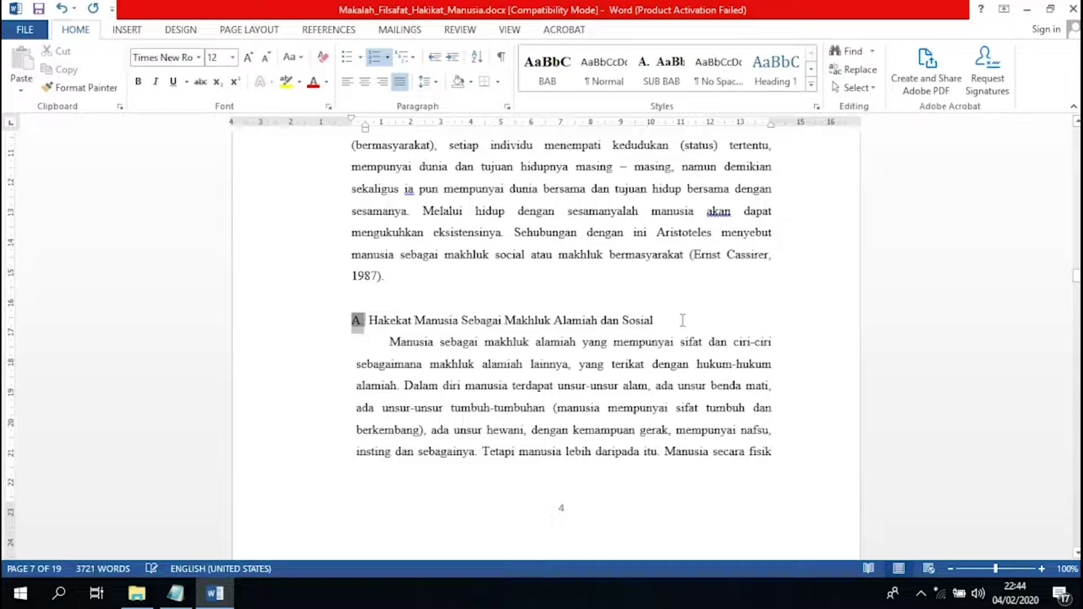
drag(672, 319, 346, 322)
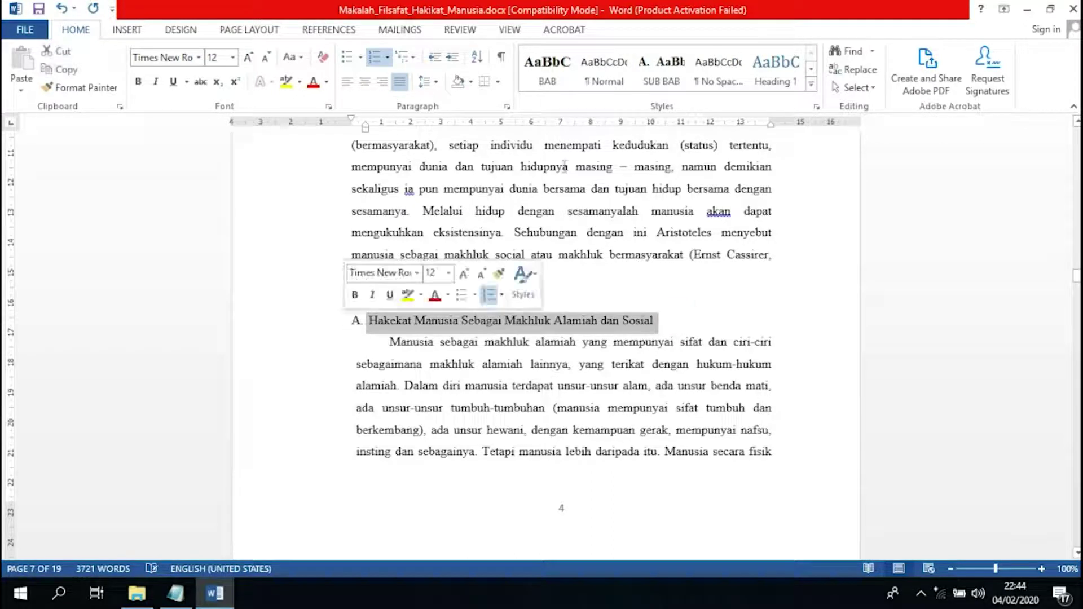
click(663, 80)
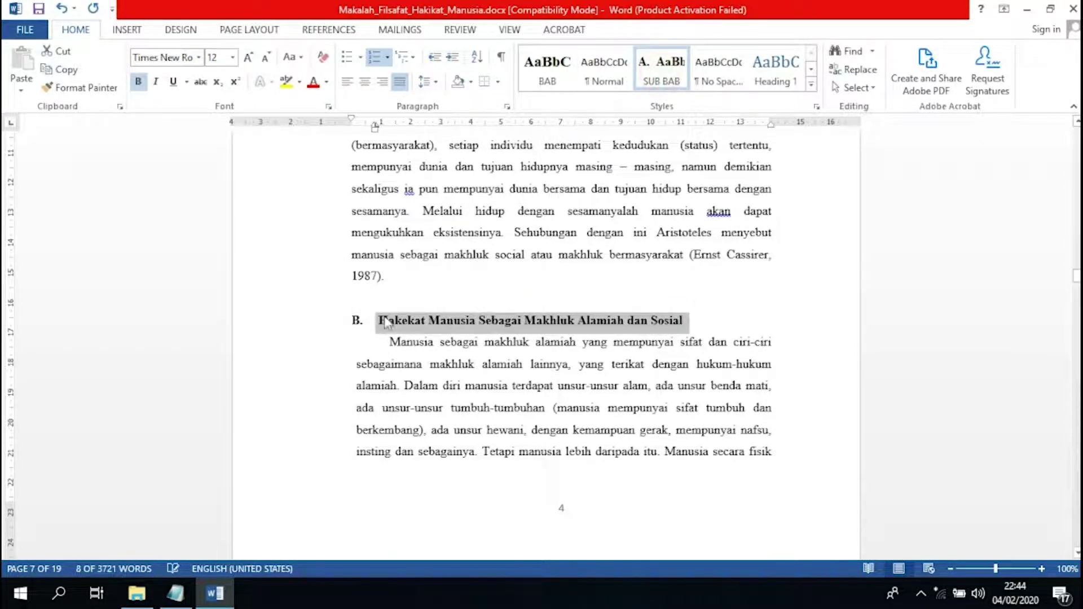
Make the Hubungan Hakekat Manusia dan Filsafat Pendidikan heading a bold SUB BAB section C
scroll(385, 323, down, 2)
scroll(395, 327, down, 5)
scroll(429, 339, down, 3)
scroll(443, 328, down, 3)
scroll(443, 327, down, 3)
scroll(449, 327, down, 4)
scroll(451, 324, down, 2)
scroll(456, 321, down, 4)
scroll(457, 321, down, 4)
scroll(456, 321, down, 4)
scroll(457, 321, down, 4)
scroll(456, 321, down, 3)
scroll(456, 322, down, 4)
scroll(457, 322, down, 4)
scroll(456, 318, down, 4)
scroll(457, 315, down, 4)
scroll(455, 317, down, 5)
scroll(454, 317, down, 1)
scroll(395, 311, up, 4)
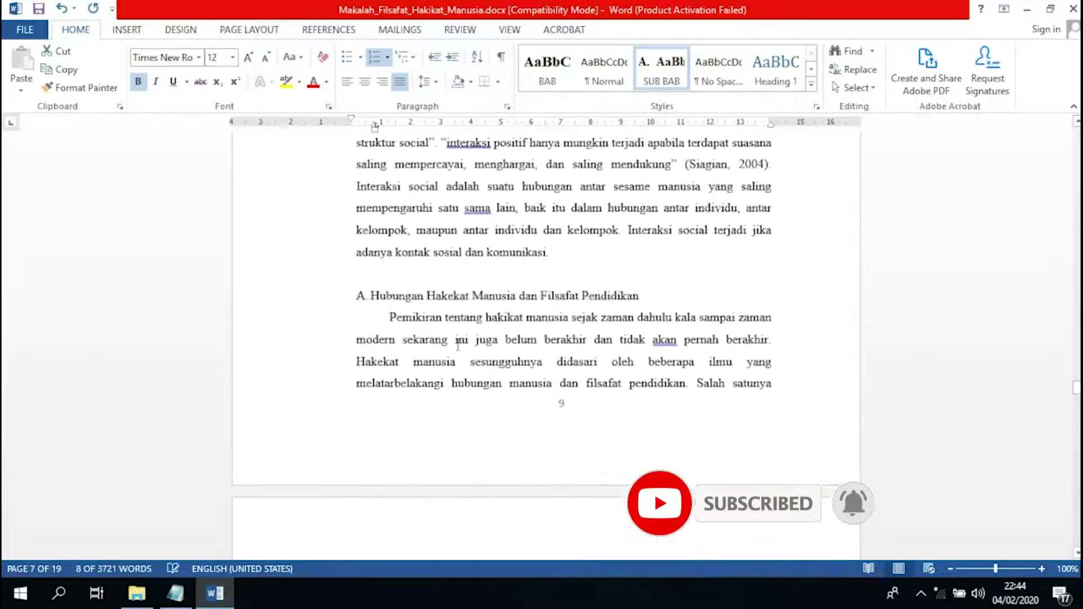
click(381, 299)
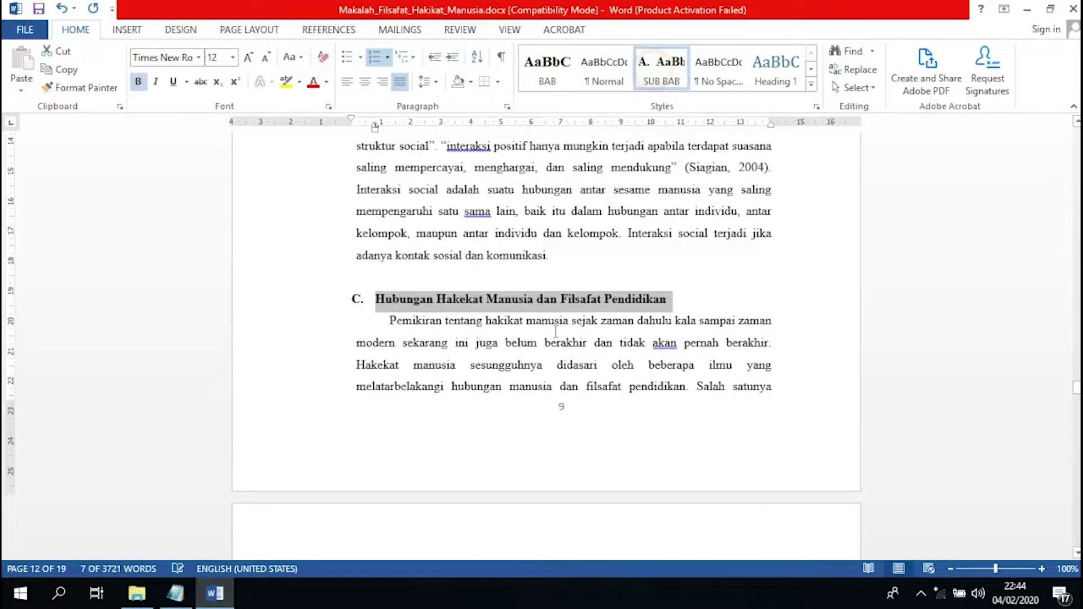
Move down to the BAB III PENUTUP chapter and select its title lines
scroll(556, 332, down, 2)
scroll(502, 356, down, 5)
scroll(502, 356, down, 6)
scroll(508, 359, down, 2)
scroll(512, 362, down, 7)
scroll(512, 362, down, 5)
scroll(514, 358, down, 5)
scroll(515, 350, down, 4)
scroll(515, 342, down, 5)
scroll(562, 355, down, 5)
scroll(685, 338, down, 5)
scroll(622, 342, down, 5)
scroll(623, 342, down, 5)
scroll(638, 339, up, 2)
click(597, 325)
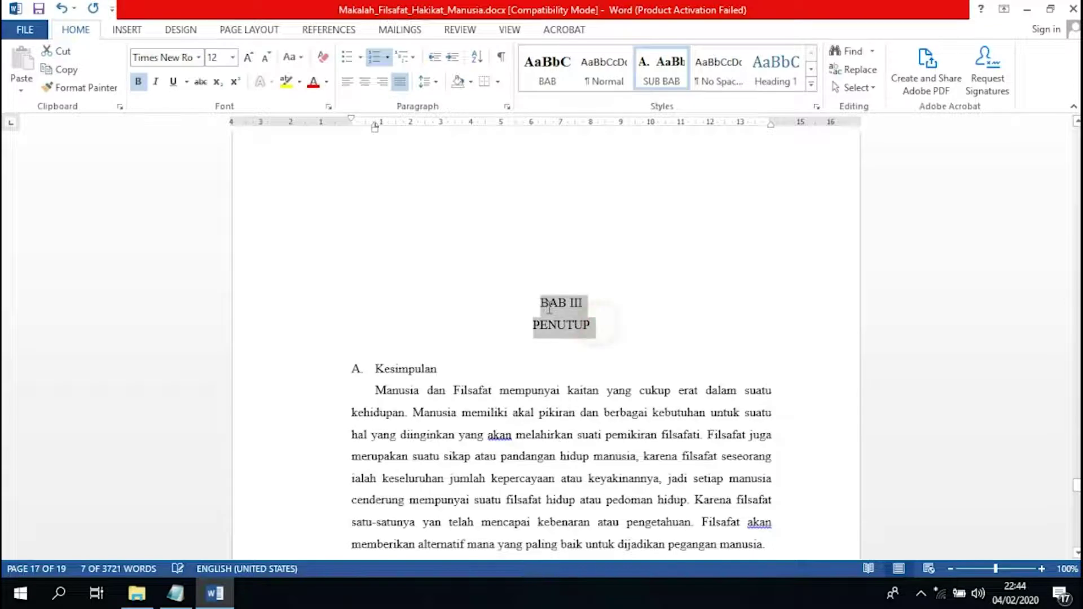
Apply BAB to BAB III PENUTUP and SUB BAB to Kesimpulan, restarting its numbering at A
click(546, 85)
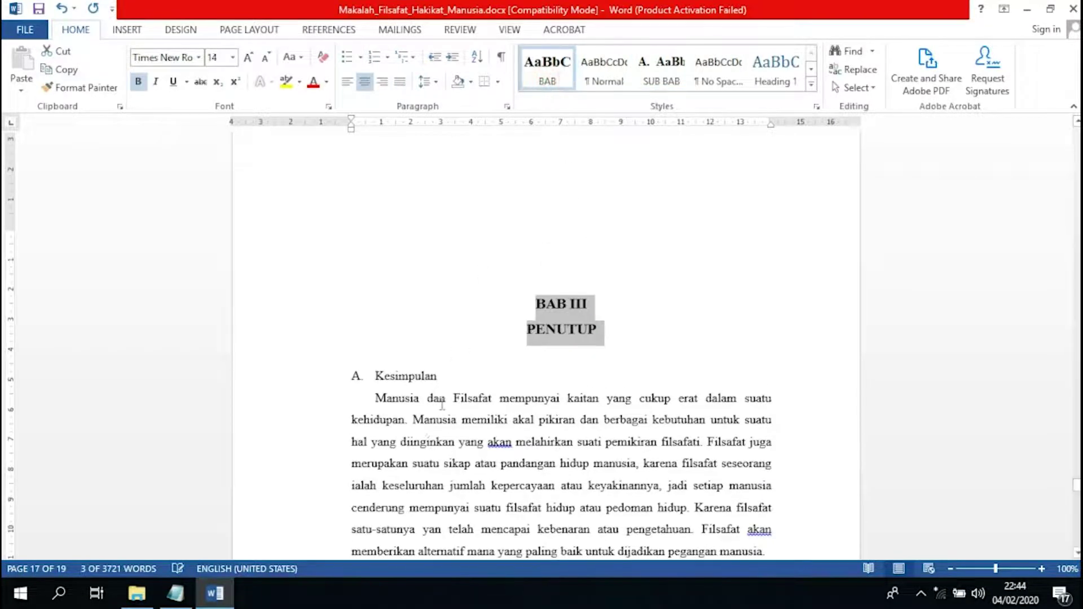
drag(444, 377, 375, 377)
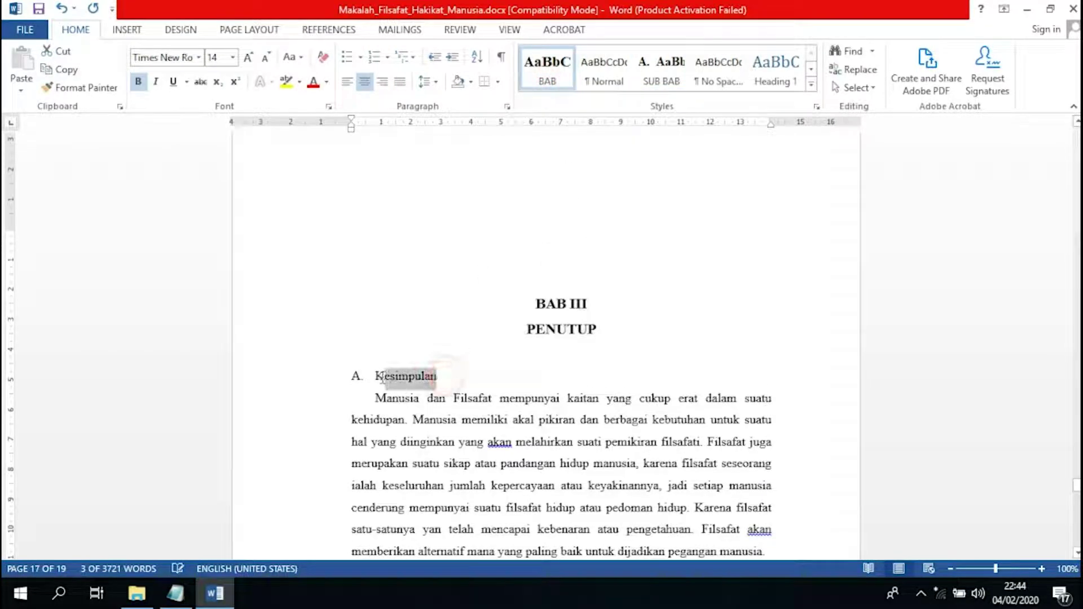
click(670, 62)
scroll(568, 326, down, 5)
scroll(568, 325, up, 4)
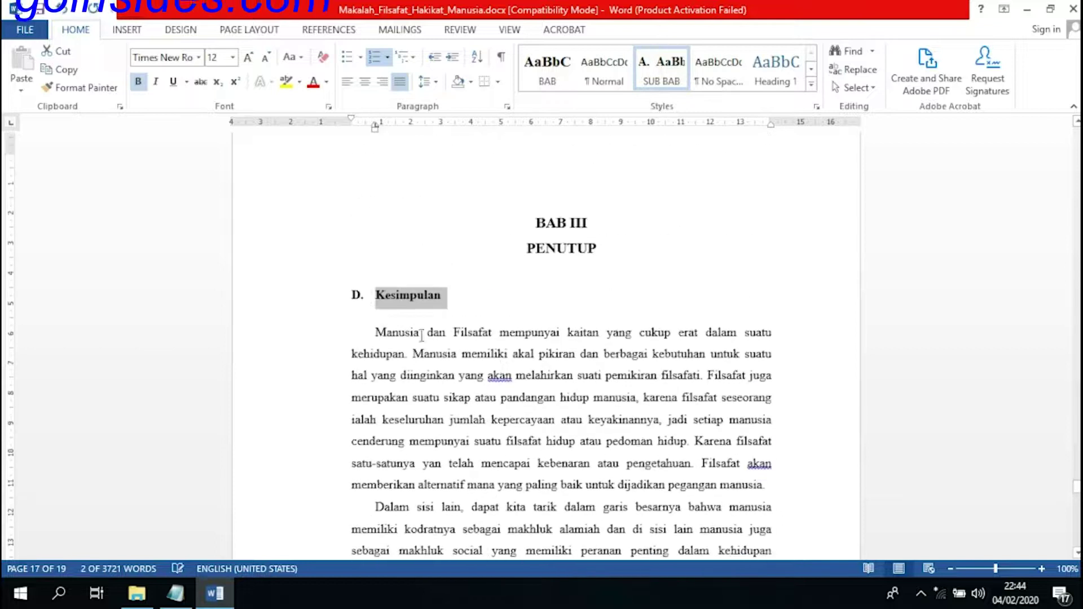
right_click(360, 303)
click(431, 368)
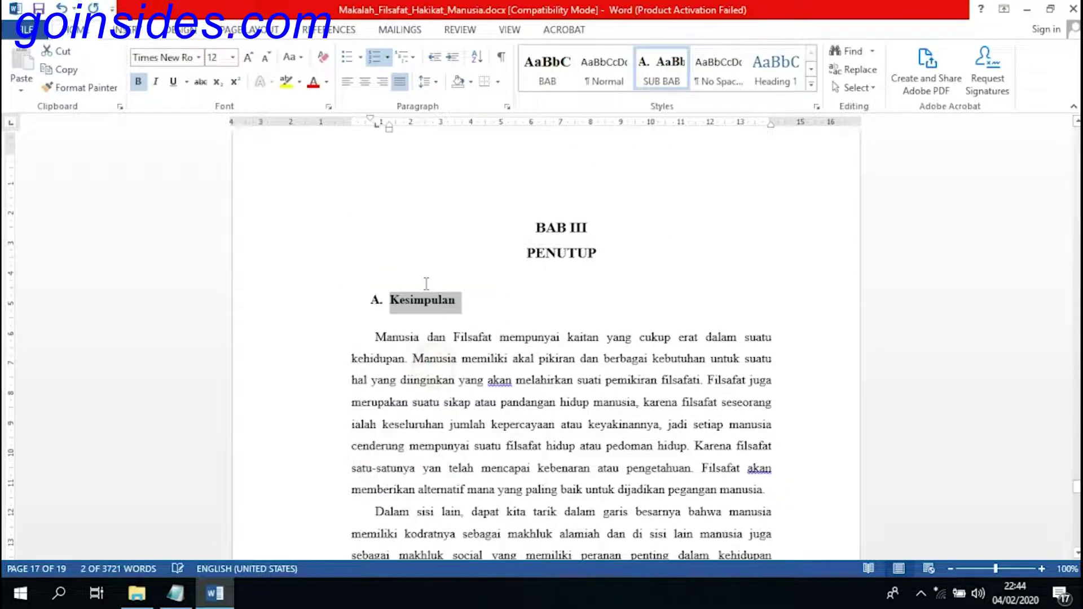
drag(389, 129, 375, 135)
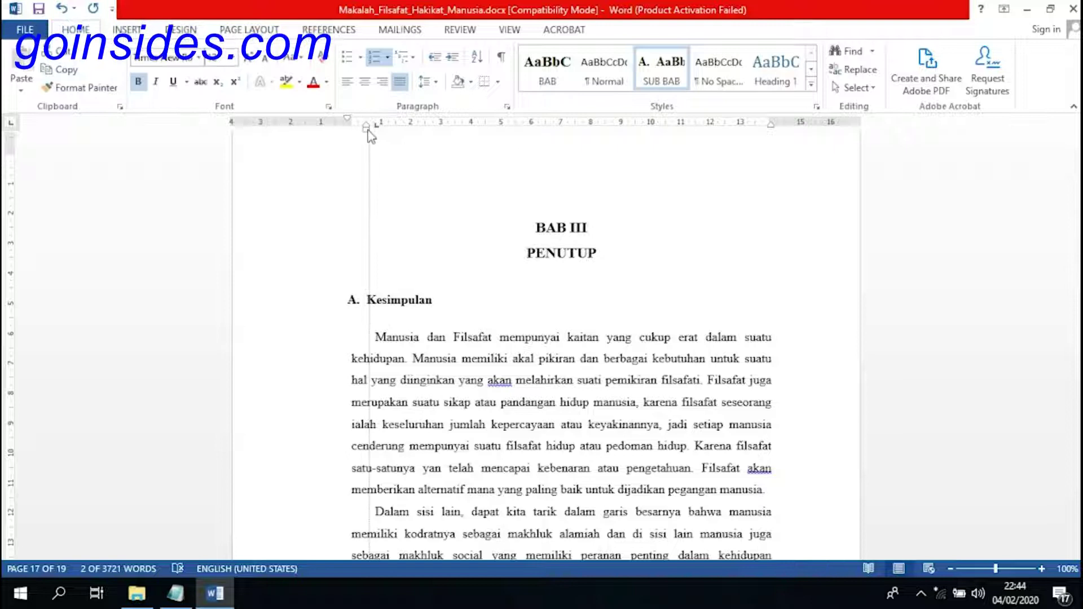
Apply the SUB BAB style to Saran so it becomes section B
scroll(496, 310, down, 7)
scroll(441, 308, down, 5)
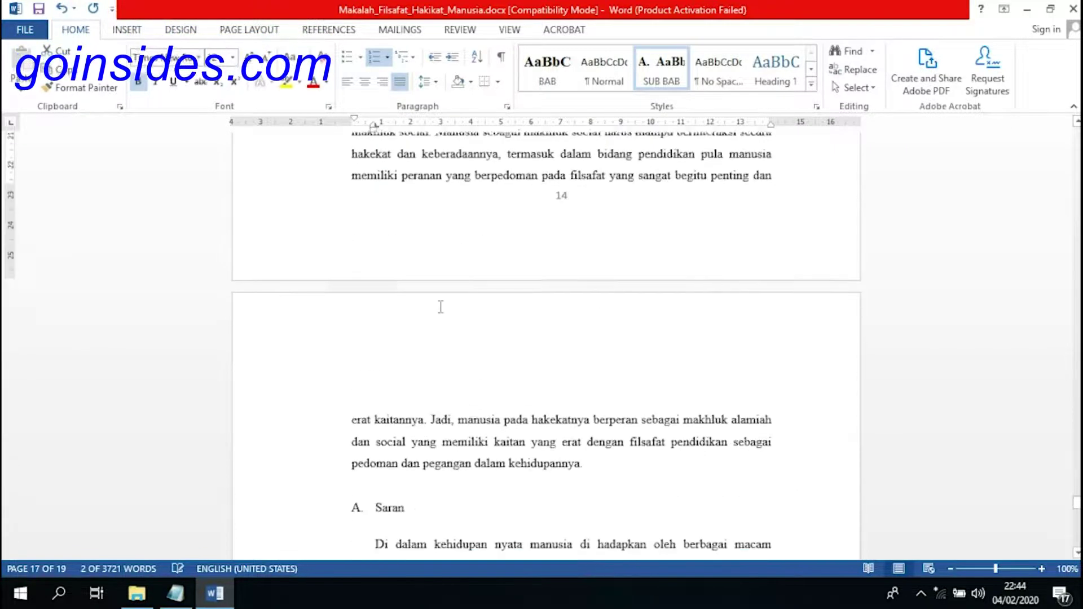
scroll(393, 285, down, 5)
double_click(388, 276)
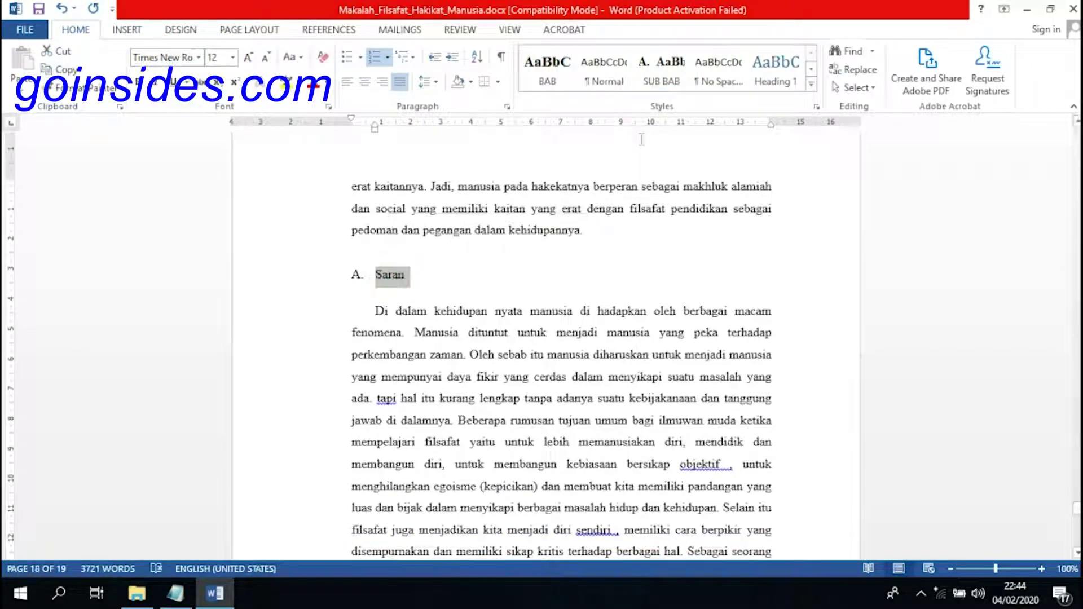
click(669, 82)
Apply the BAB style to the DAFTAR PUSTAKA heading
scroll(700, 372, down, 4)
scroll(702, 370, down, 4)
scroll(702, 370, down, 4)
triple_click(518, 251)
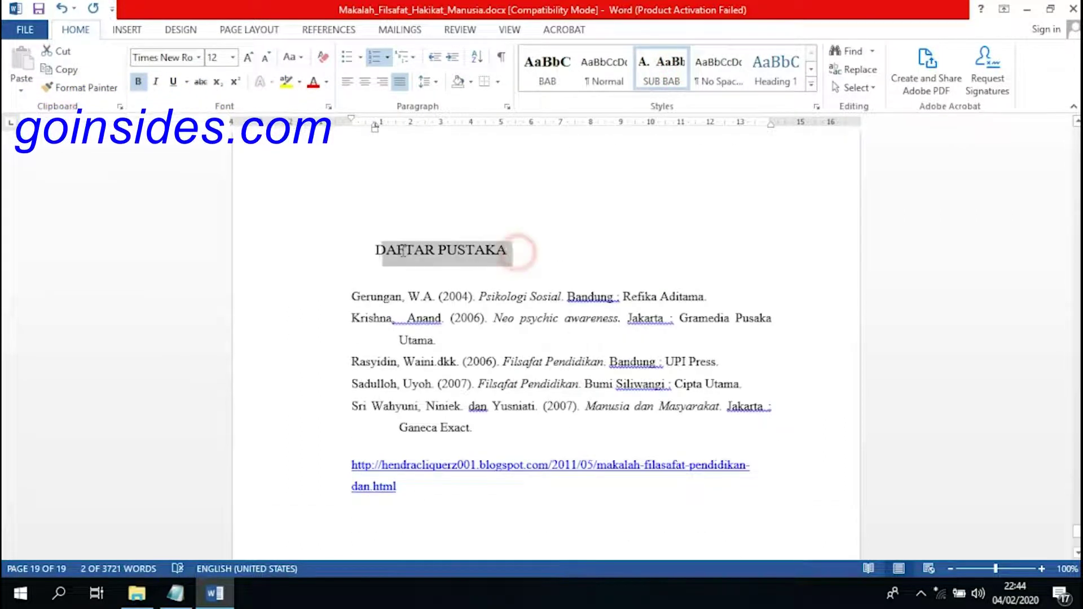
click(547, 70)
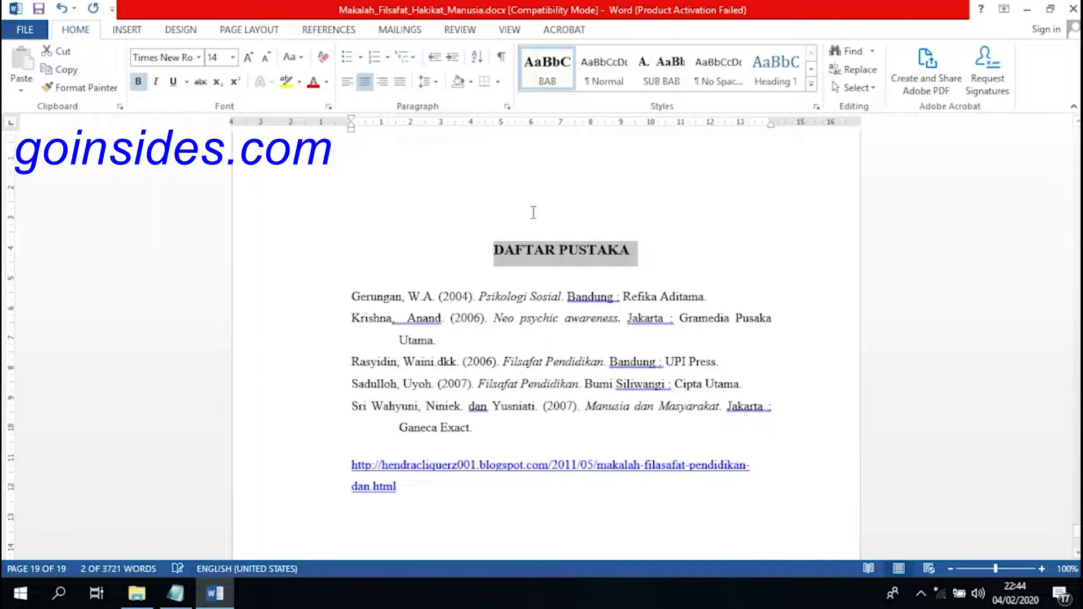
click(685, 261)
Scroll through the document back to the DAFTAR ISI contents page
scroll(914, 303, down, 4)
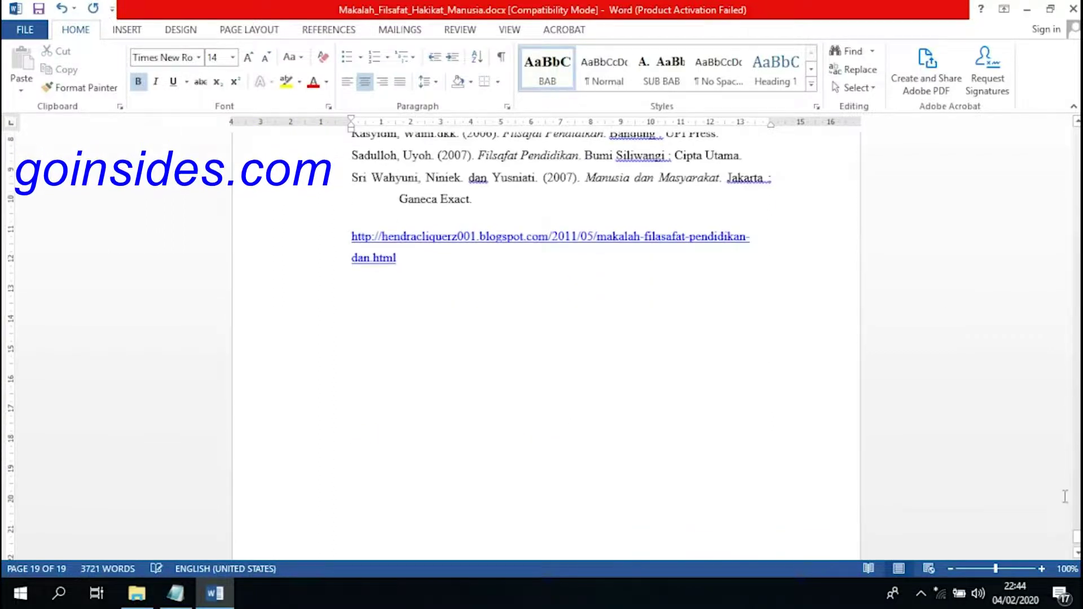
drag(1077, 543, 1078, 150)
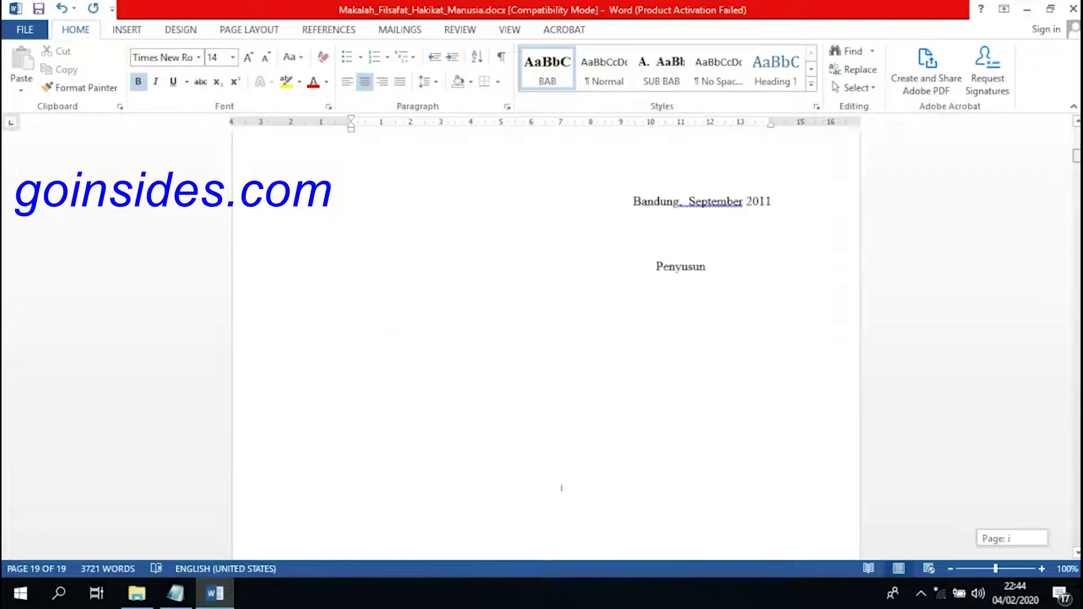
scroll(733, 316, down, 5)
scroll(728, 331, down, 3)
scroll(847, 282, down, 4)
scroll(957, 243, down, 4)
drag(1077, 153, 1077, 186)
scroll(897, 186, down, 3)
Select the typed contents entries under DAFTAR ISI through DAFTAR PUSTAKA and cut them
scroll(720, 234, up, 2)
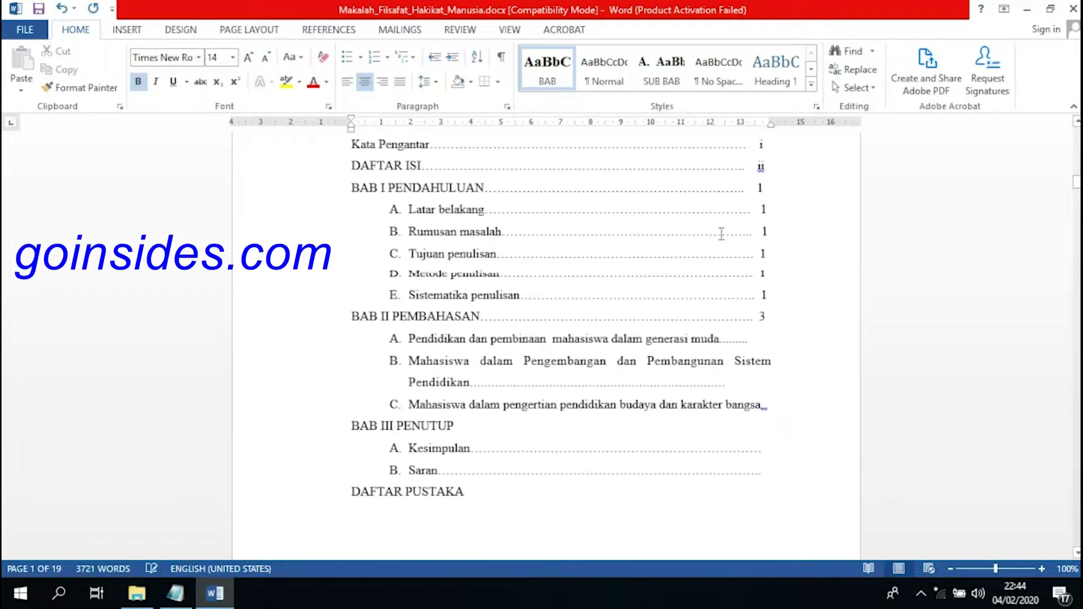
scroll(728, 249, up, 1)
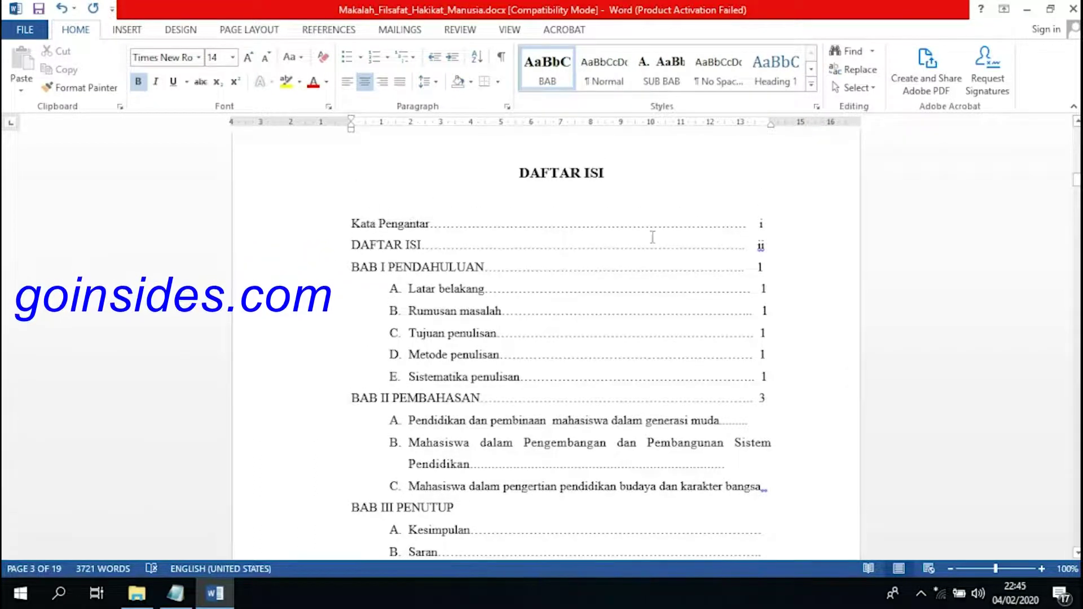
drag(351, 223, 554, 351)
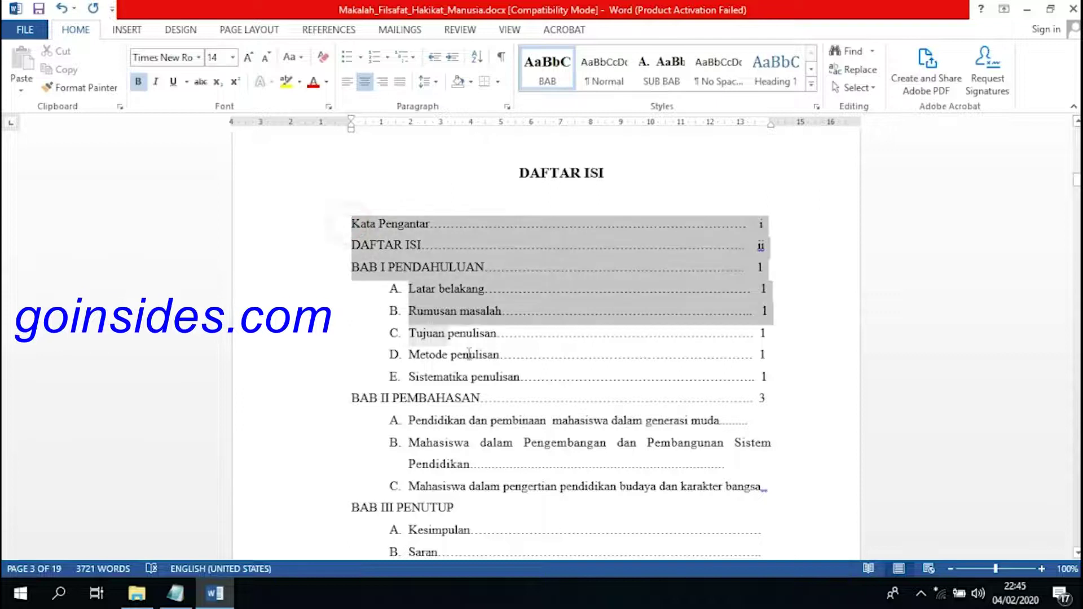
scroll(555, 351, down, 3)
shift+click(500, 425)
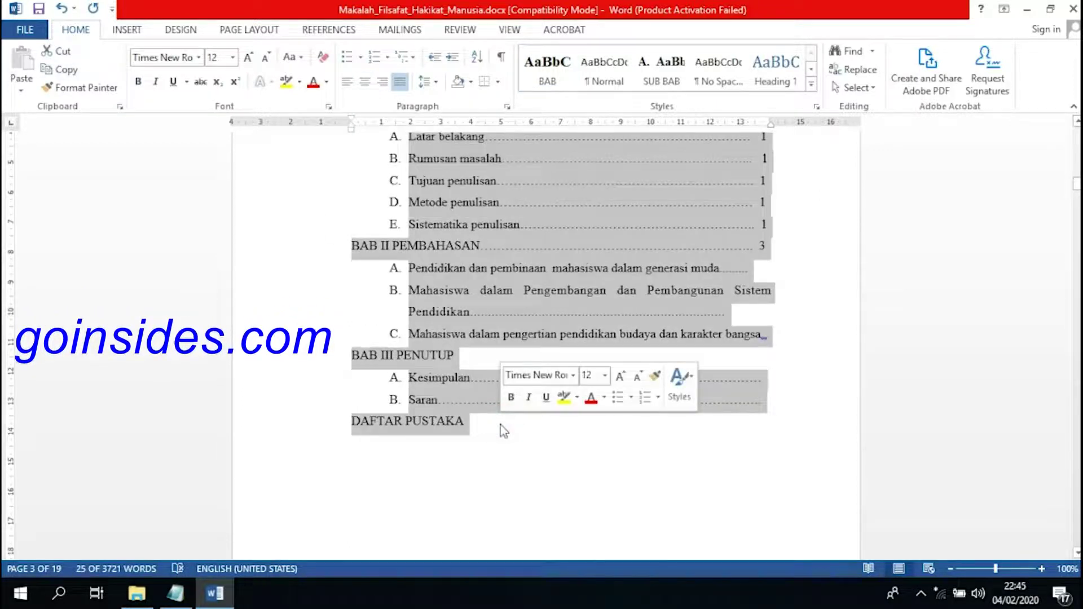
right_click(635, 309)
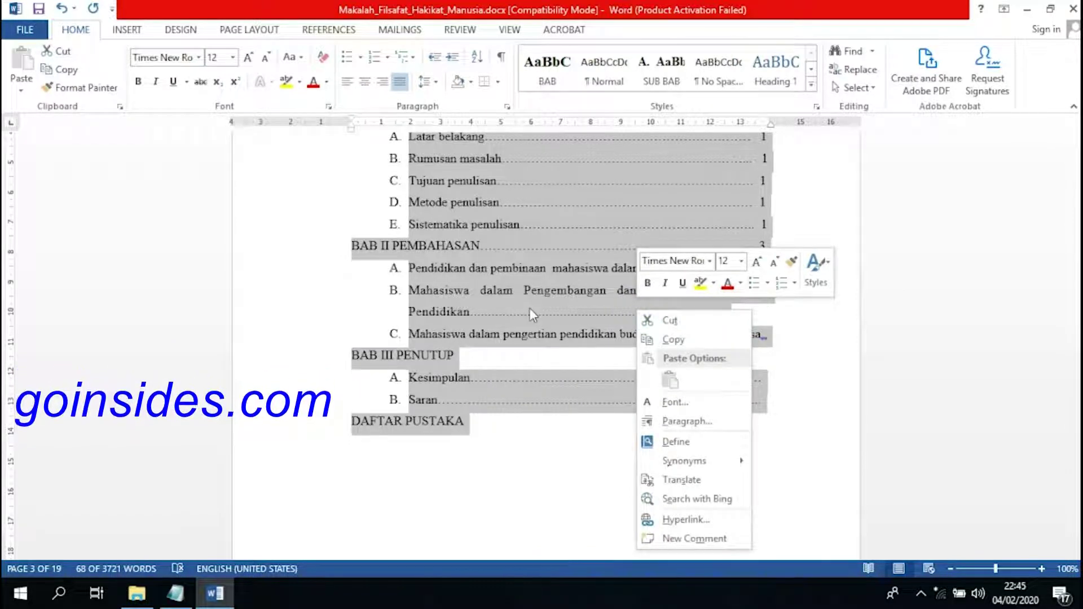
click(694, 321)
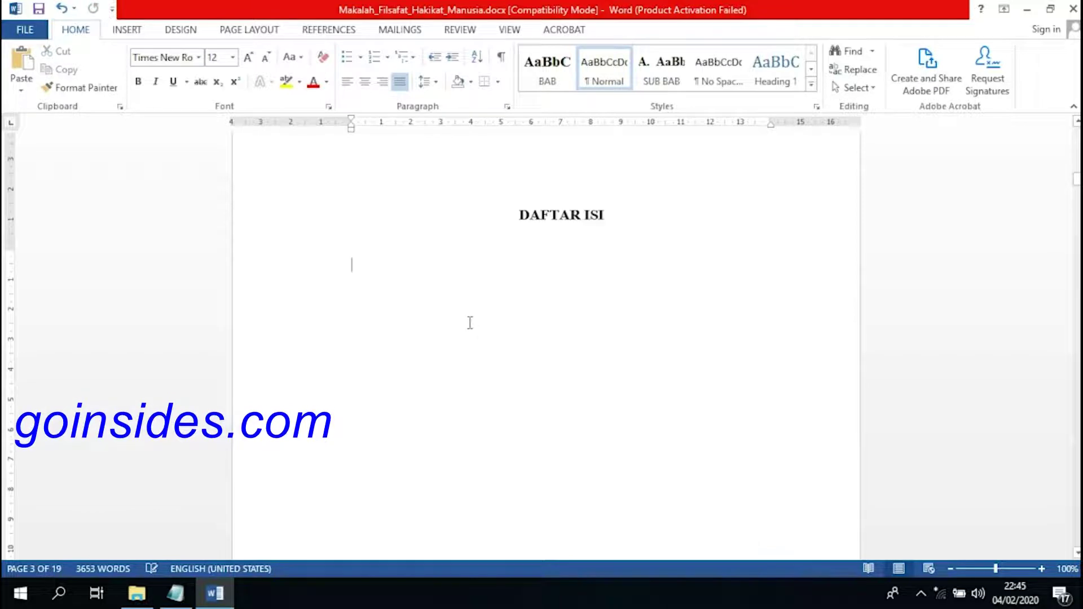
Place the cursor under DAFTAR ISI and open References' Custom Table of Contents dialog
click(393, 322)
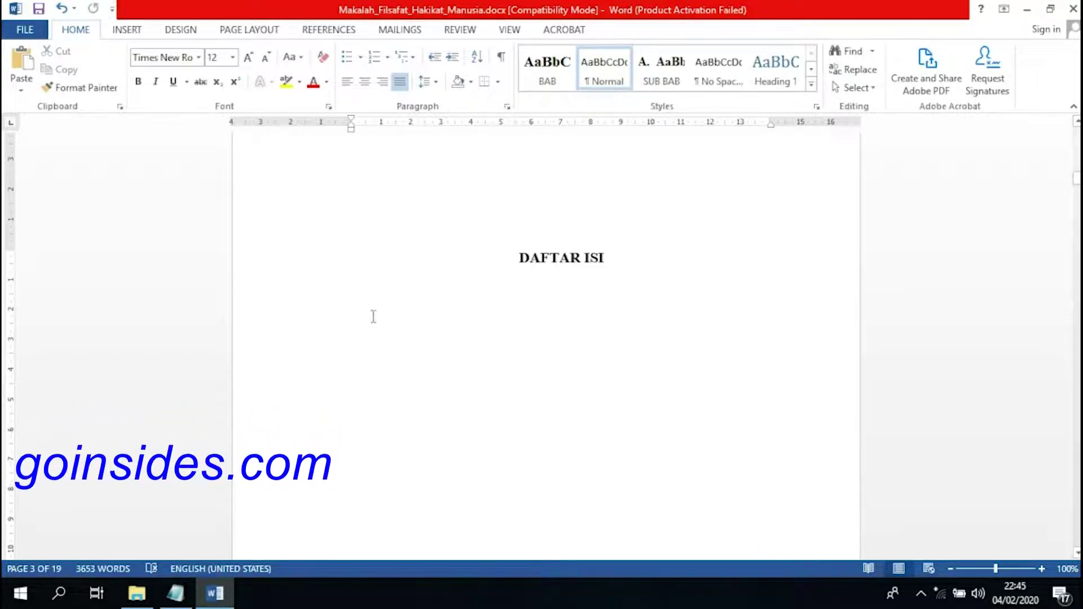
click(329, 30)
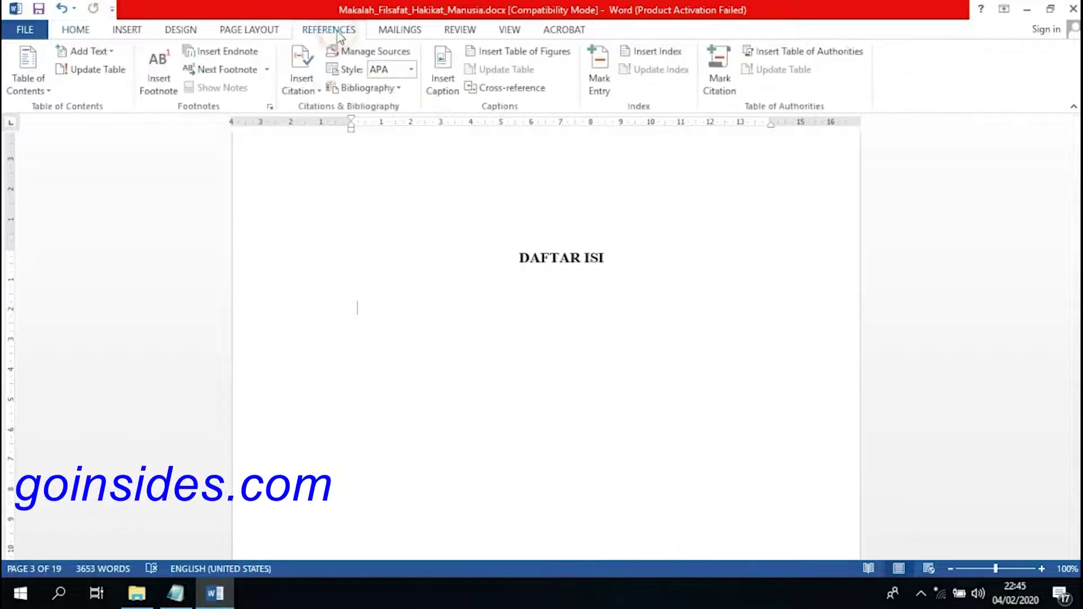
click(42, 89)
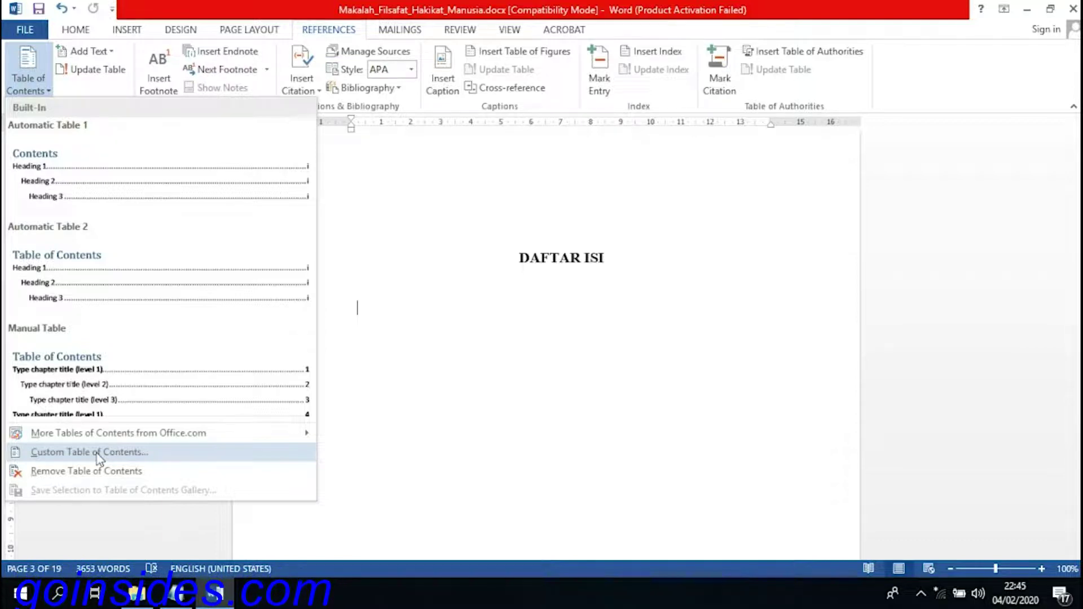
click(98, 458)
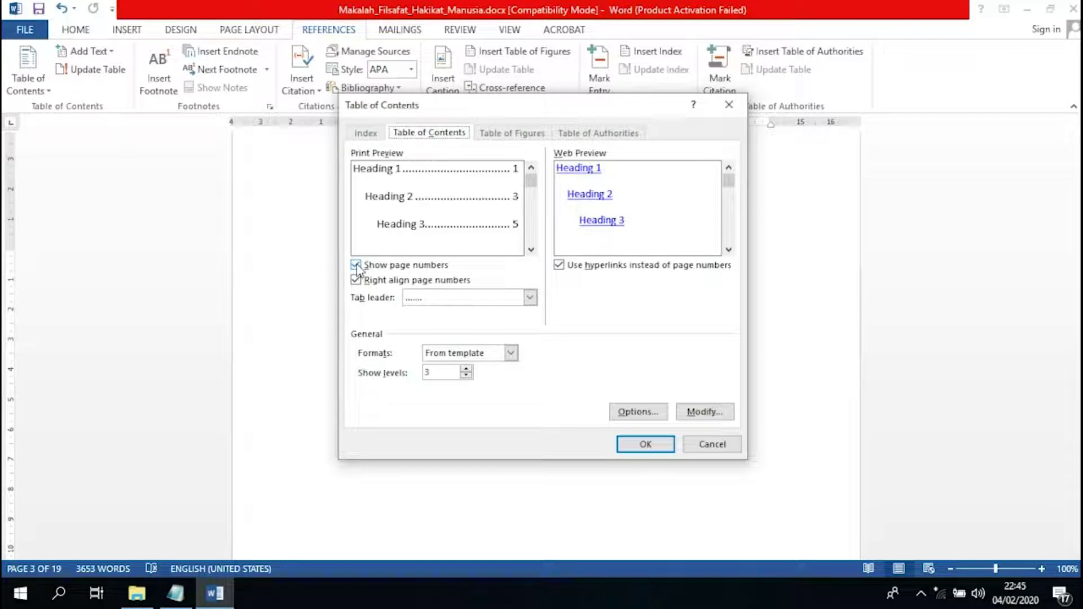
Check the page number and right-alignment settings, then open the style Options dialog
click(355, 265)
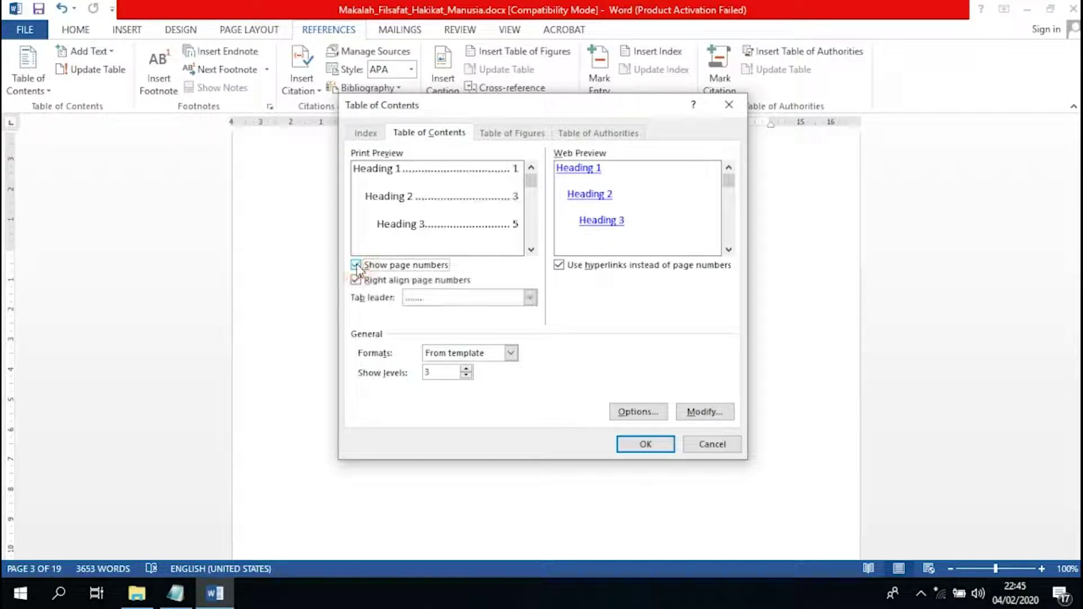
click(355, 265)
click(356, 266)
click(356, 280)
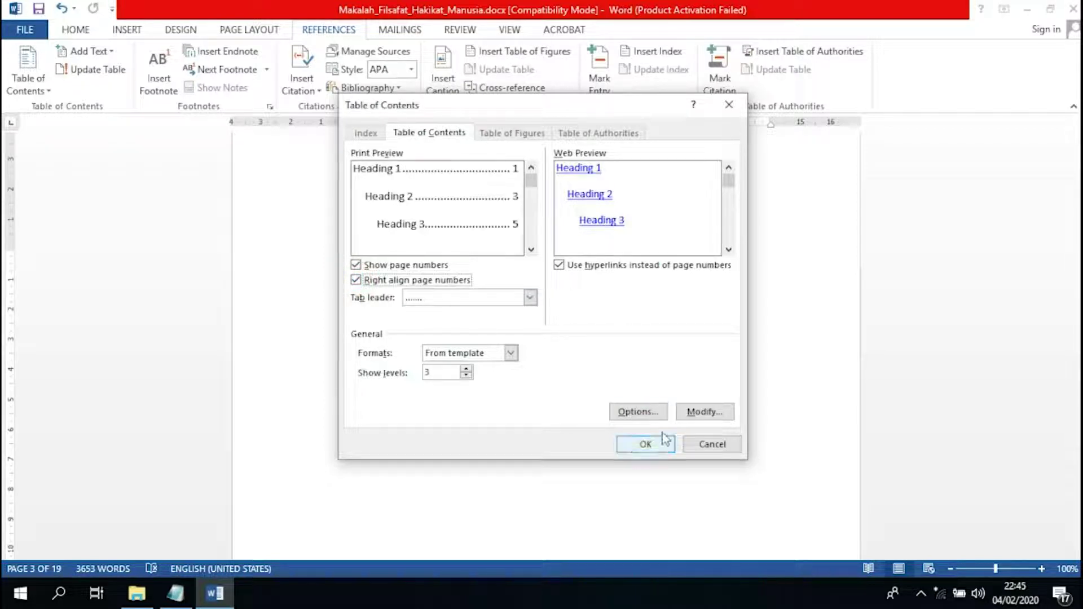
click(650, 417)
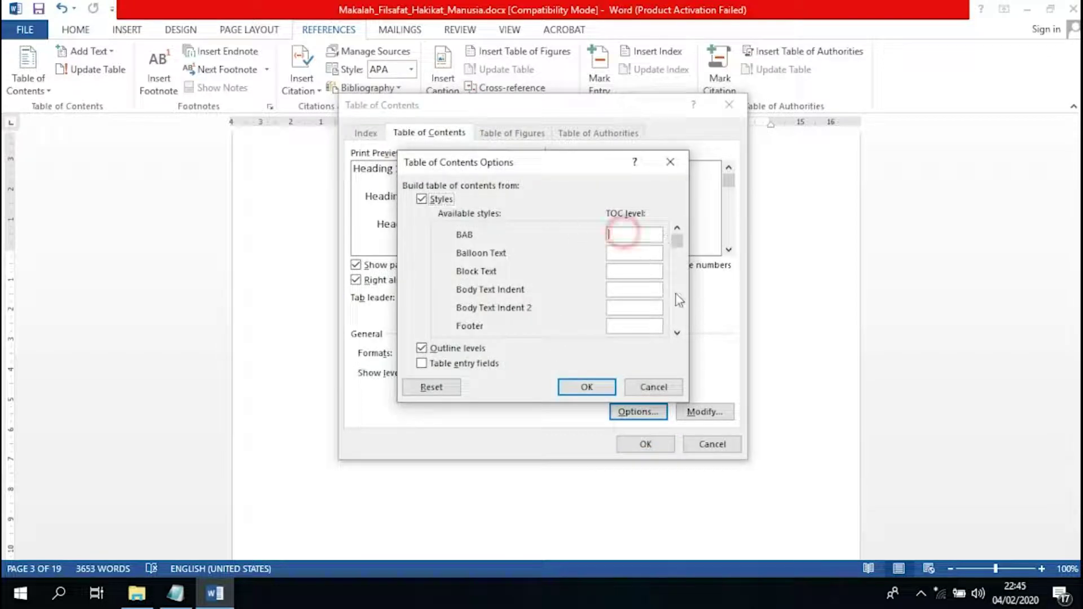
Set BAB to contents level 1 and clear the Heading 1, 2 and 3 levels
drag(594, 163, 386, 154)
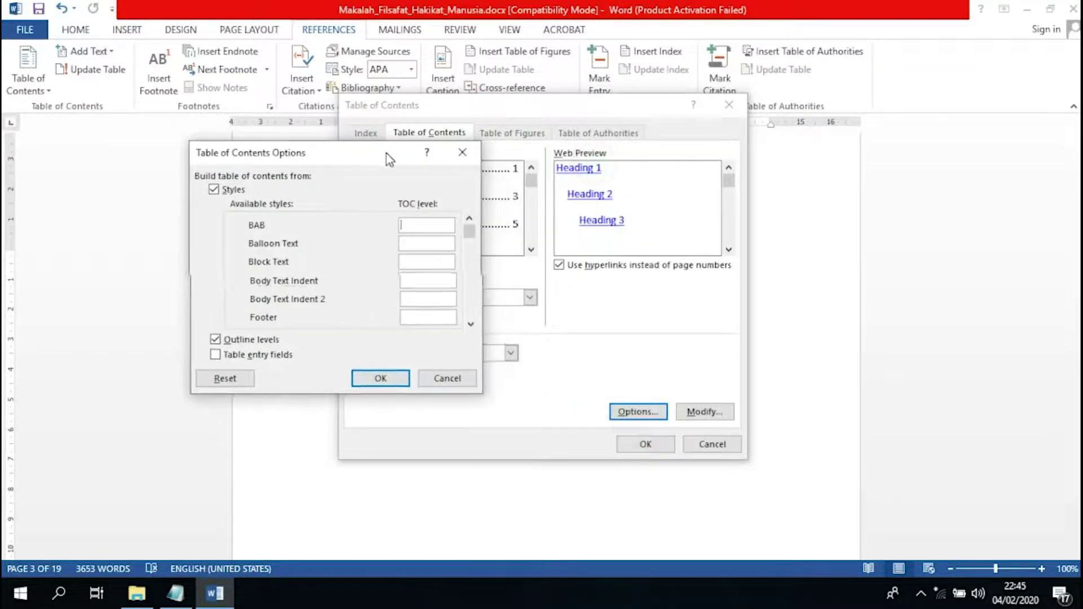
click(404, 224)
text(1)
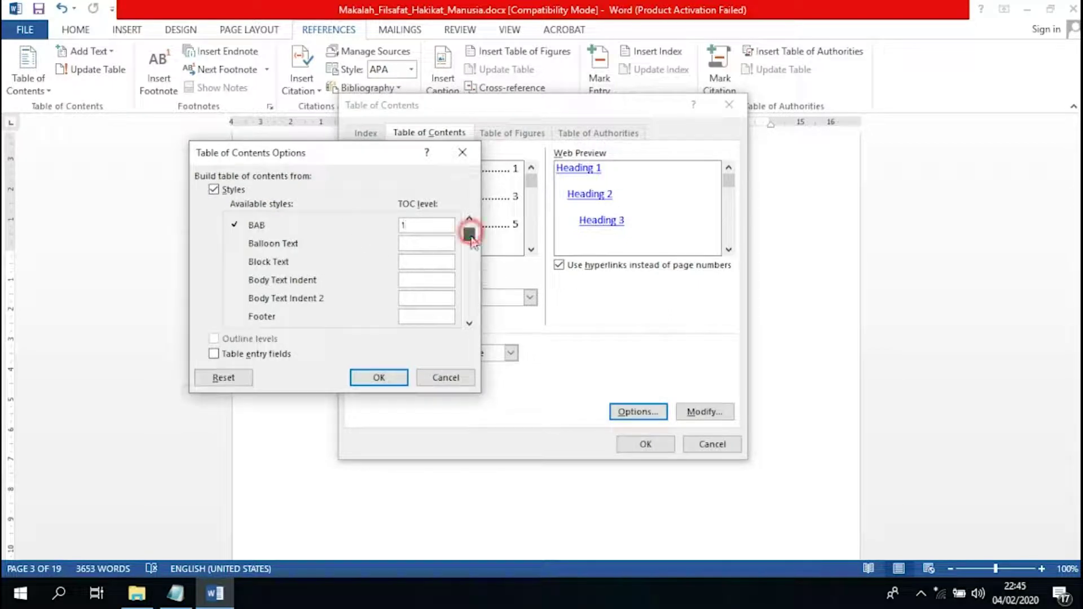
scroll(470, 237, down, 1)
click(430, 314)
key(BackSpace)
click(468, 324)
click(426, 299)
key(BackSpace)
click(469, 323)
click(426, 299)
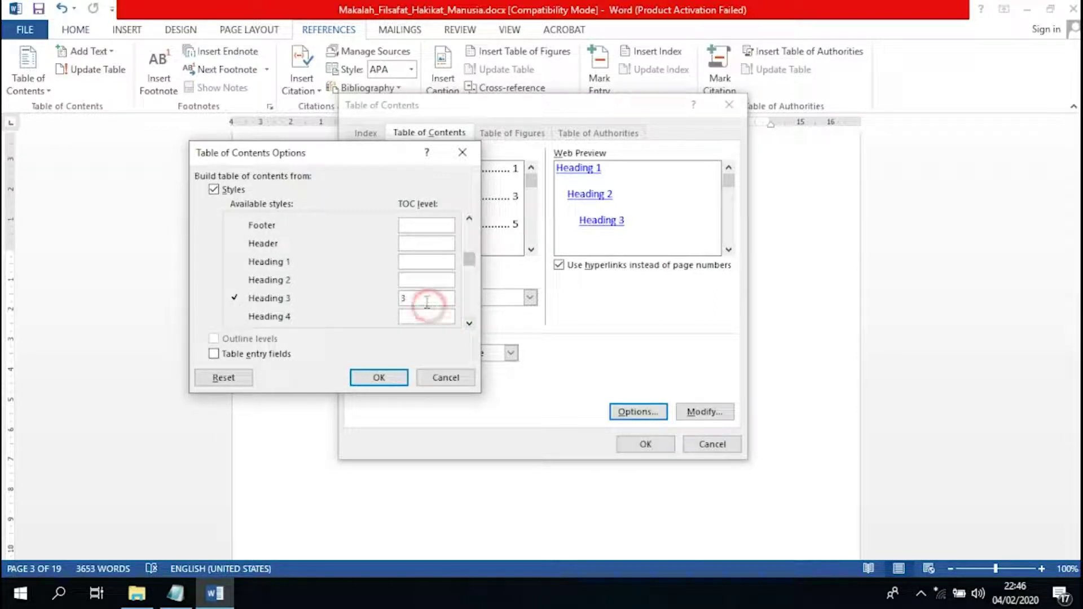
key(BackSpace)
Give SUB BAB contents level 2 and insert the table of contents
click(468, 322)
drag(469, 260, 469, 309)
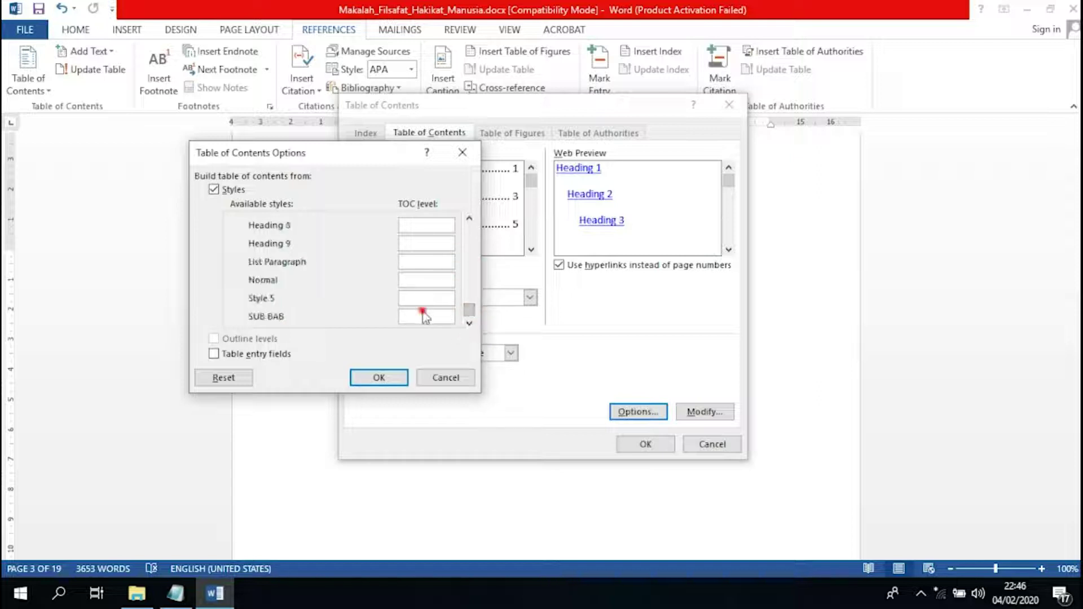
click(421, 313)
click(377, 379)
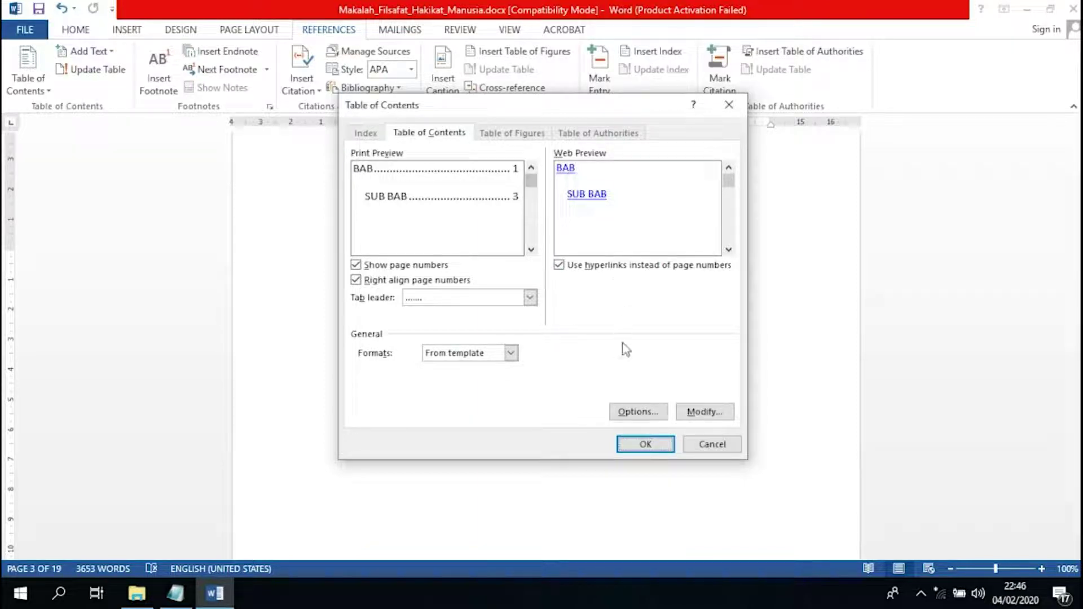
click(654, 445)
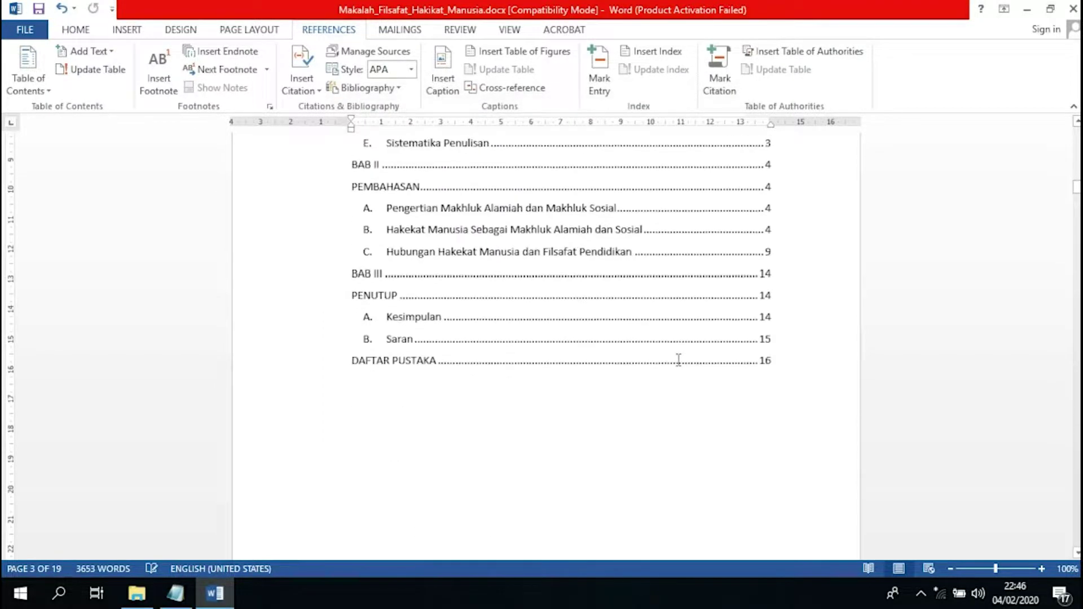
scroll(683, 365, up, 3)
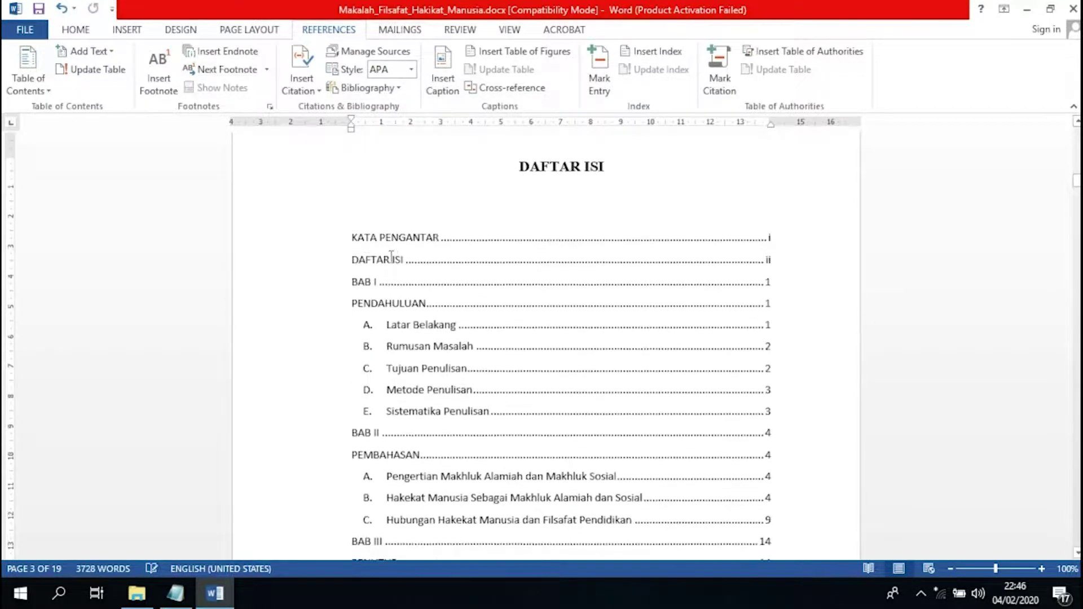
scroll(781, 249, down, 3)
click(774, 158)
scroll(814, 212, up, 10)
scroll(826, 217, up, 10)
scroll(697, 279, up, 10)
scroll(683, 277, down, 9)
scroll(621, 339, down, 2)
scroll(581, 361, down, 5)
scroll(614, 343, down, 15)
scroll(624, 332, up, 1)
double_click(389, 260)
scroll(575, 337, down, 14)
scroll(573, 312, down, 5)
scroll(570, 237, up, 4)
scroll(542, 293, up, 5)
scroll(502, 322, up, 4)
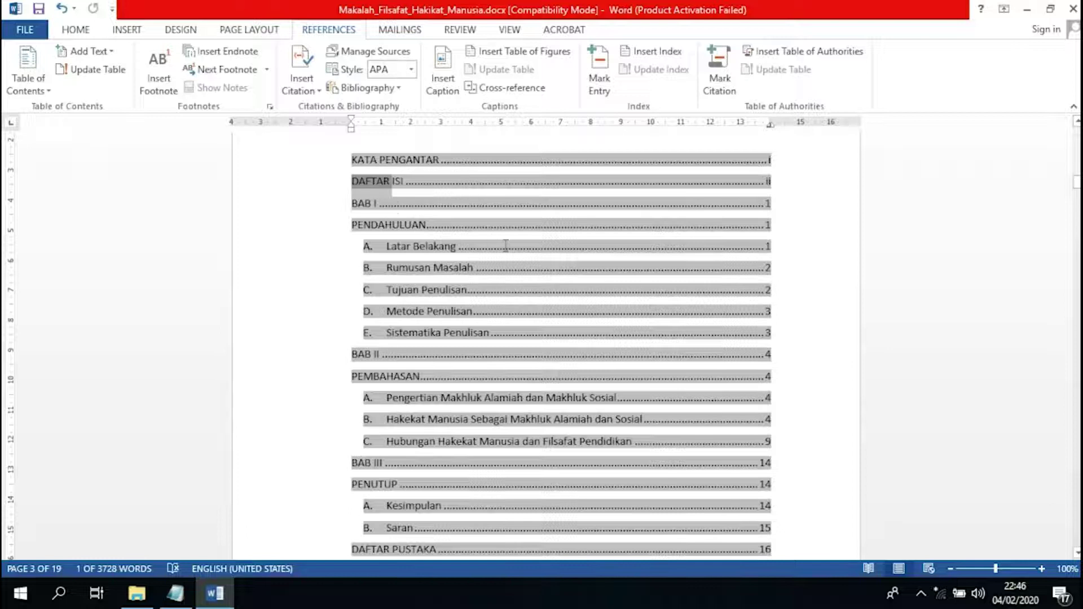
scroll(506, 245, up, 3)
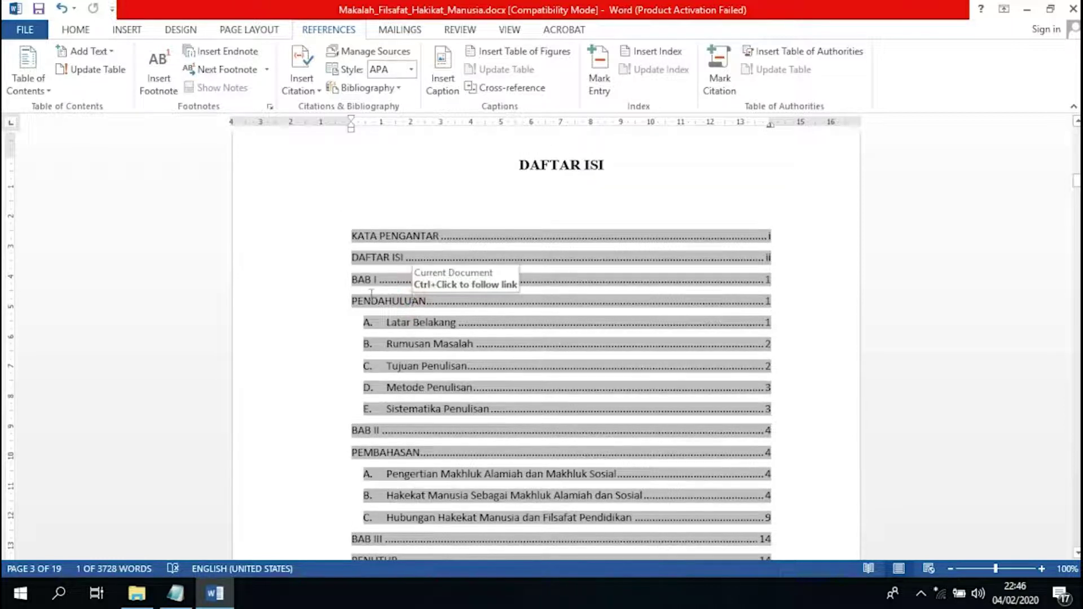
Remove the BAB I page number and leader, joining PENDAHULUAN onto the BAB I line
click(355, 302)
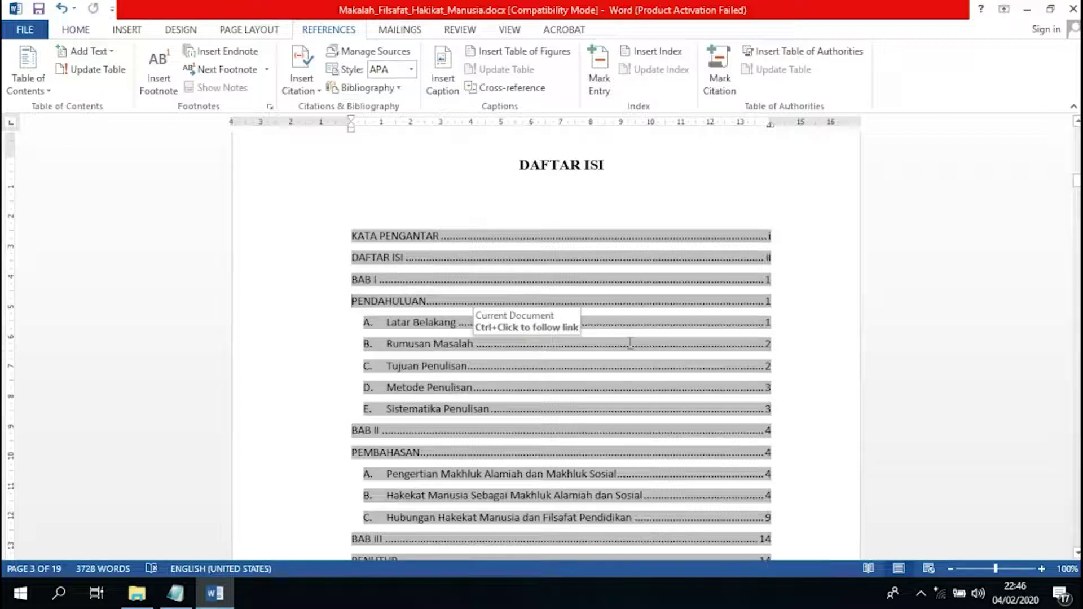
double_click(767, 279)
key(Delete)
click(380, 280)
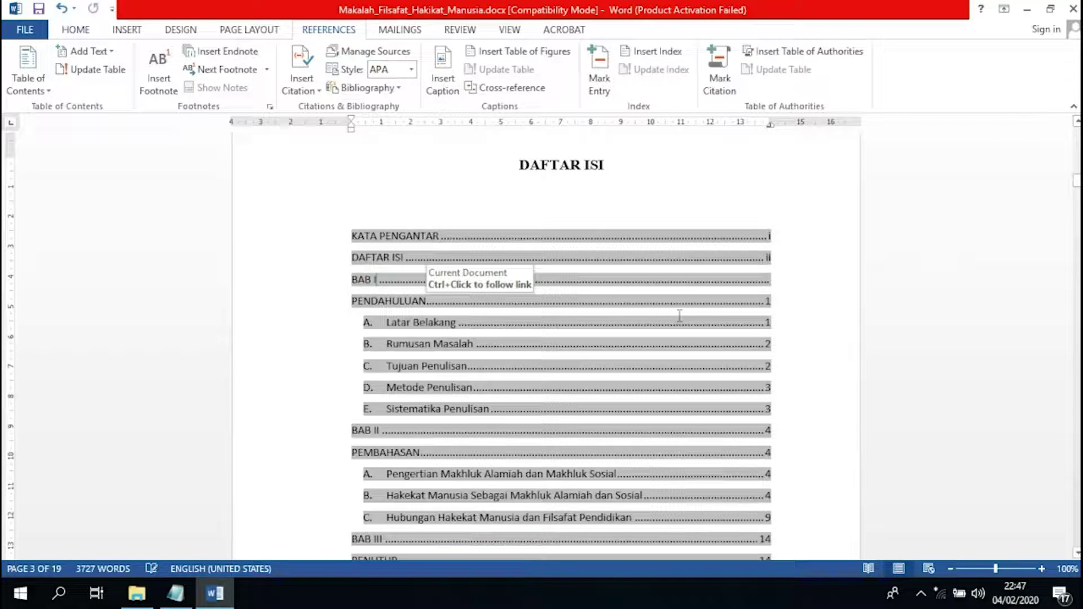
key(Delete)
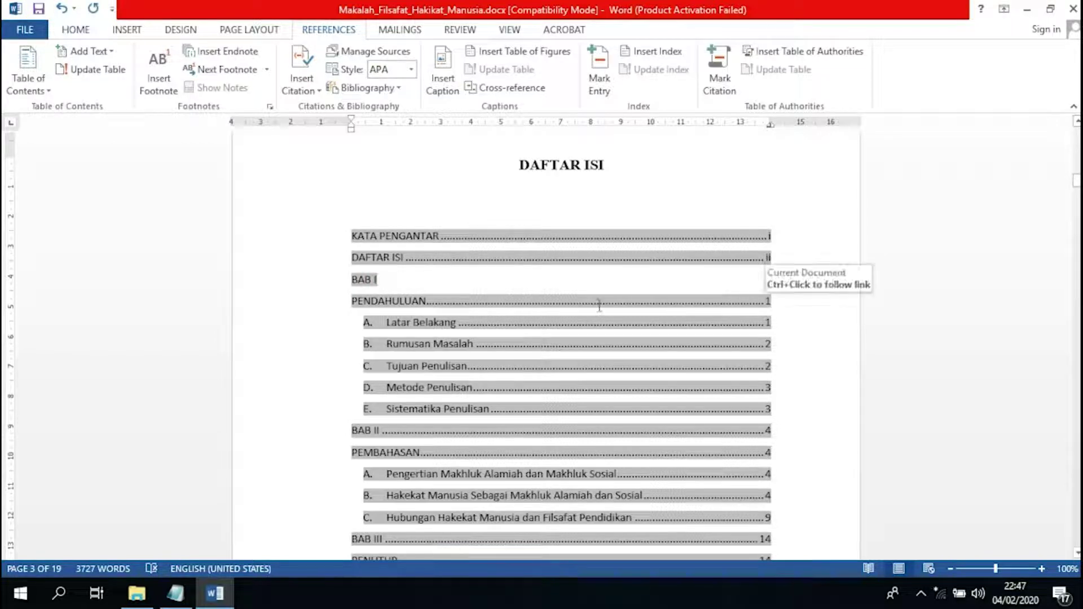
key(Delete)
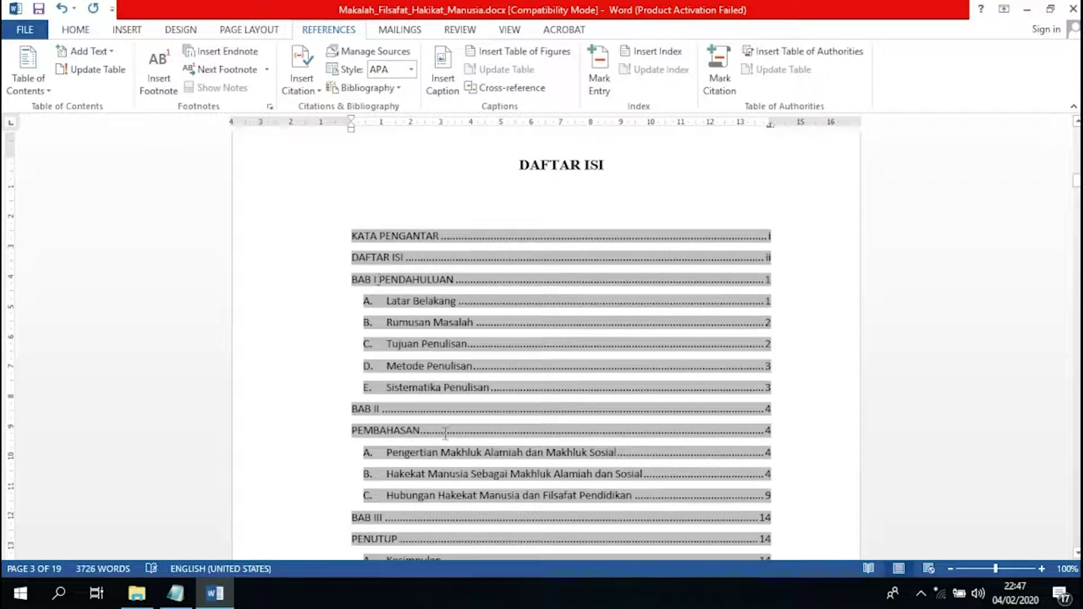
Delete the page number 4 after BAB II and join PEMBAHASAN onto that line
drag(382, 410, 765, 411)
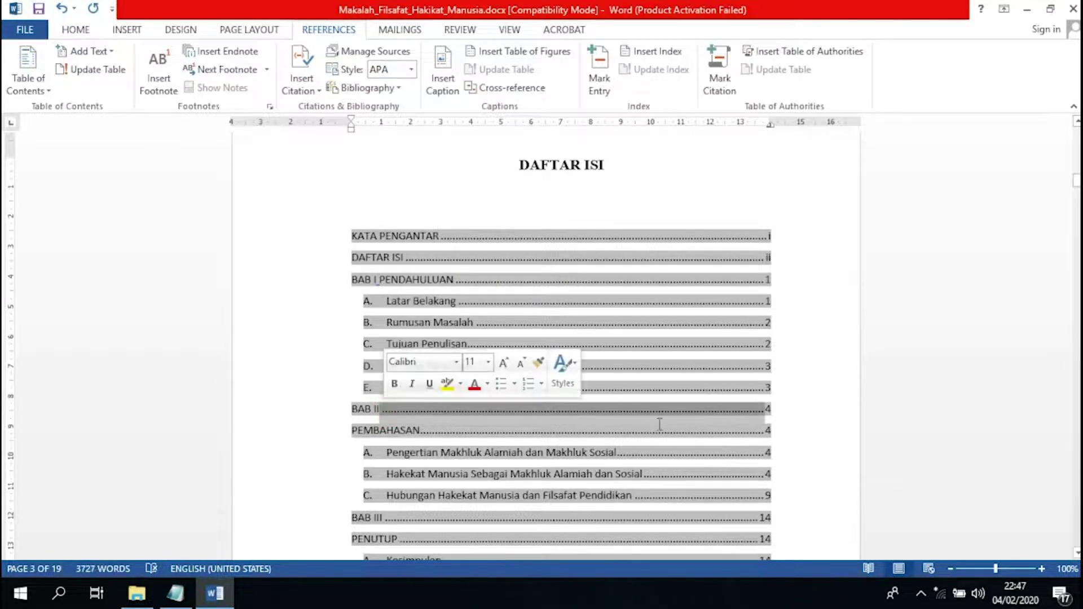
double_click(767, 409)
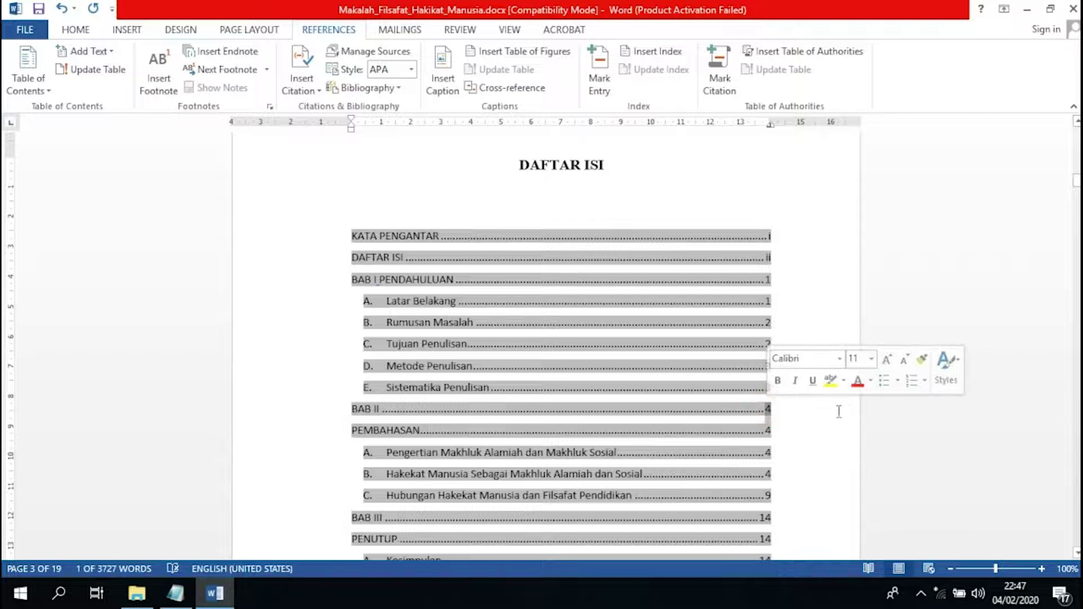
key(BackSpace)
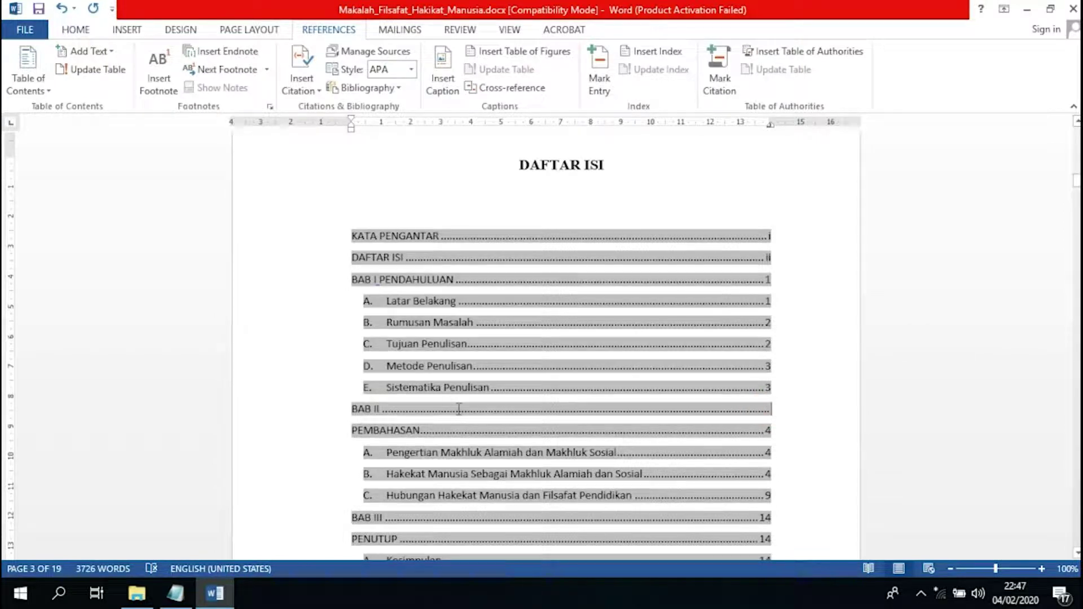
click(382, 407)
key(Delete)
key(Delete)
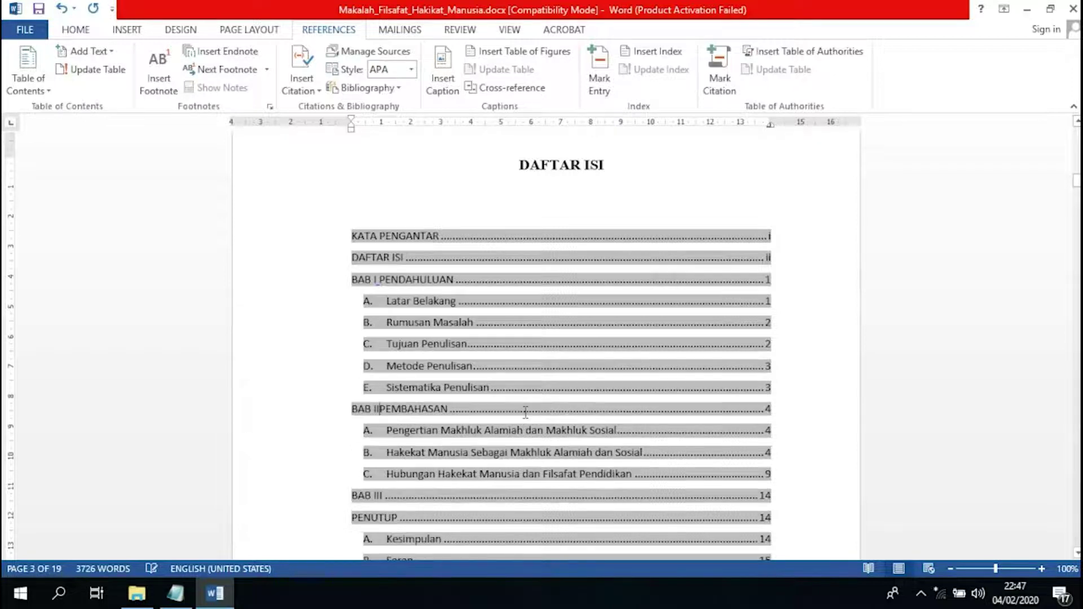
click(527, 408)
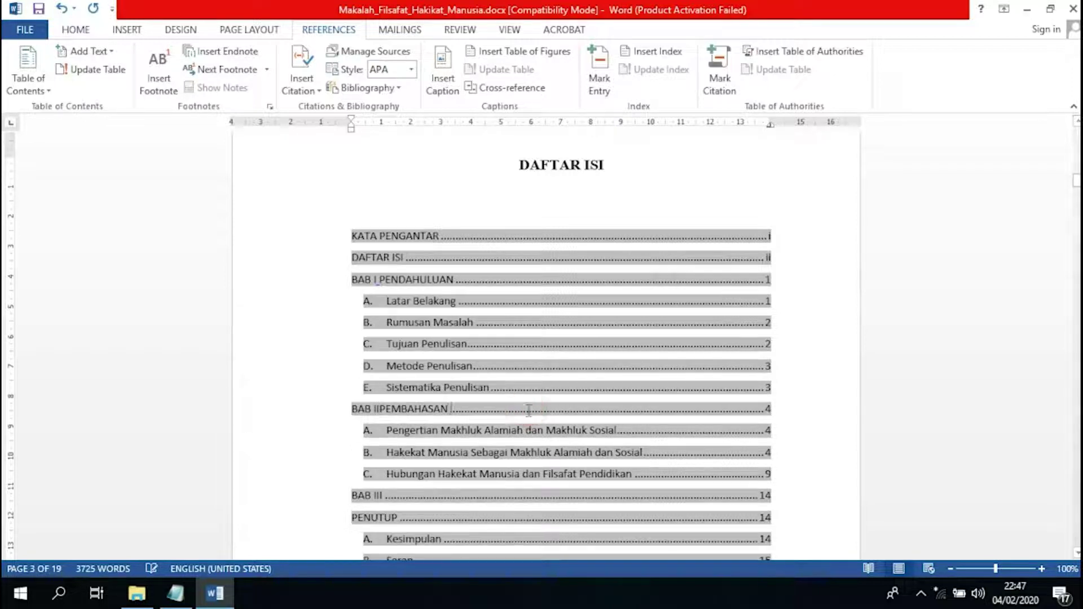
click(384, 408)
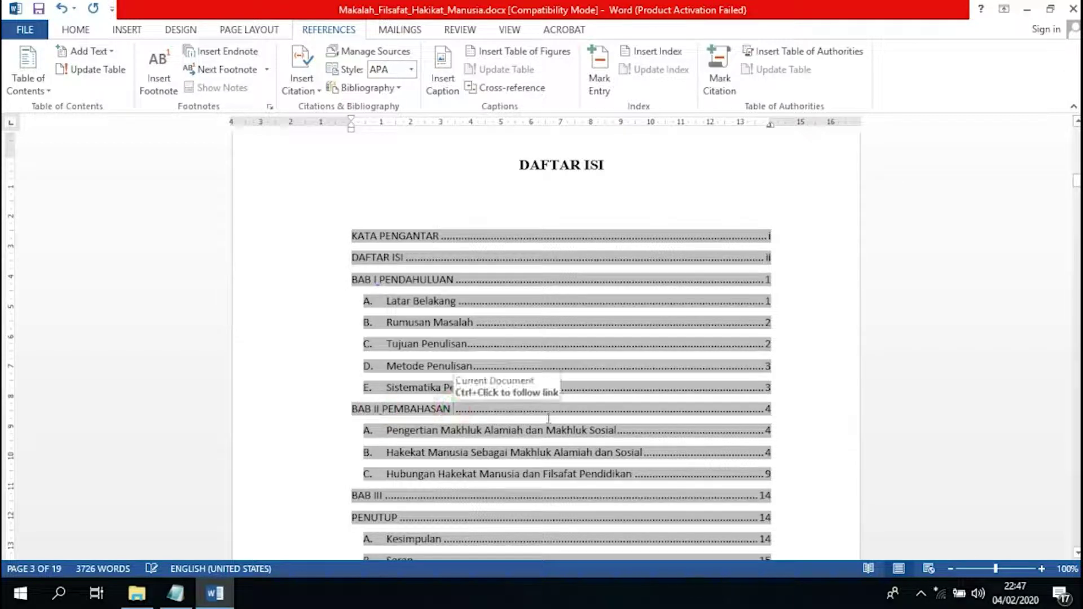
key(Delete)
key(ctrl+z)
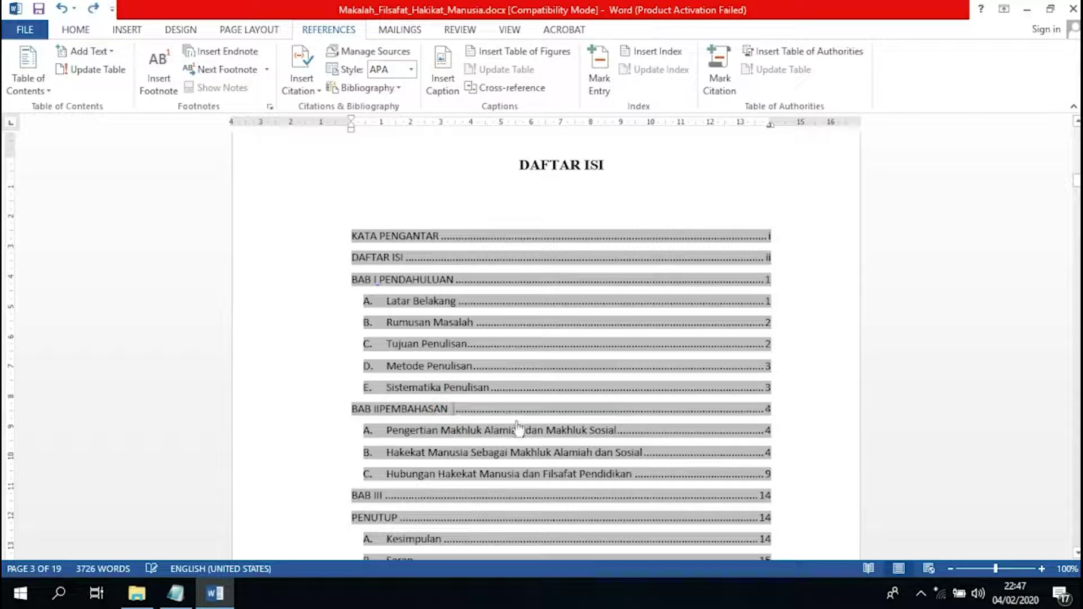
click(380, 409)
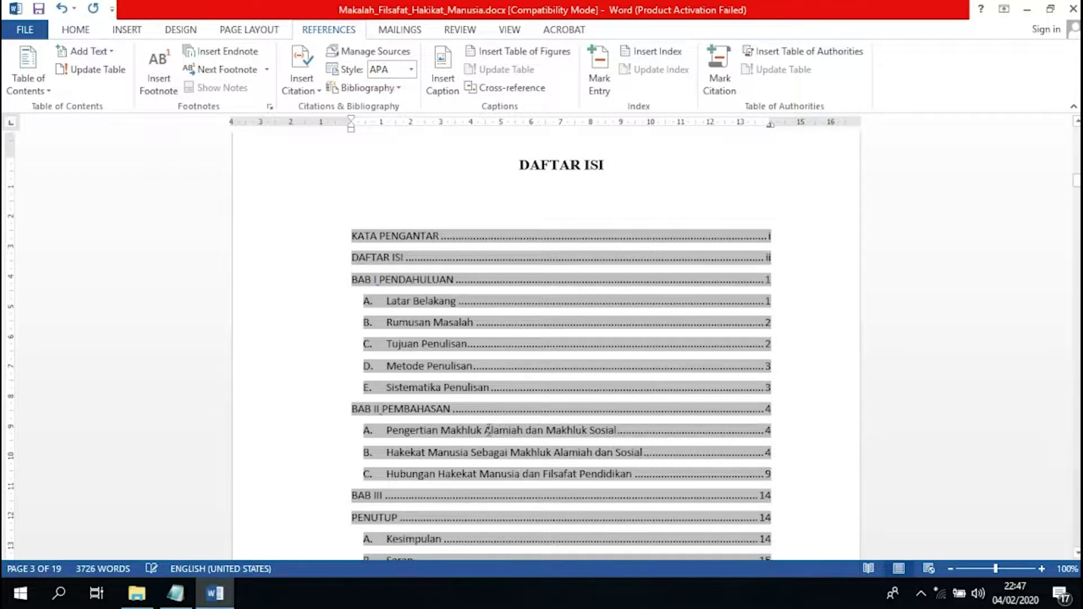
Remove BAB III's 14 and leader, join PENUTUP onto it, then select the whole table
scroll(498, 411, down, 2)
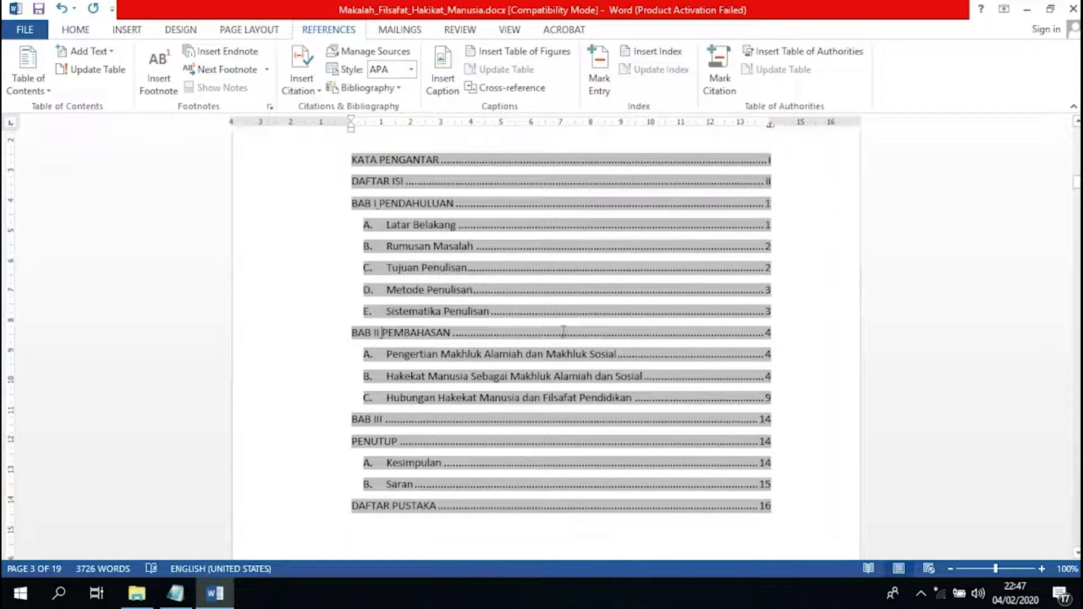
double_click(765, 419)
key(BackSpace)
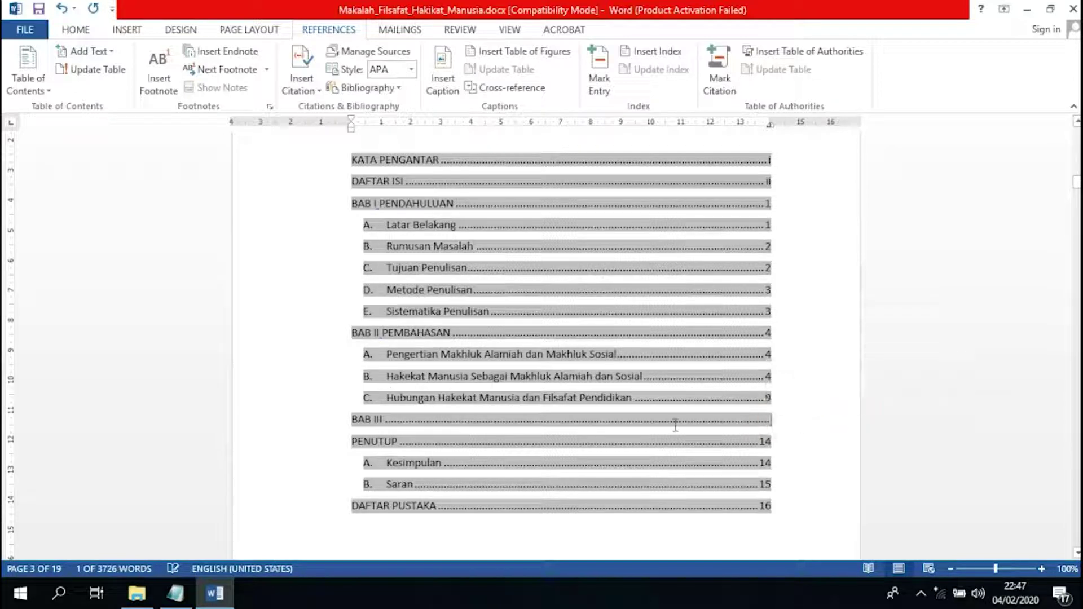
triple_click(609, 429)
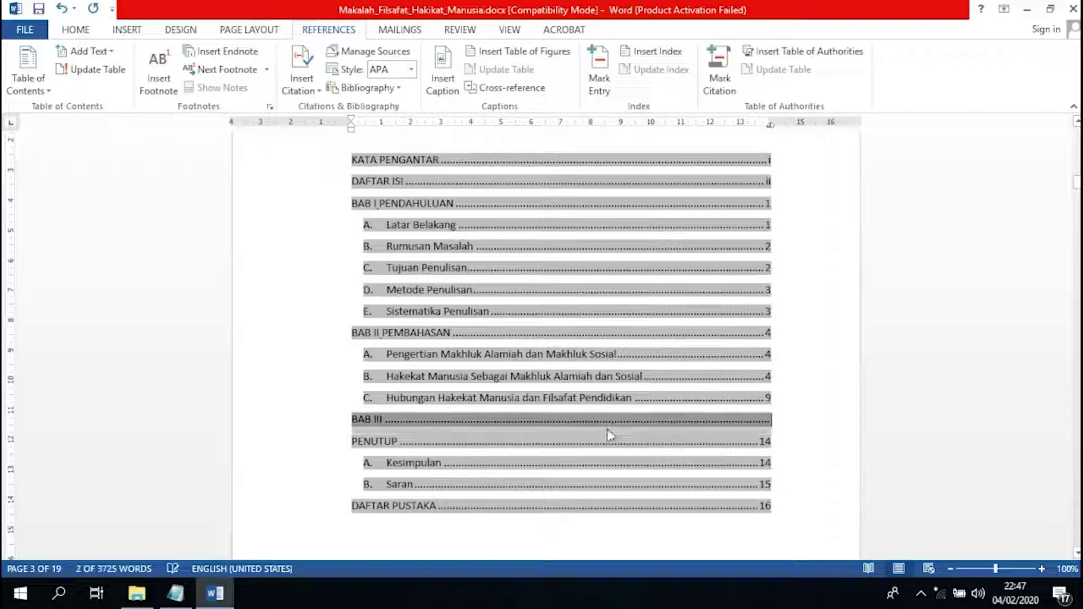
click(383, 421)
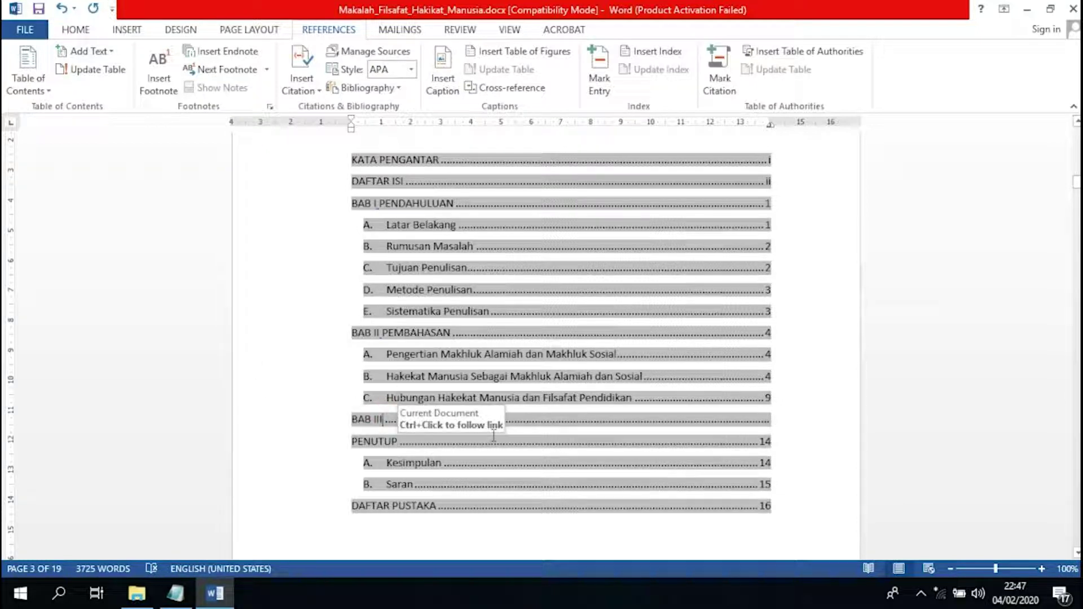
key(Delete)
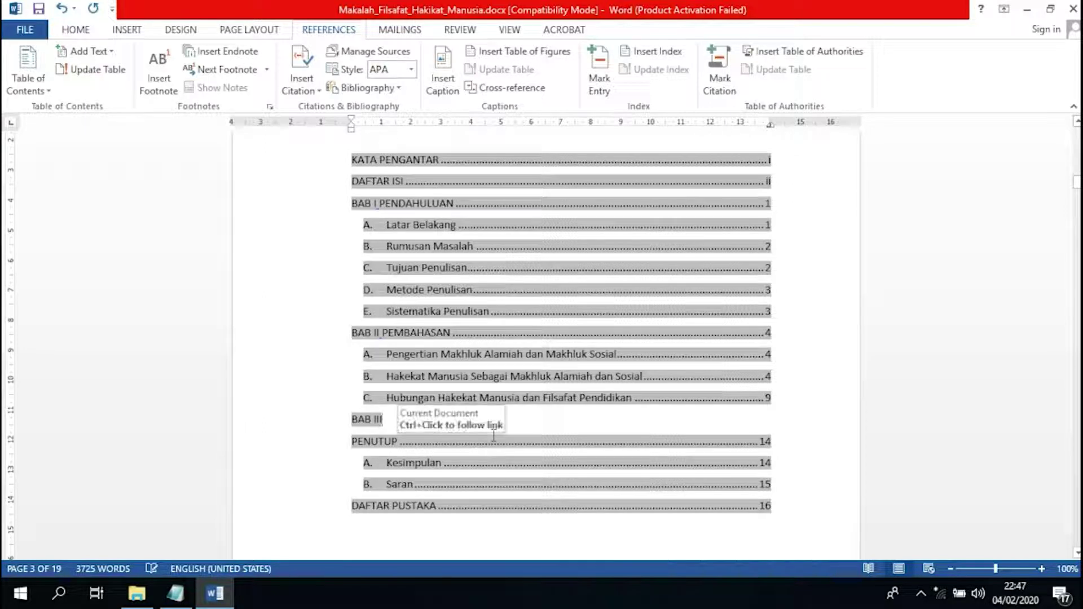
key(Delete)
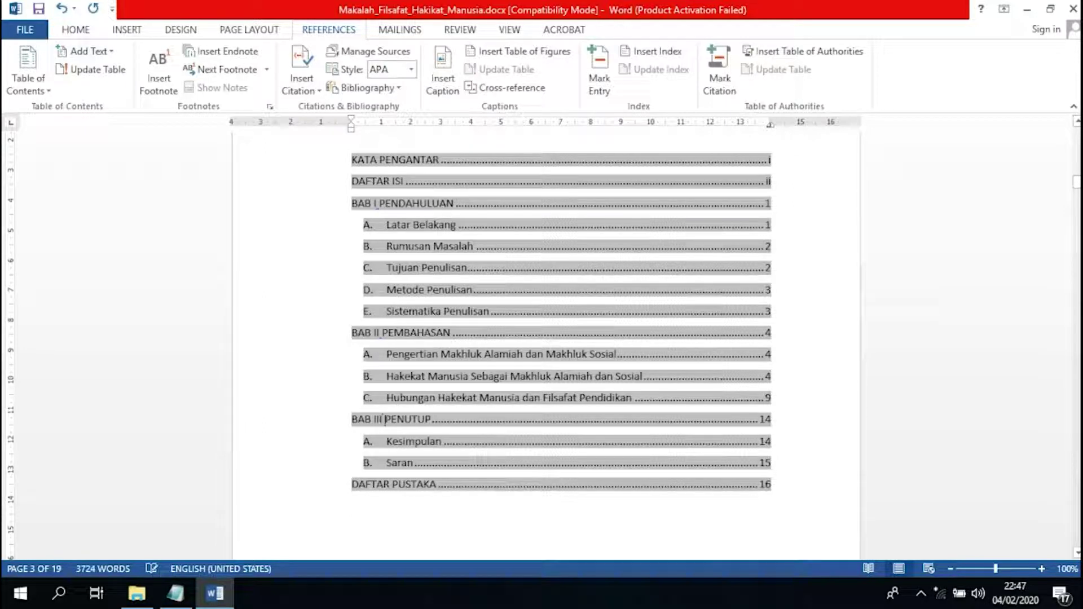
scroll(564, 415, down, 2)
scroll(569, 401, up, 2)
mouse_move(352, 159)
mouse_down()
mouse_move(731, 490)
mouse_move(778, 491)
mouse_up()
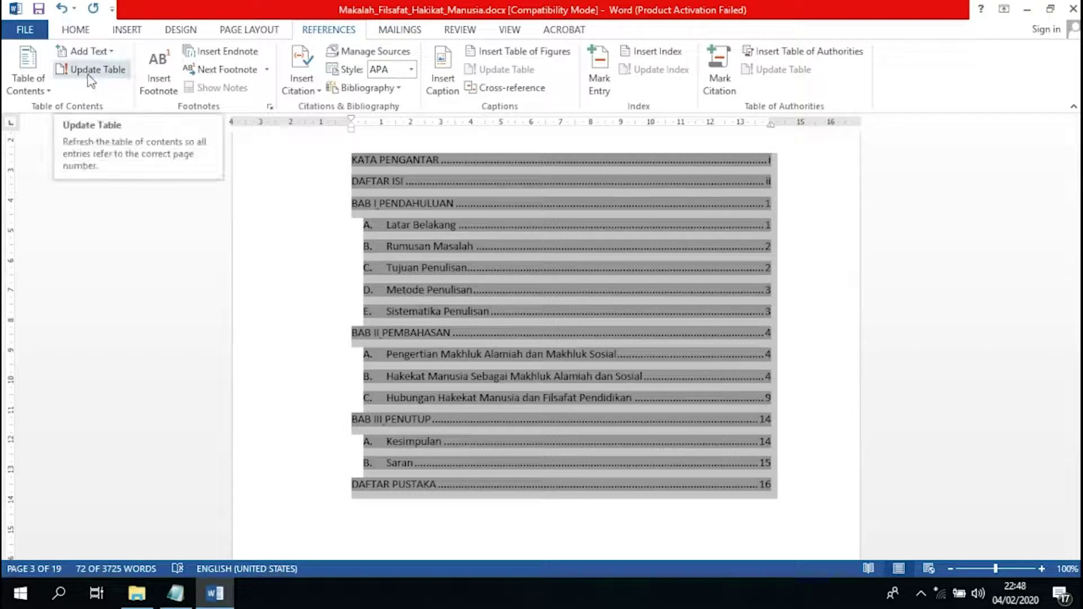
Select the contents through DAFTAR PUSTAKA and run Update Table with 'Update entire table'
click(384, 160)
scroll(384, 159, up, 2)
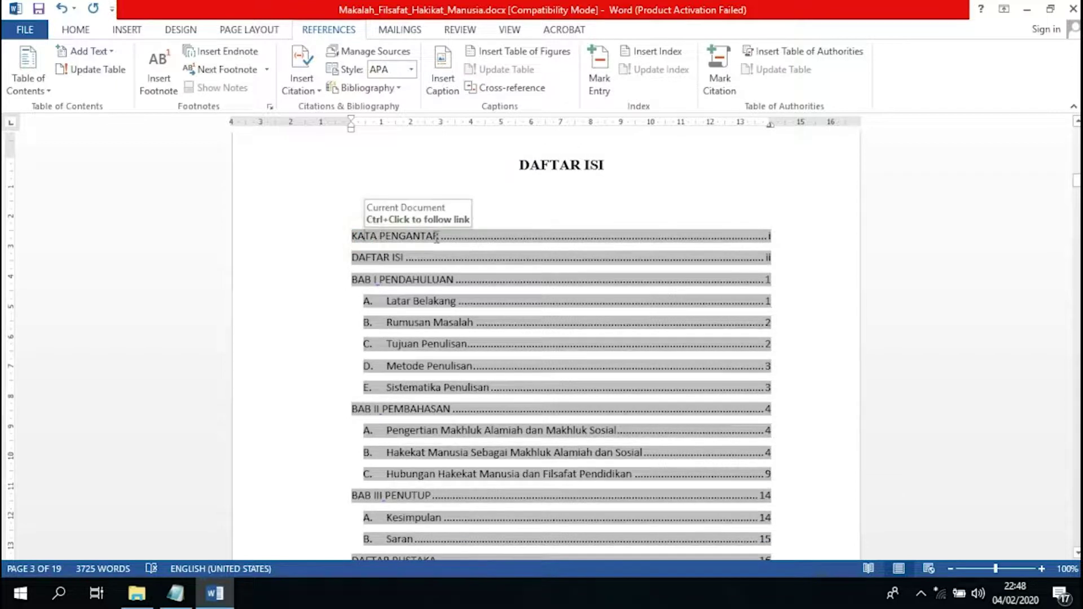
drag(355, 232, 469, 330)
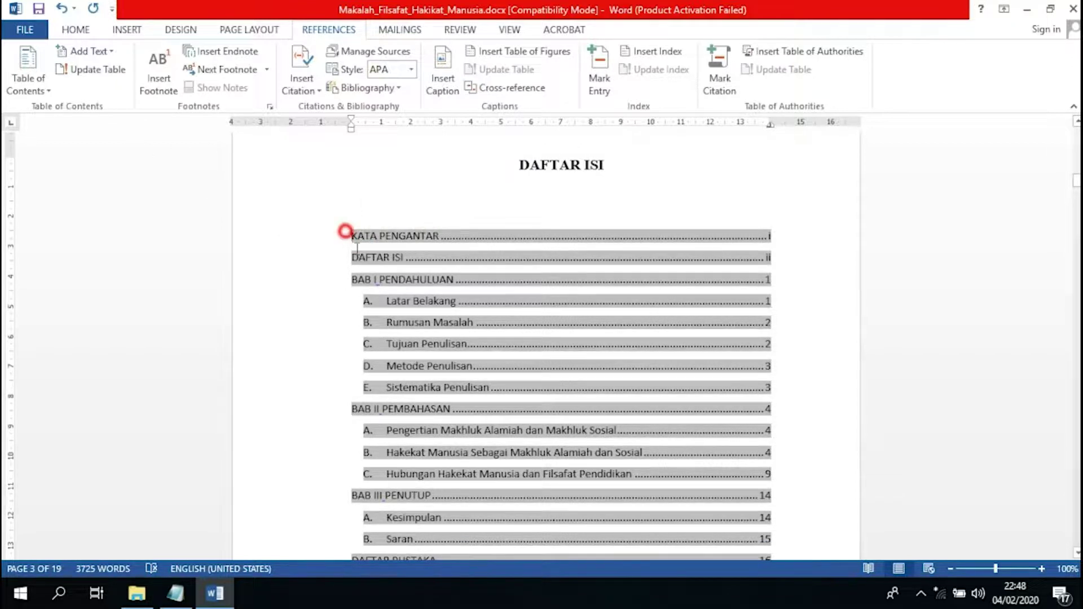
scroll(472, 361, down, 3)
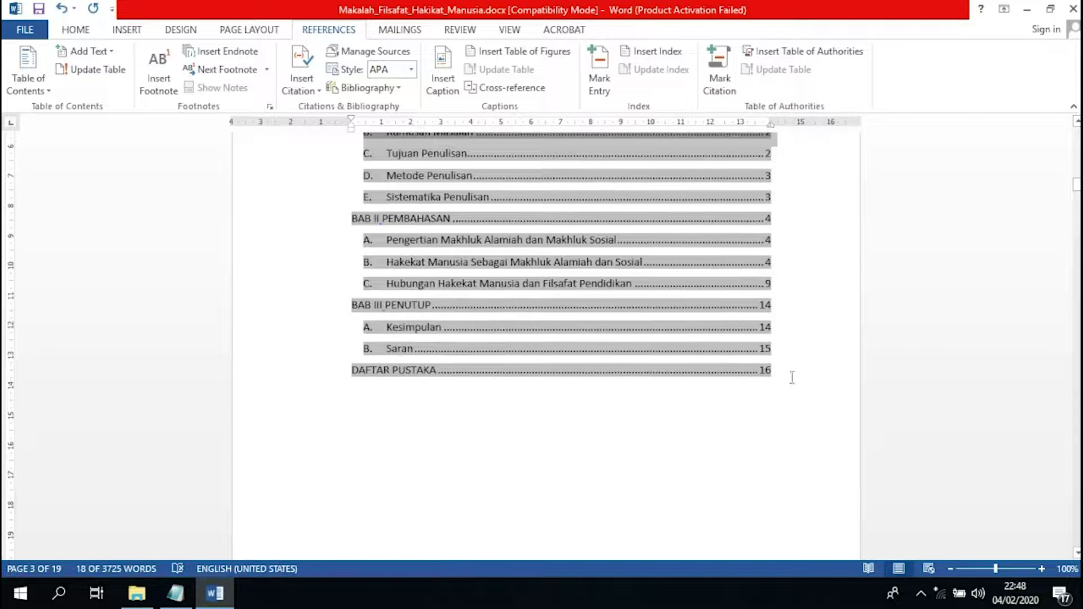
shift+click(792, 377)
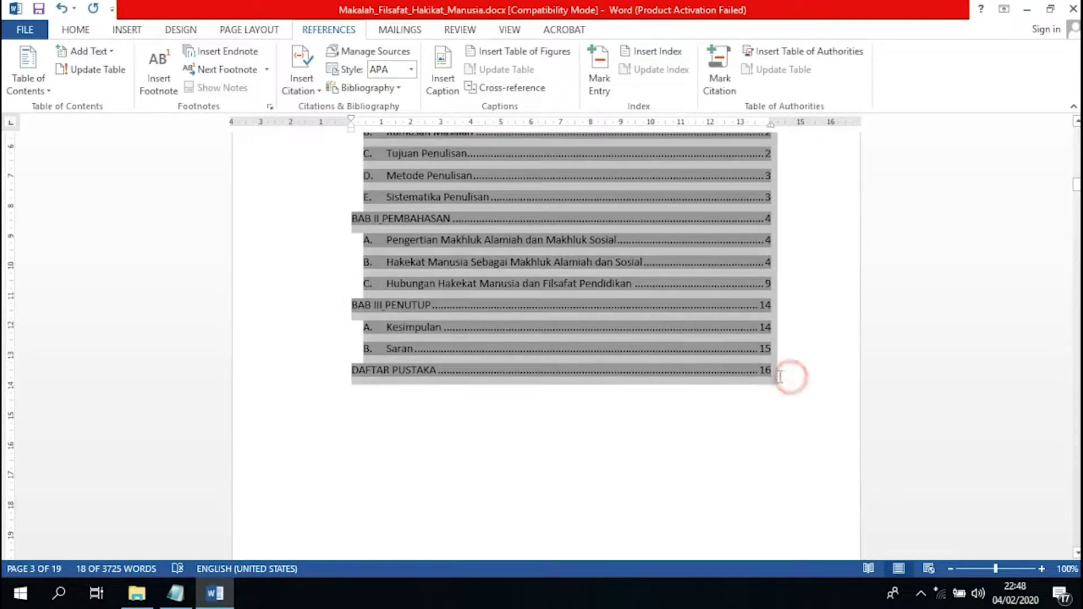
click(98, 70)
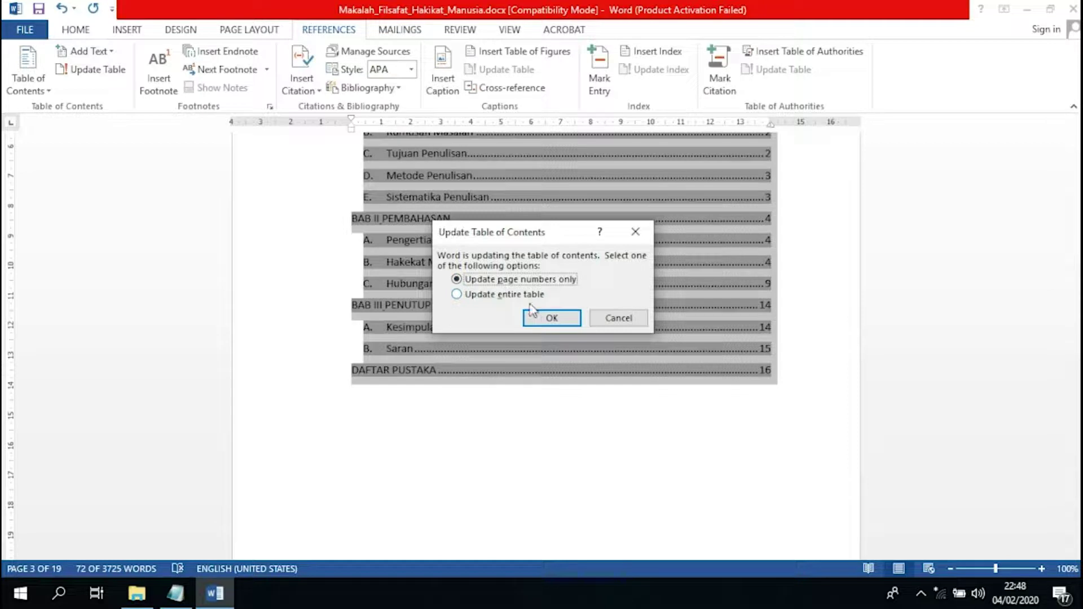
click(503, 294)
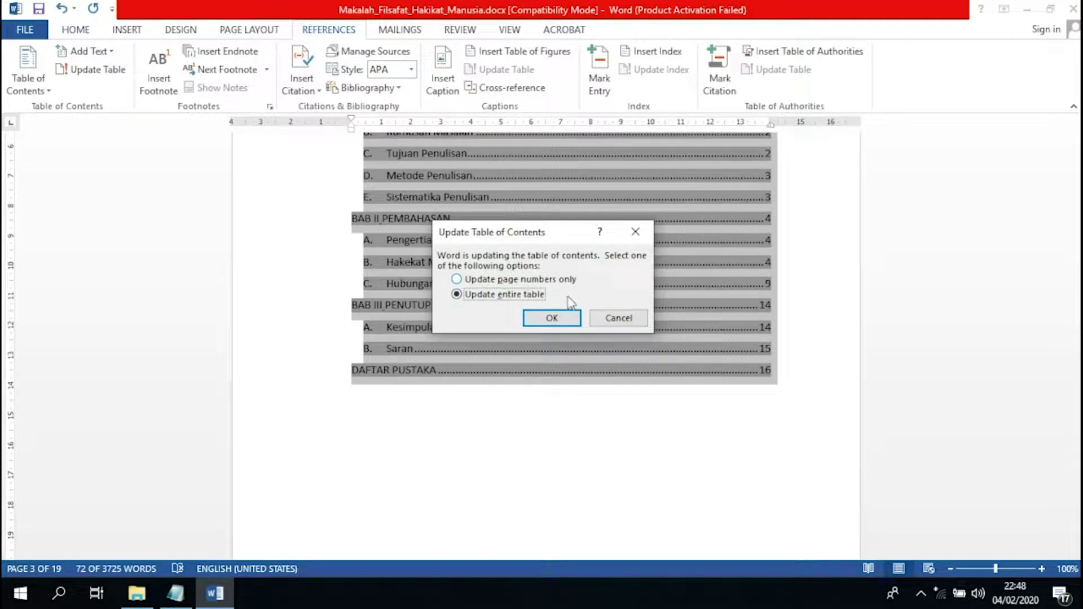
click(551, 317)
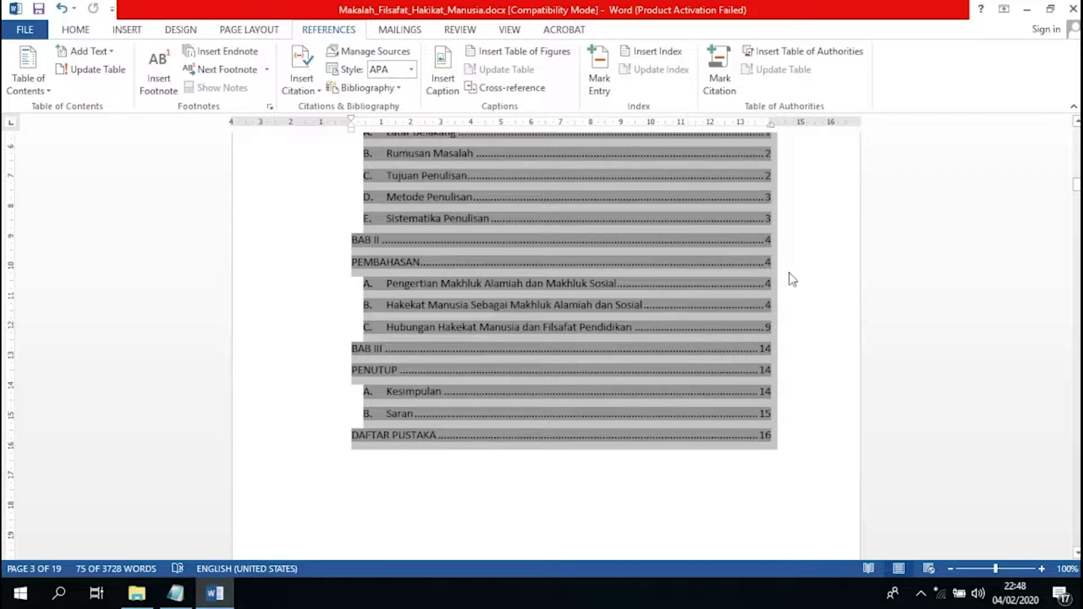
click(404, 248)
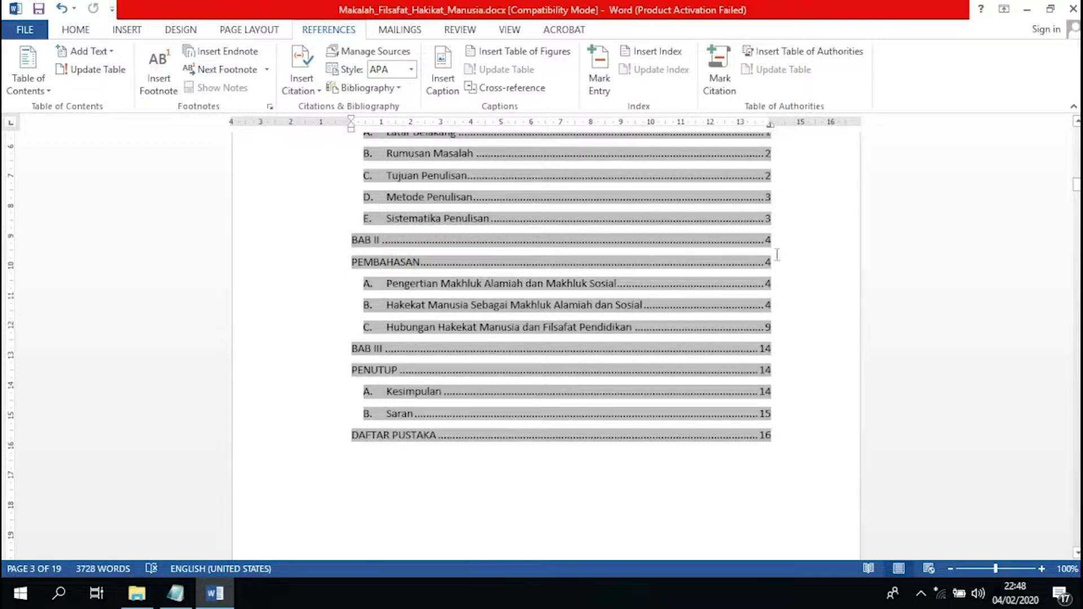
Undo the table rebuild to restore the single-line BAB I, II and III entries
scroll(435, 253, up, 3)
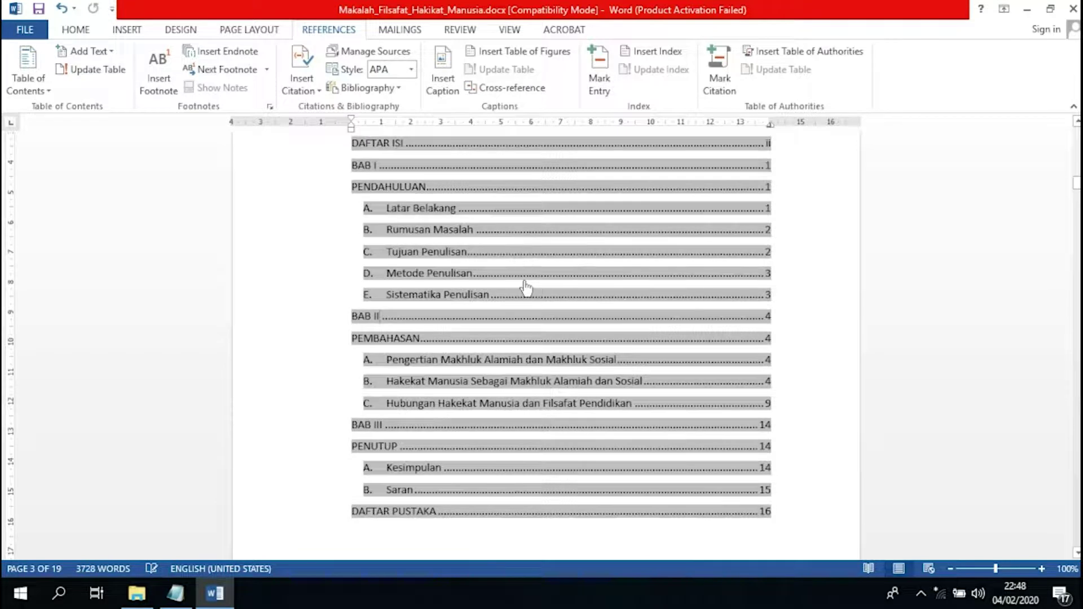
click(61, 8)
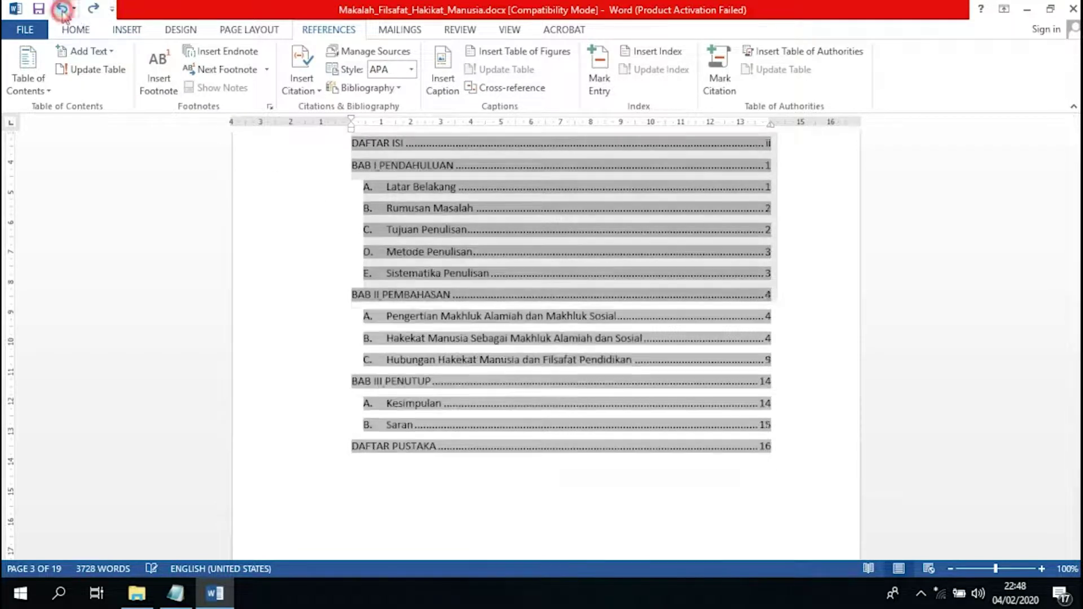
click(824, 417)
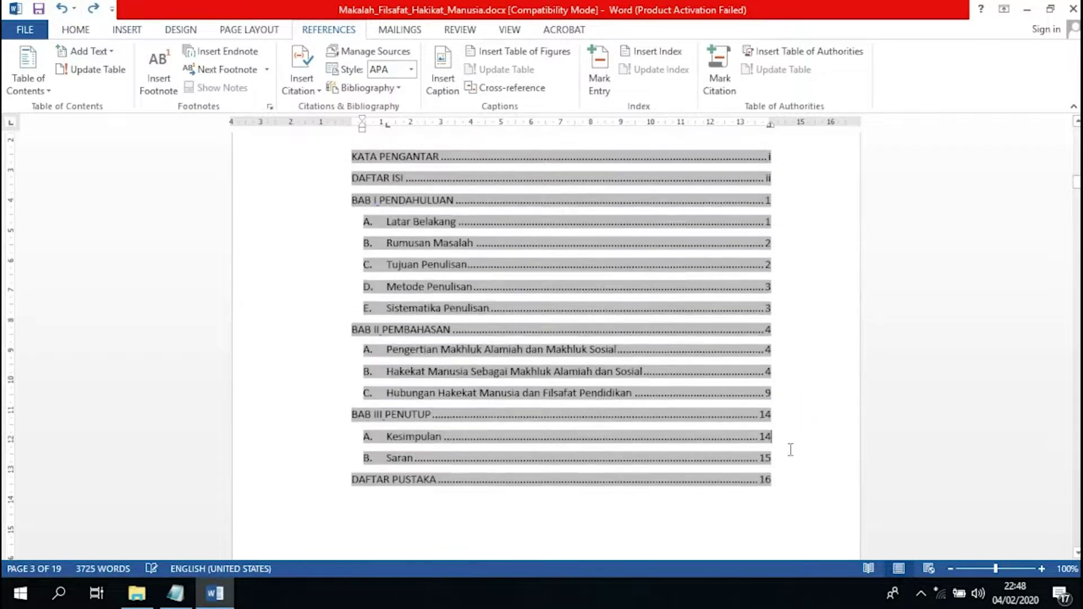
click(784, 486)
Format the whole table of contents as Times New Roman, size 12
drag(565, 302, 361, 160)
click(75, 29)
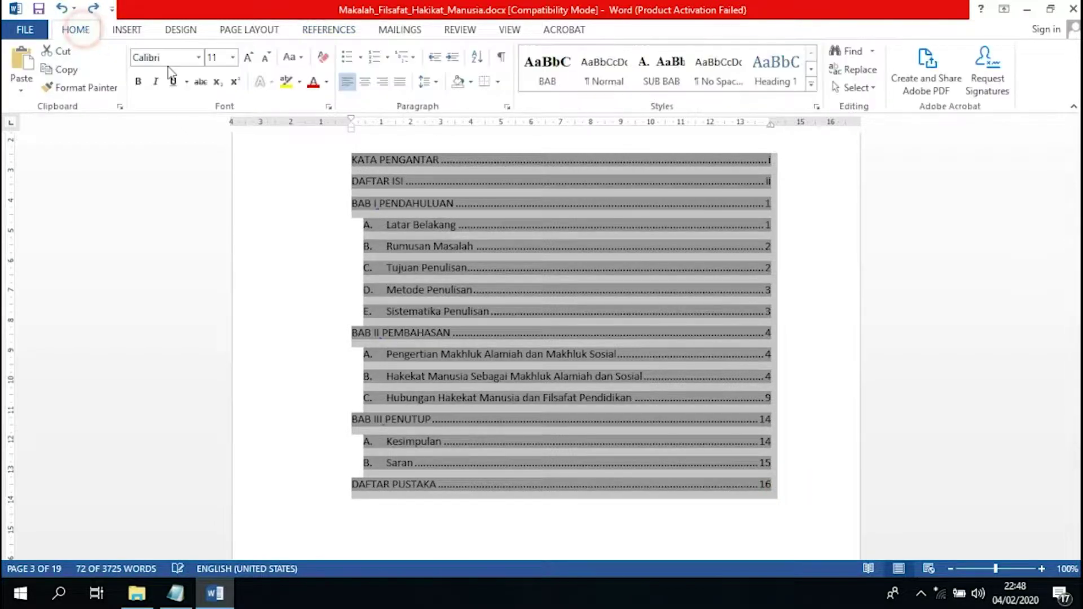
click(199, 56)
scroll(208, 115, down, 10)
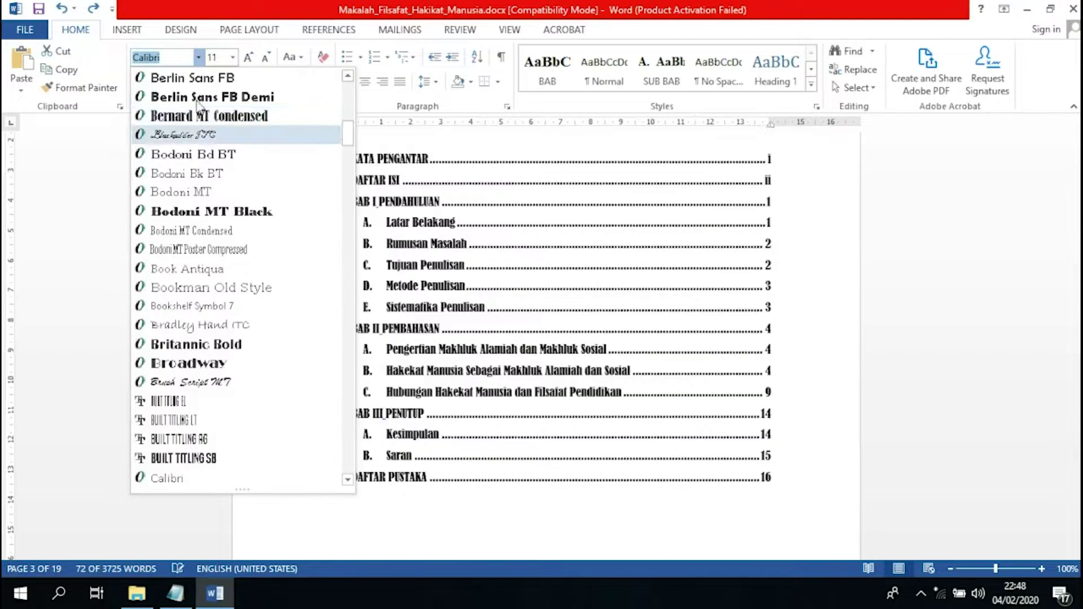
text(times)
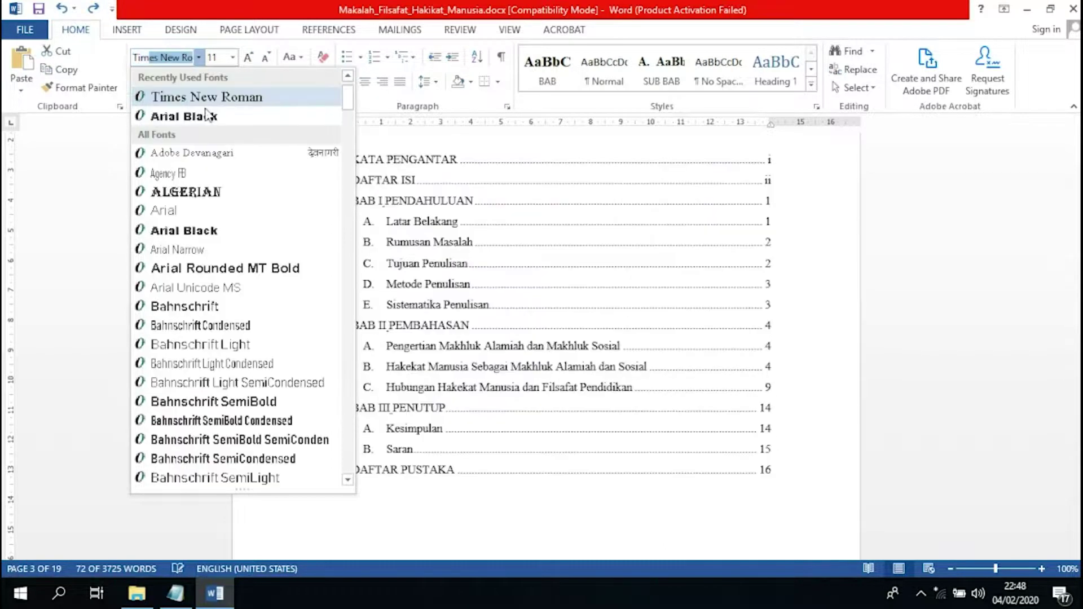
key(Return)
click(232, 57)
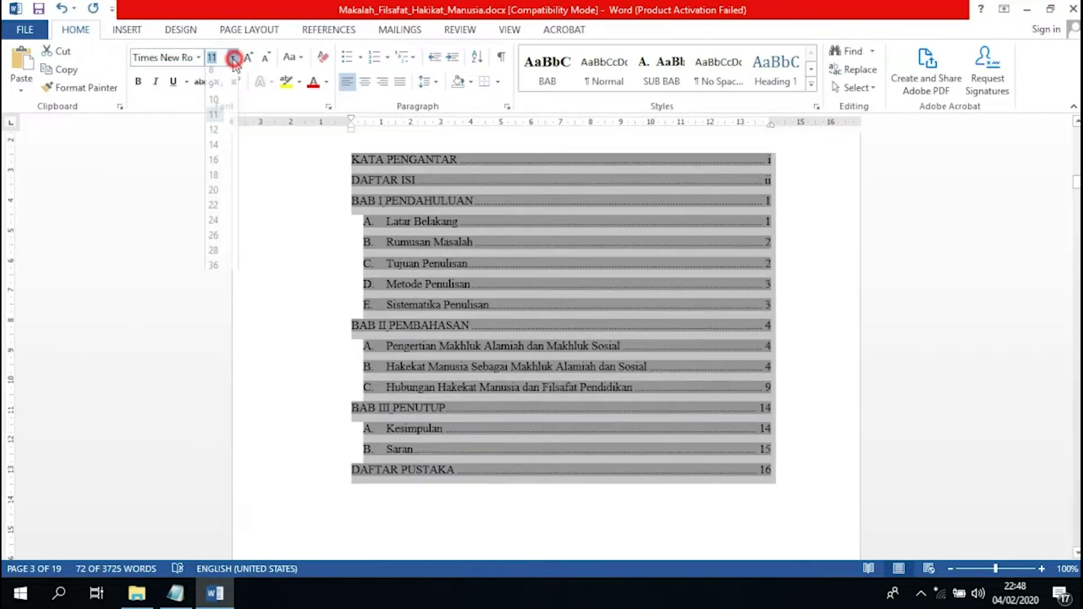
click(213, 131)
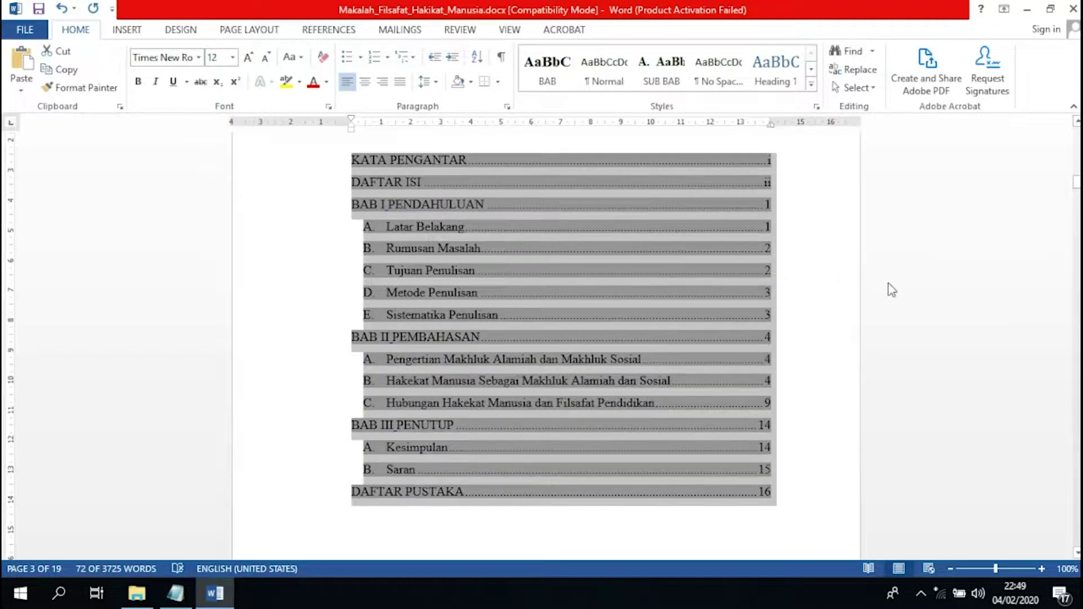
click(823, 288)
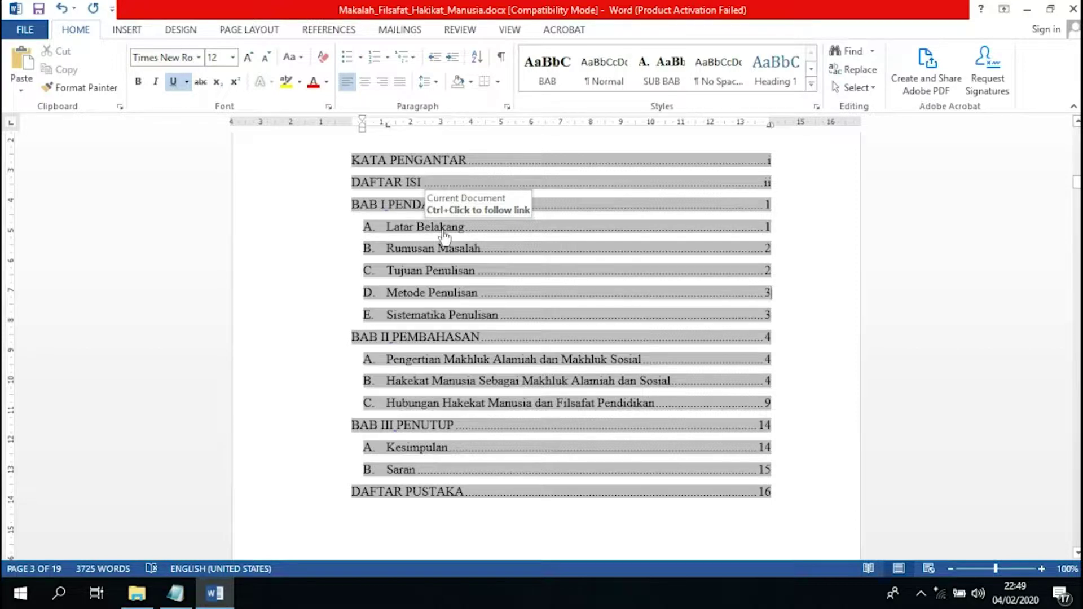
Follow the Latar Belakang entry's link, then return to the table of contents
ctrl+click(444, 236)
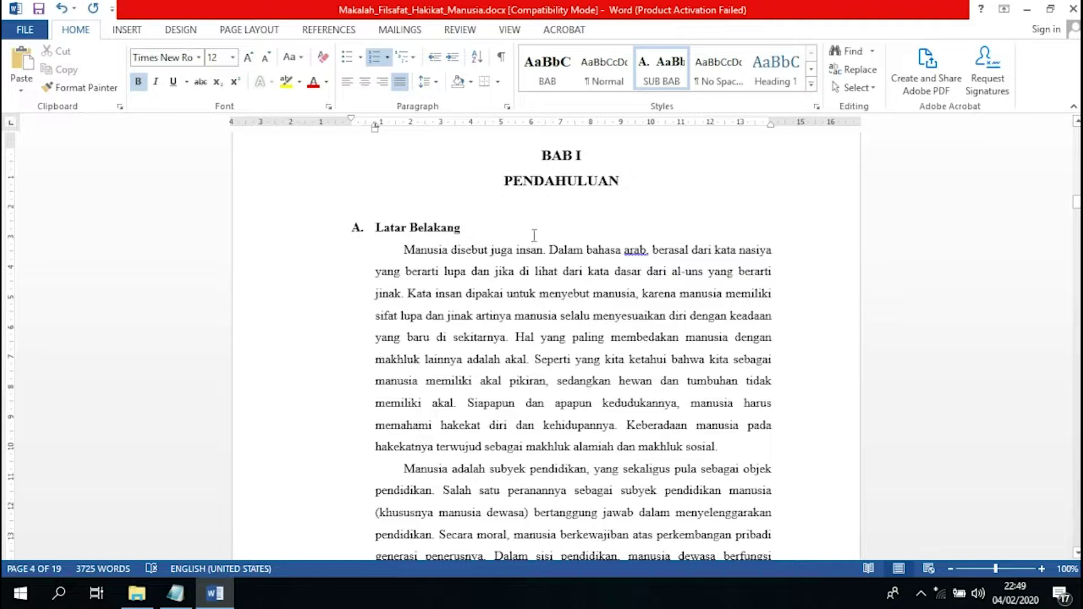
scroll(824, 245, up, 2)
drag(1076, 201, 1077, 180)
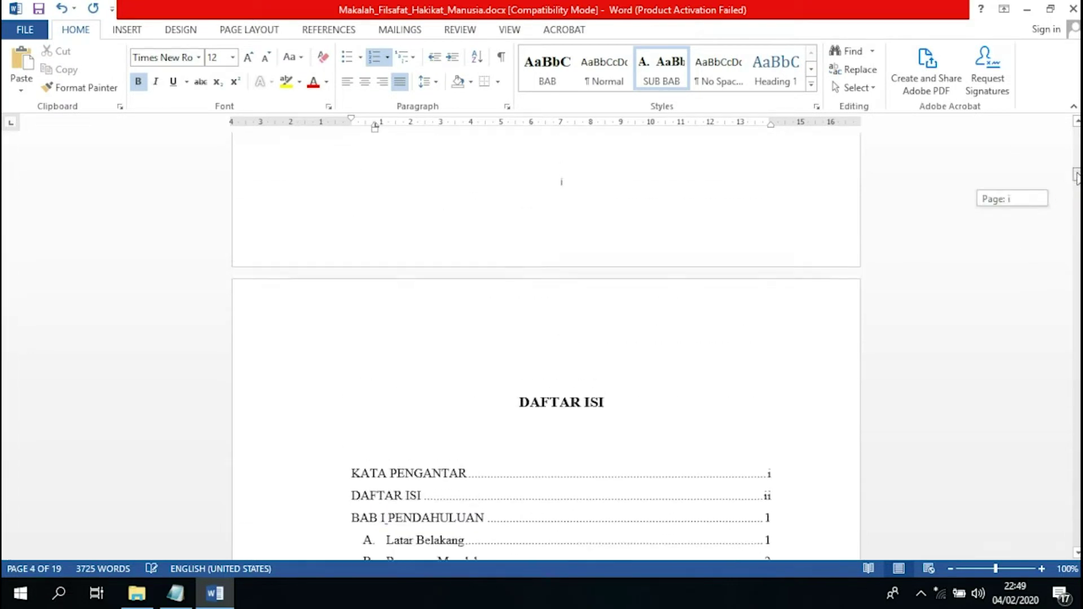
scroll(636, 288, down, 2)
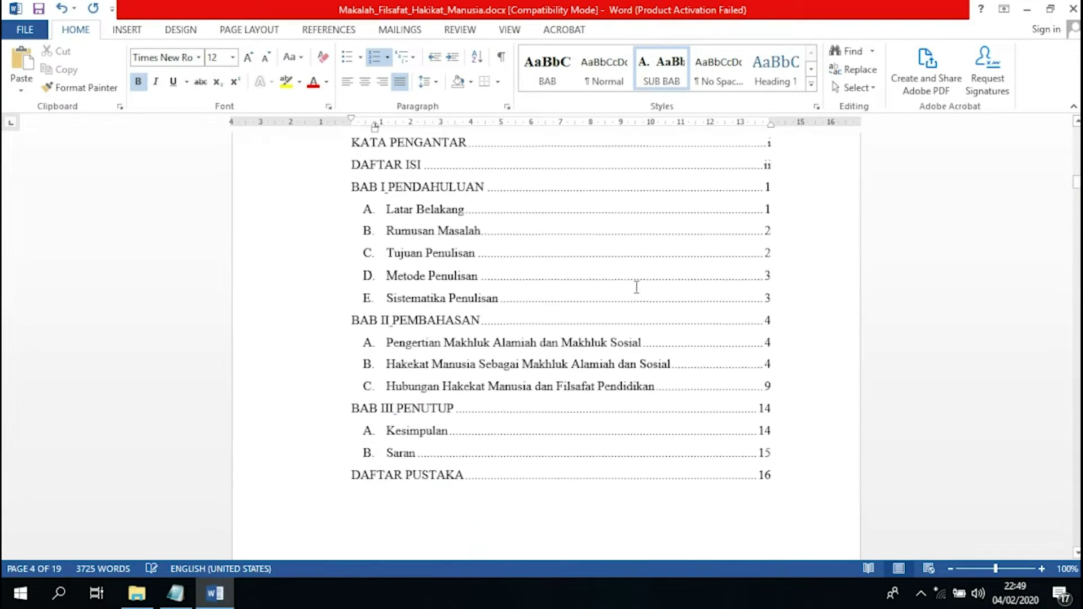
Follow the BAB II PEMBAHASAN entry's link to its chapter page
click(438, 320)
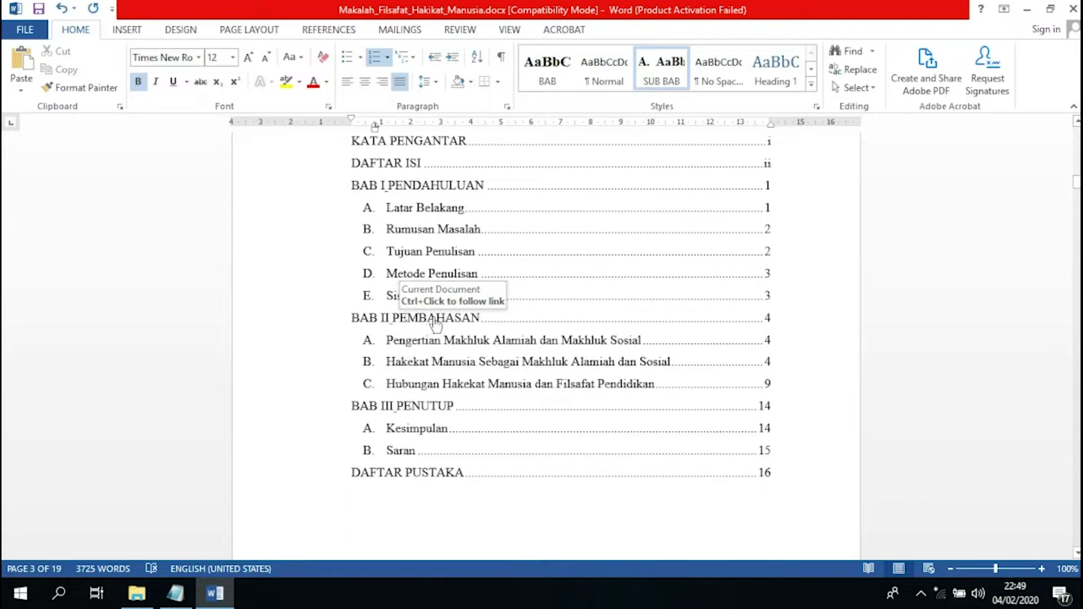
ctrl+click(435, 321)
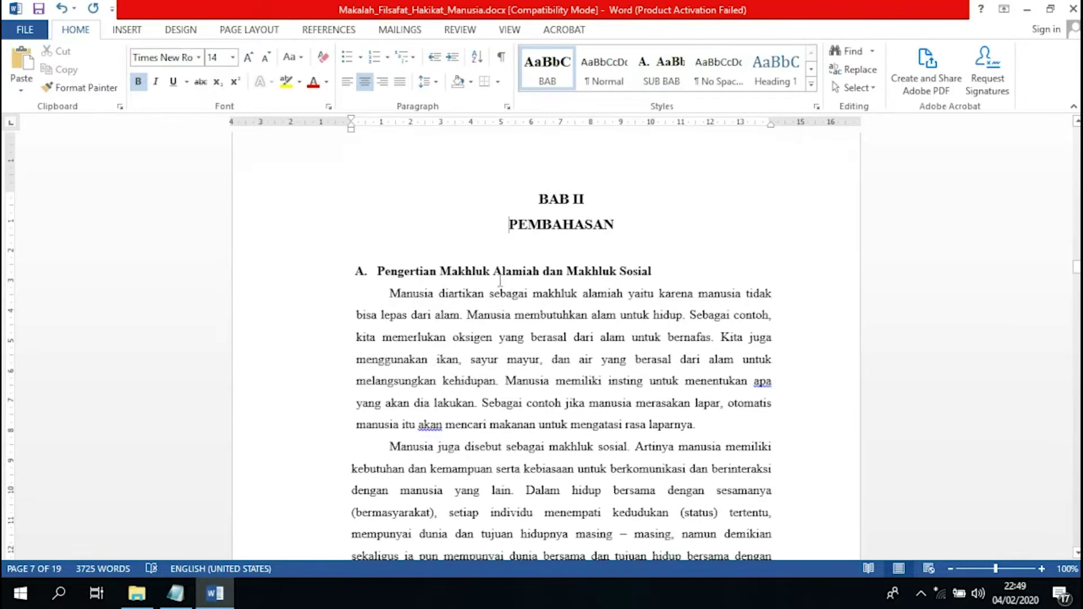
scroll(544, 271, down, 4)
scroll(544, 271, up, 2)
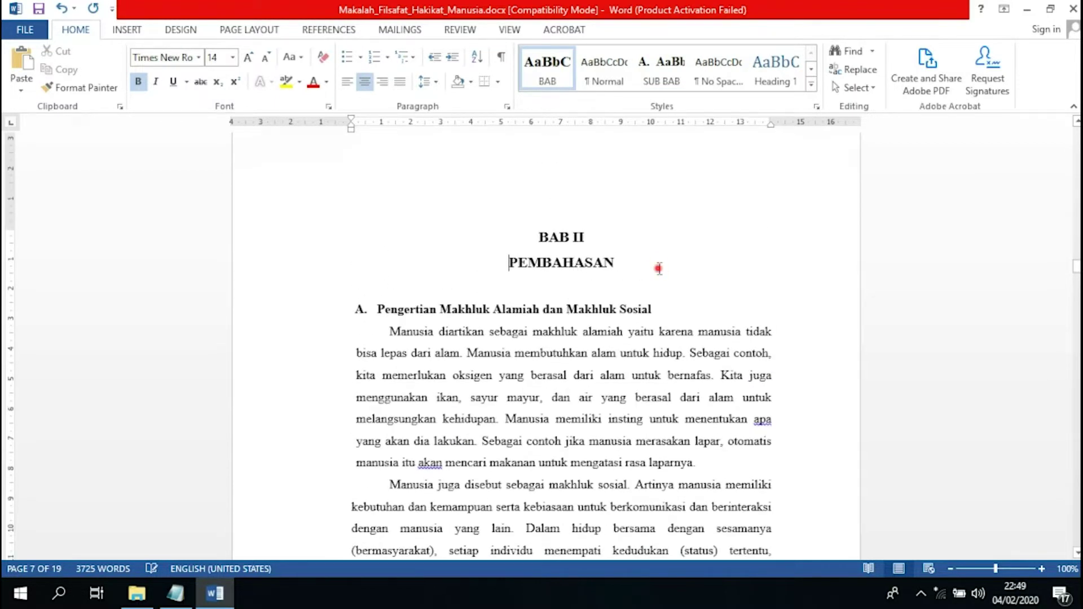